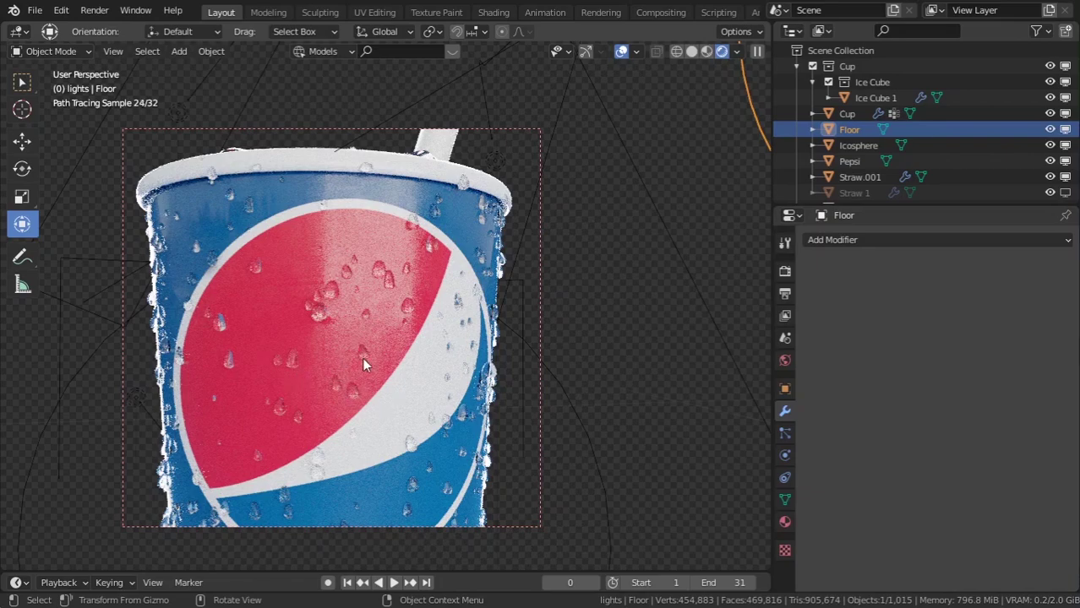
Switch the viewport to solid shading and delete the water droplets object covering the cup.
{"action": "scroll", "coordinate": [362, 363], "scroll_direction": "up", "scroll_amount": 6}
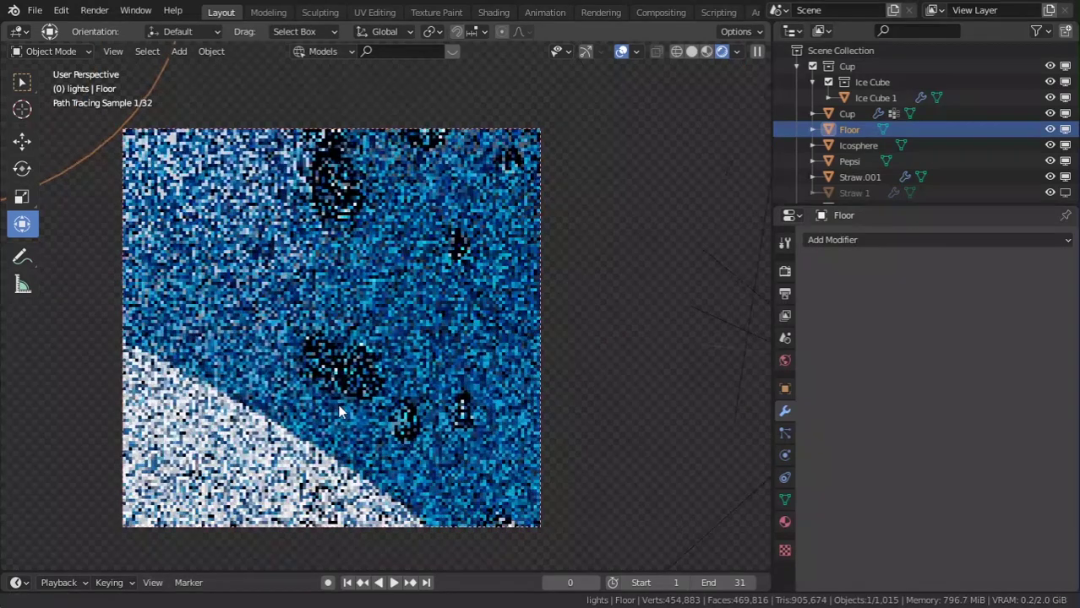
{"action": "middle_click_drag", "start_coordinate": [339, 405], "coordinate": [401, 392], "text": "shift"}
{"action": "scroll", "coordinate": [342, 438], "scroll_direction": "down", "scroll_amount": 4}
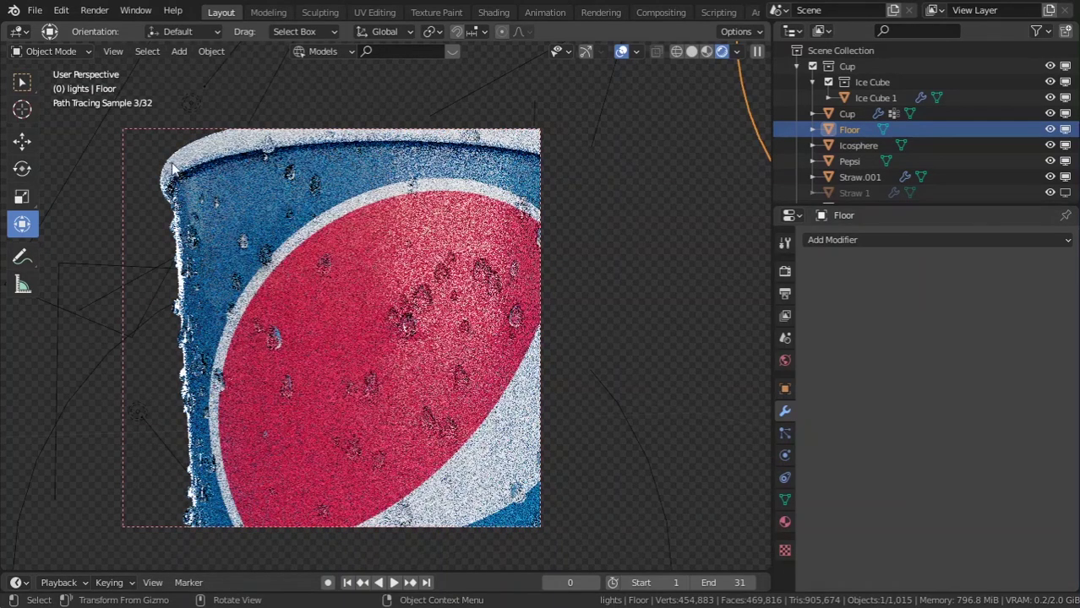
{"action": "scroll", "coordinate": [383, 353], "scroll_direction": "down", "scroll_amount": 5}
{"action": "left_click", "coordinate": [692, 52]}
{"action": "mouse_move", "coordinate": [398, 302]}
{"action": "middle_mouse_down"}
{"action": "mouse_move", "coordinate": [380, 391]}
{"action": "mouse_move", "coordinate": [411, 383]}
{"action": "middle_mouse_up"}
{"action": "scroll", "coordinate": [344, 392], "scroll_direction": "up", "scroll_amount": 3}
{"action": "left_click", "coordinate": [323, 385]}
{"action": "key", "text": "x"}
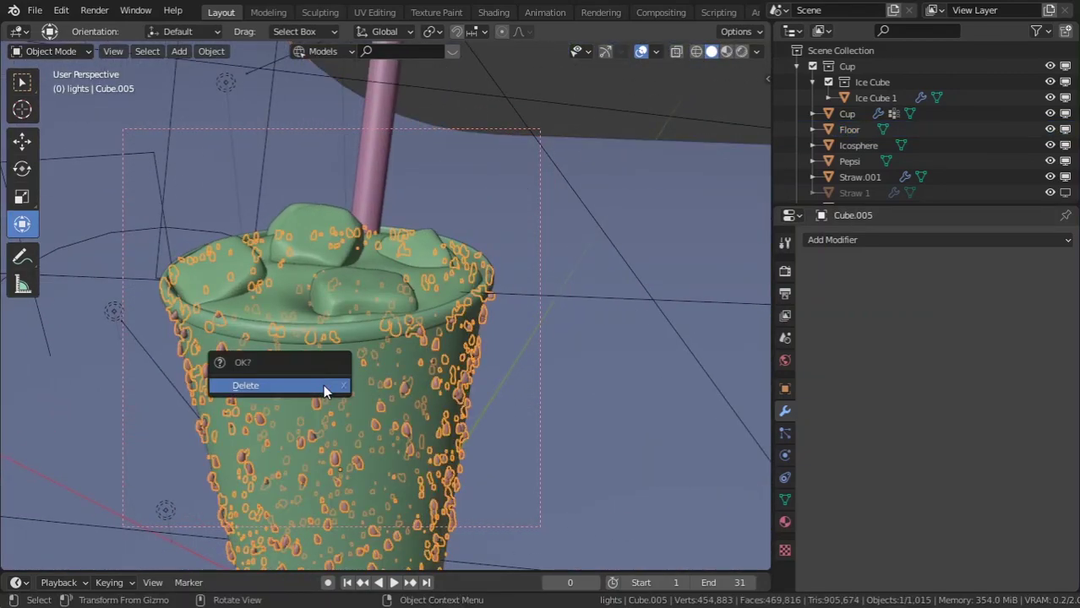
{"action": "left_click", "coordinate": [323, 384]}
Add a mesh cube at the 3D cursor.
{"action": "scroll", "coordinate": [383, 375], "scroll_direction": "down", "scroll_amount": 6}
{"action": "middle_click_drag", "start_coordinate": [487, 368], "coordinate": [361, 383]}
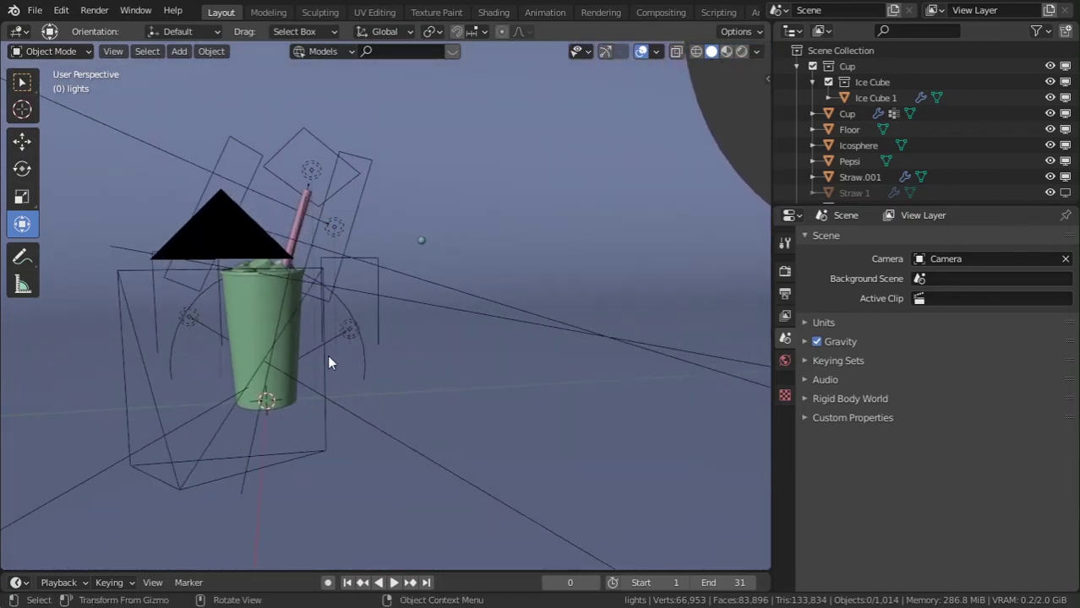
{"action": "key", "text": "shift+a"}
{"action": "mouse_move", "coordinate": [307, 283]}
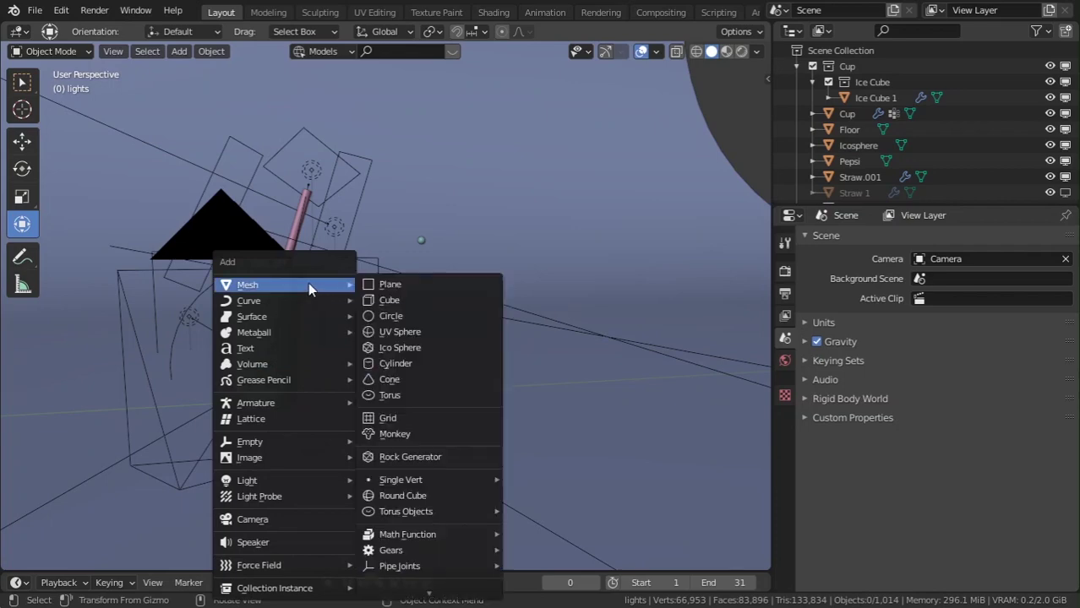
{"action": "left_click", "coordinate": [390, 304]}
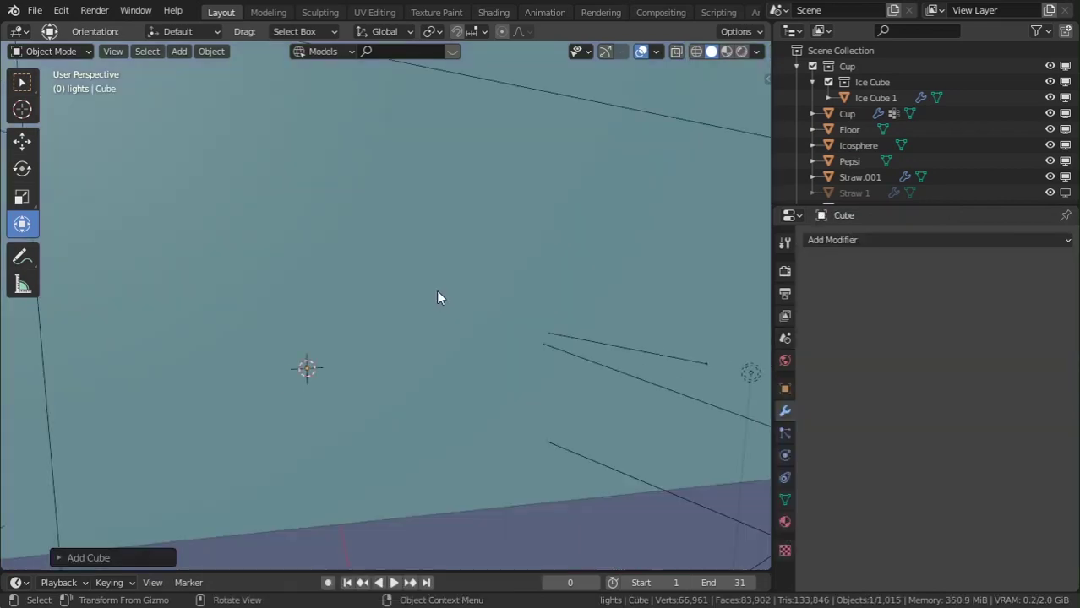
Raise the cube along the Z axis and shift it along the Y axis, clear of the cup.
{"action": "scroll", "coordinate": [448, 278], "scroll_direction": "down", "scroll_amount": 5}
{"action": "middle_click_drag", "start_coordinate": [464, 258], "coordinate": [426, 303]}
{"action": "key", "text": "g"}
{"action": "key", "text": "z"}
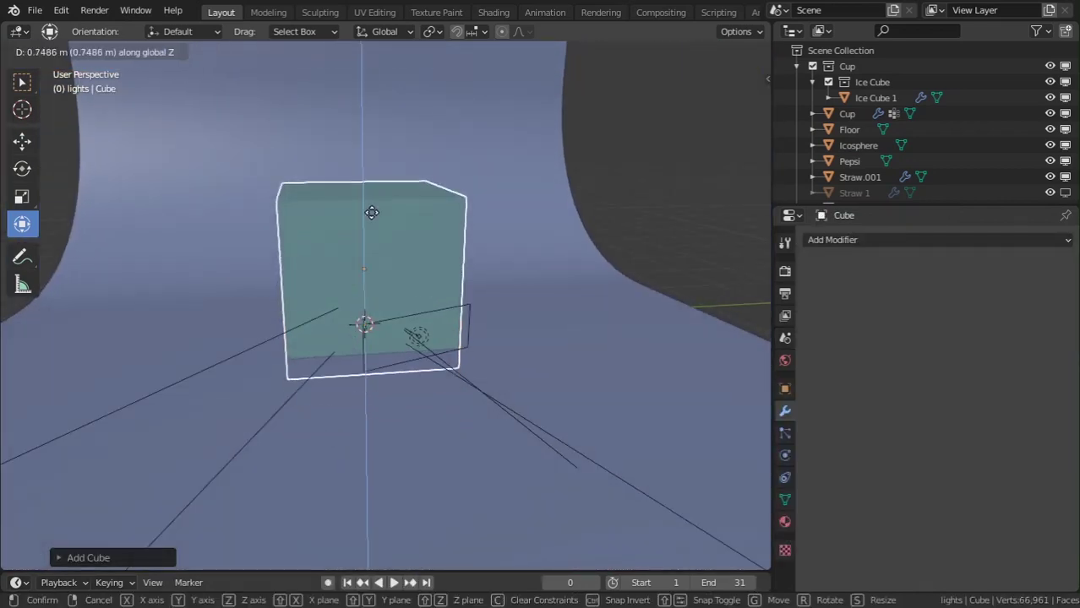
{"action": "left_click", "coordinate": [390, 89]}
{"action": "middle_click_drag", "start_coordinate": [439, 253], "coordinate": [379, 326], "text": "shift"}
{"action": "key", "text": "g"}
{"action": "key", "text": "y"}
{"action": "left_click", "coordinate": [667, 299]}
{"action": "middle_click_drag", "start_coordinate": [567, 336], "coordinate": [490, 408]}
{"action": "scroll", "coordinate": [491, 407], "scroll_direction": "down", "scroll_amount": 3}
{"action": "key", "text": "ctrl+3"}
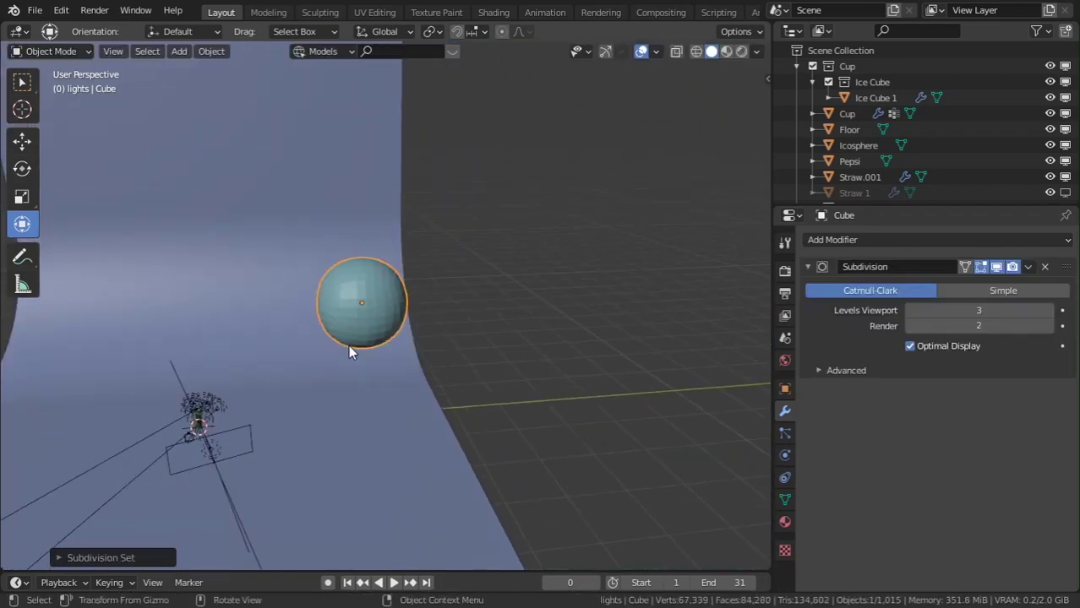
{"action": "scroll", "coordinate": [351, 347], "scroll_direction": "up", "scroll_amount": 3}
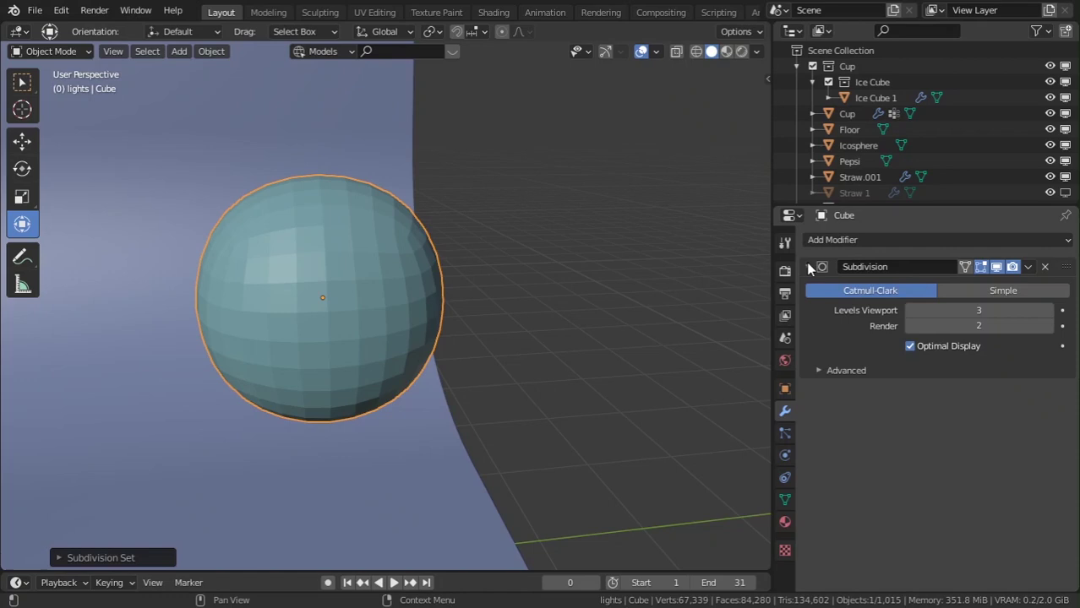
{"action": "left_click", "coordinate": [861, 242]}
{"action": "left_click", "coordinate": [873, 236]}
{"action": "left_click", "coordinate": [1045, 267]}
Add a Subdivision Surface modifier to the cube, set its viewport level to 3 and apply it.
{"action": "left_click", "coordinate": [972, 240]}
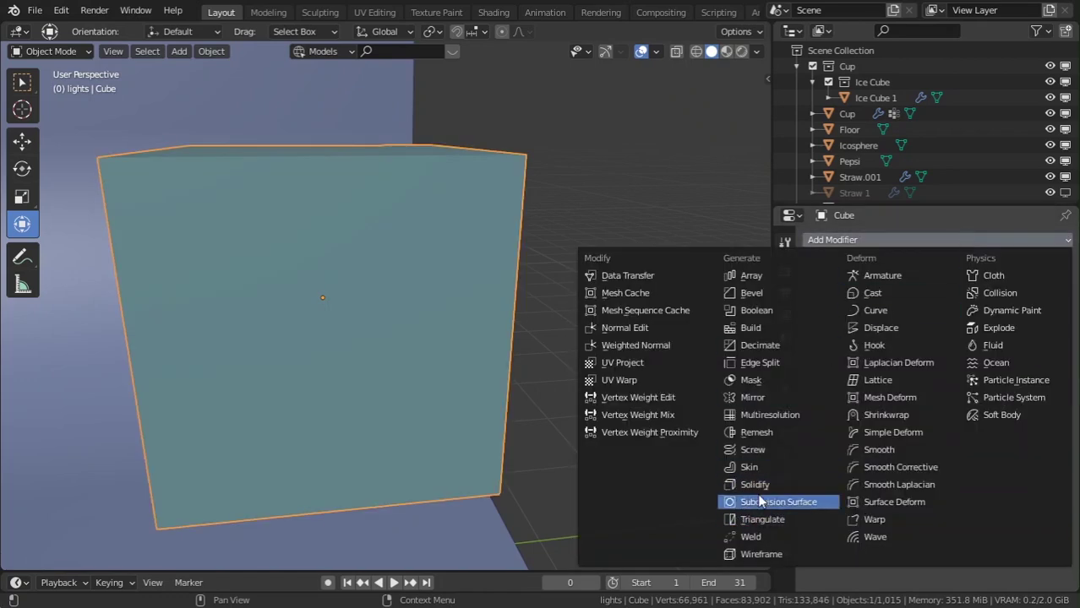
{"action": "left_click", "coordinate": [760, 502]}
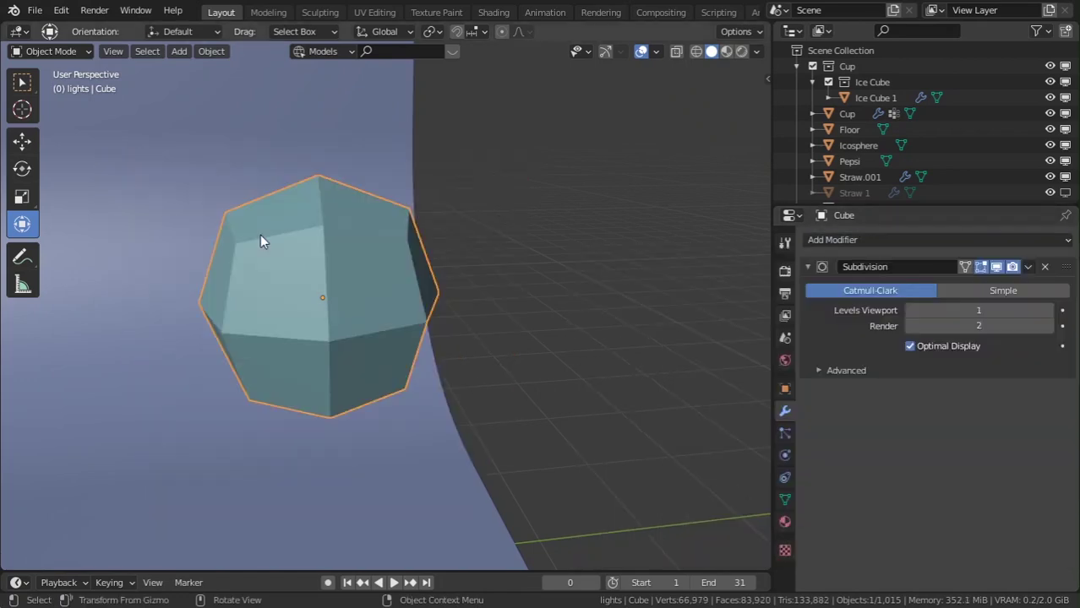
{"action": "left_click", "coordinate": [1048, 312]}
{"action": "left_click", "coordinate": [1048, 312]}
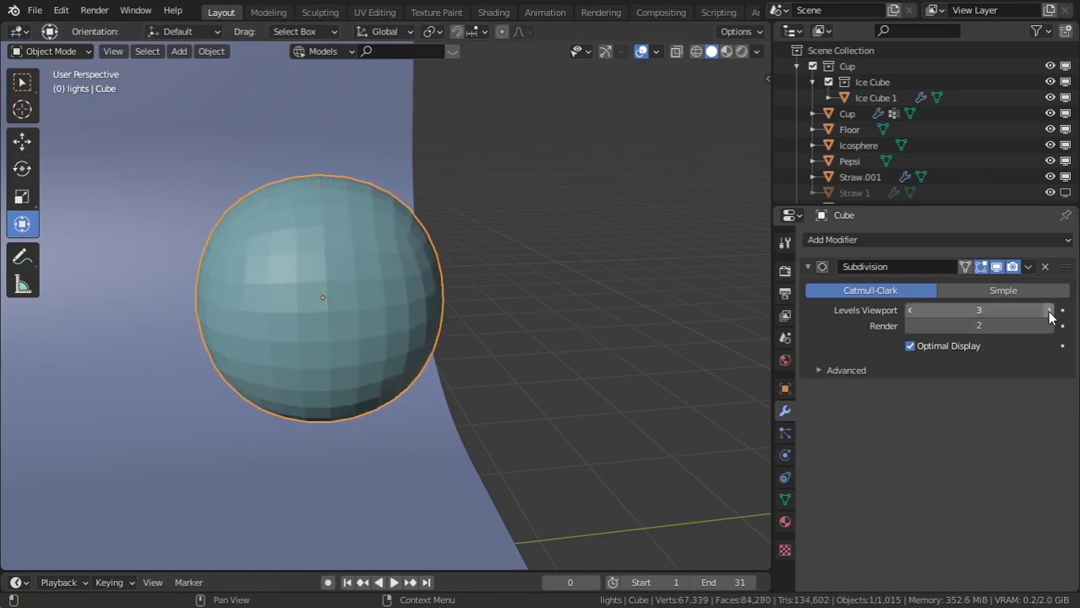
{"action": "scroll", "coordinate": [361, 280], "scroll_direction": "up", "scroll_amount": 4}
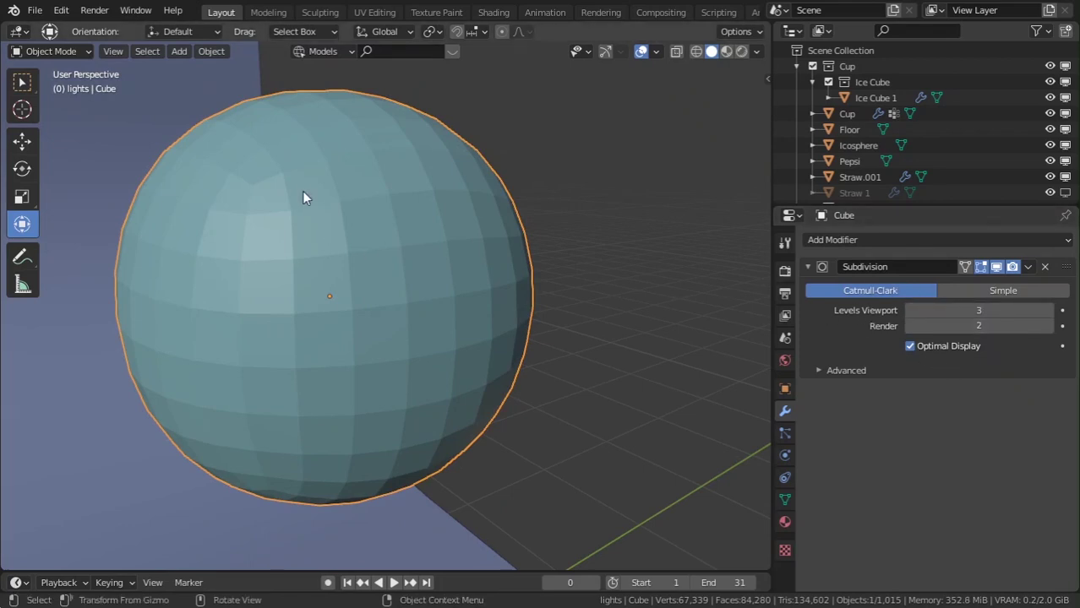
{"action": "left_click", "coordinate": [1030, 268]}
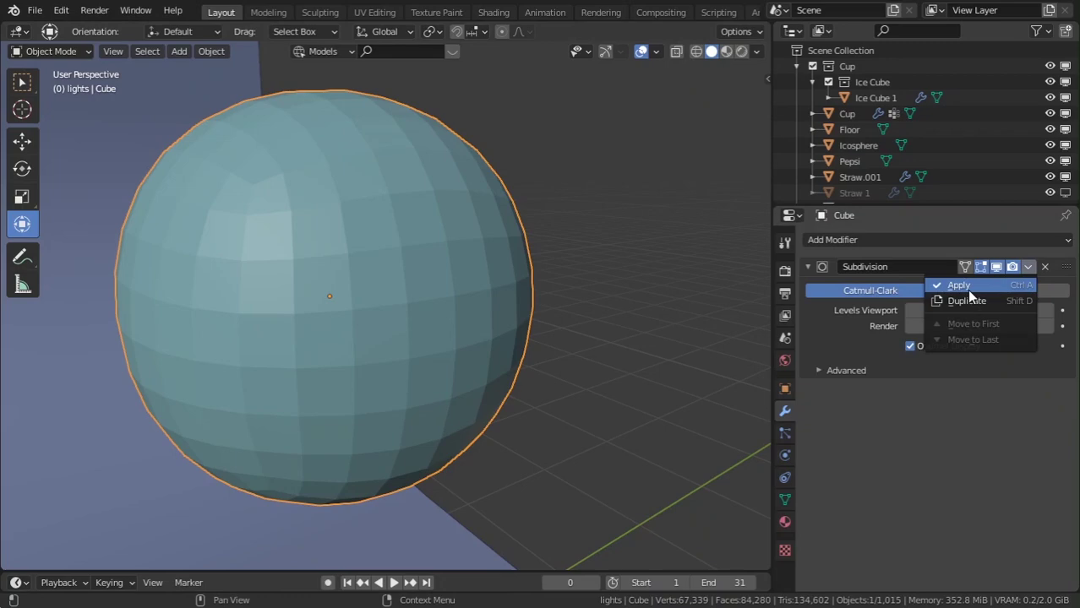
{"action": "left_click", "coordinate": [968, 292]}
Isolate the subdivided cube in local view from the front and enter Edit Mode.
{"action": "scroll", "coordinate": [452, 291], "scroll_direction": "down", "scroll_amount": 8}
{"action": "key", "text": "KP_1"}
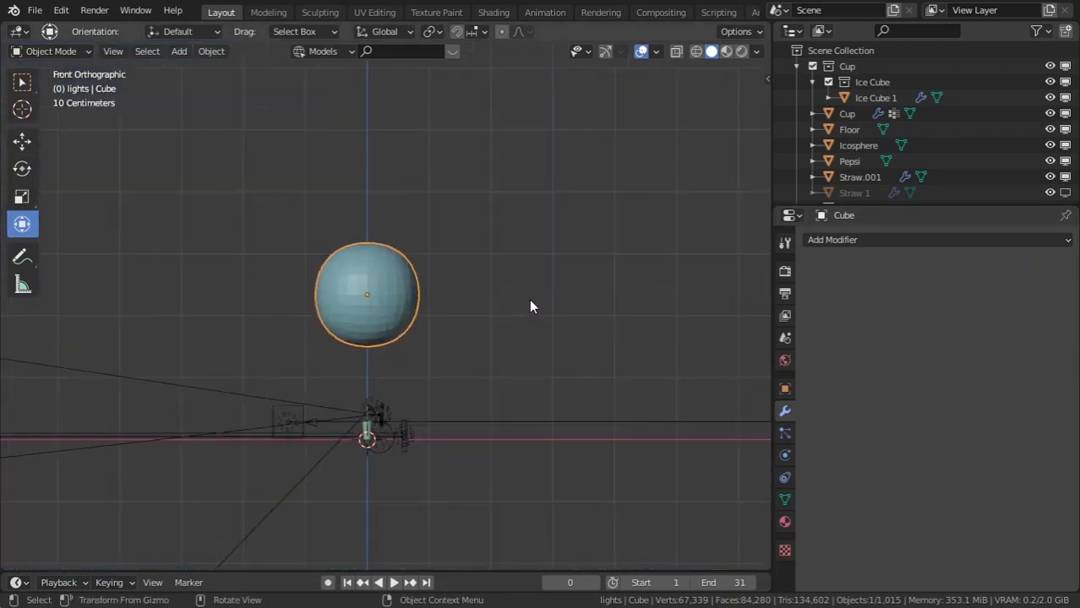
{"action": "scroll", "coordinate": [530, 301], "scroll_direction": "up", "scroll_amount": 3}
{"action": "scroll", "coordinate": [530, 301], "scroll_direction": "down", "scroll_amount": 2}
{"action": "key", "text": "KP_Divide"}
{"action": "scroll", "coordinate": [487, 314], "scroll_direction": "down", "scroll_amount": 2}
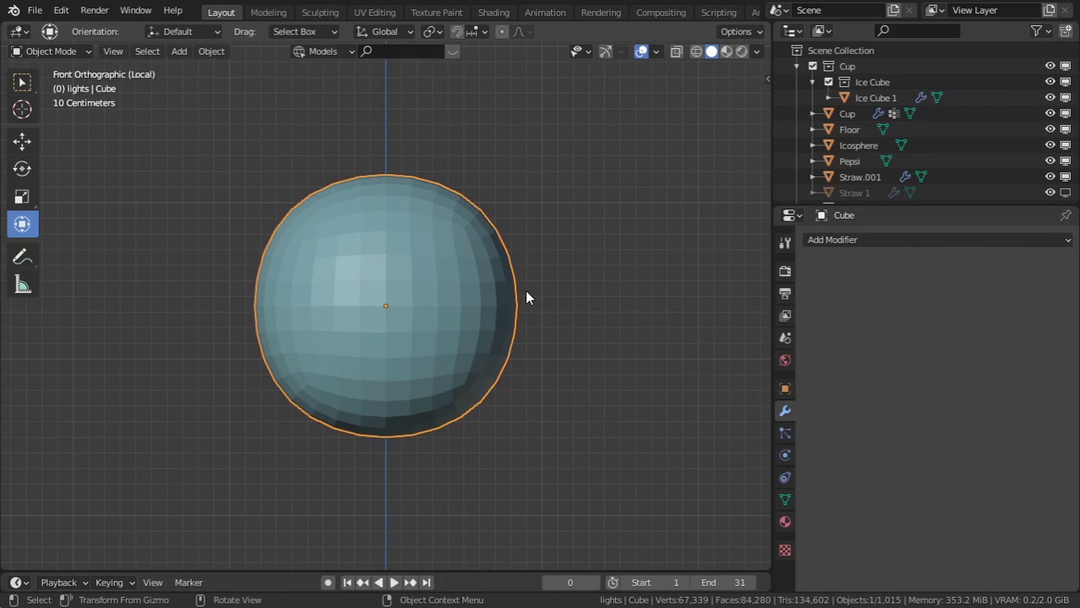
{"action": "scroll", "coordinate": [526, 295], "scroll_direction": "up", "scroll_amount": 1}
{"action": "key", "text": "Tab"}
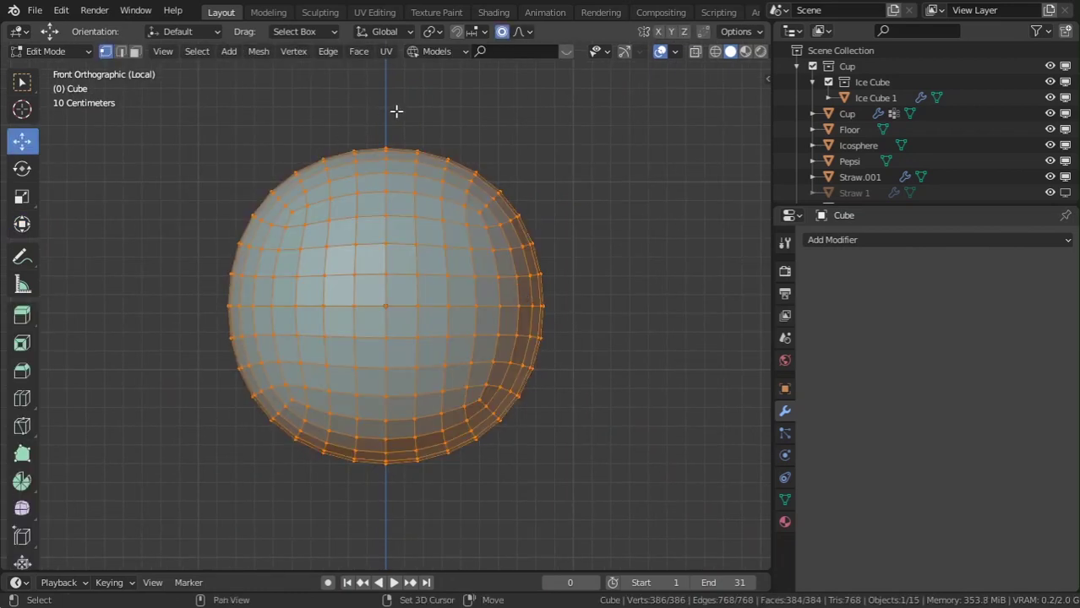
Pull the sphere's top vertex up about 0.86 m with smooth proportional editing to form an egg shape.
{"action": "middle_click_drag", "start_coordinate": [396, 111], "coordinate": [415, 168], "text": "shift"}
{"action": "left_click", "coordinate": [503, 32]}
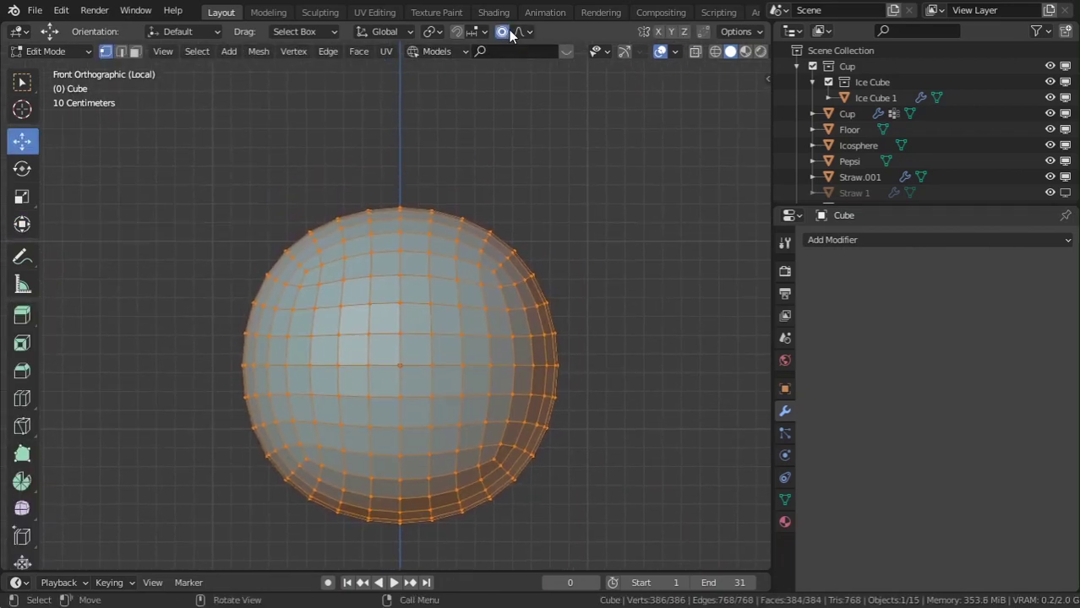
{"action": "left_click", "coordinate": [405, 180]}
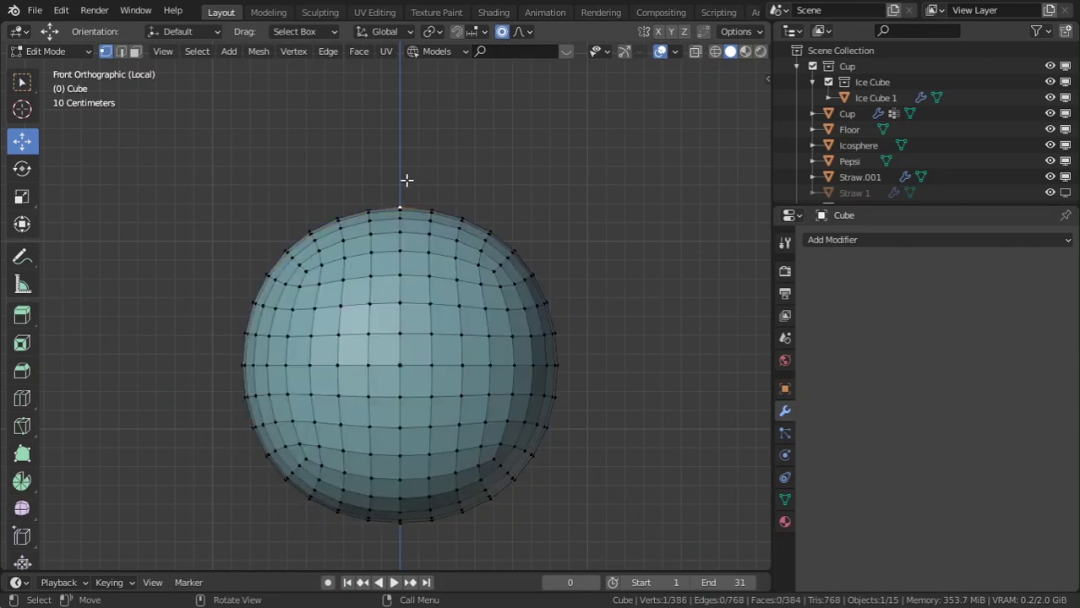
{"action": "middle_click_drag", "start_coordinate": [427, 149], "coordinate": [475, 313], "text": "shift"}
{"action": "scroll", "coordinate": [480, 314], "scroll_direction": "down", "scroll_amount": 6}
{"action": "key", "text": "g"}
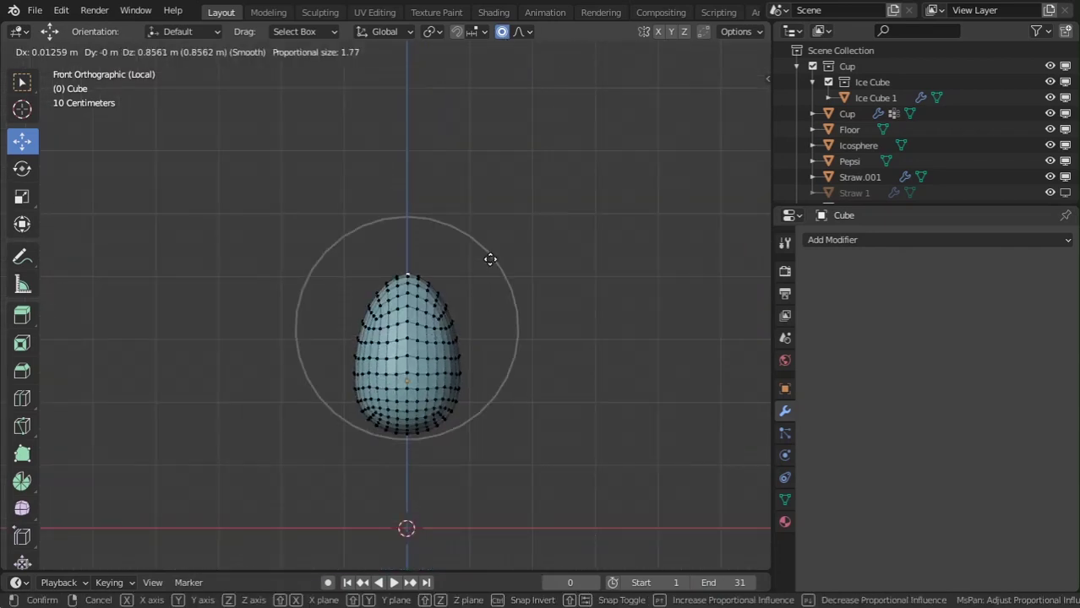
{"action": "left_click", "coordinate": [490, 260]}
In the right orthographic view, push the egg's negative-Y side inward with proportional editing.
{"action": "scroll", "coordinate": [513, 355], "scroll_direction": "down", "scroll_amount": 3}
{"action": "key", "text": "KP_3"}
{"action": "scroll", "coordinate": [516, 331], "scroll_direction": "up", "scroll_amount": 3}
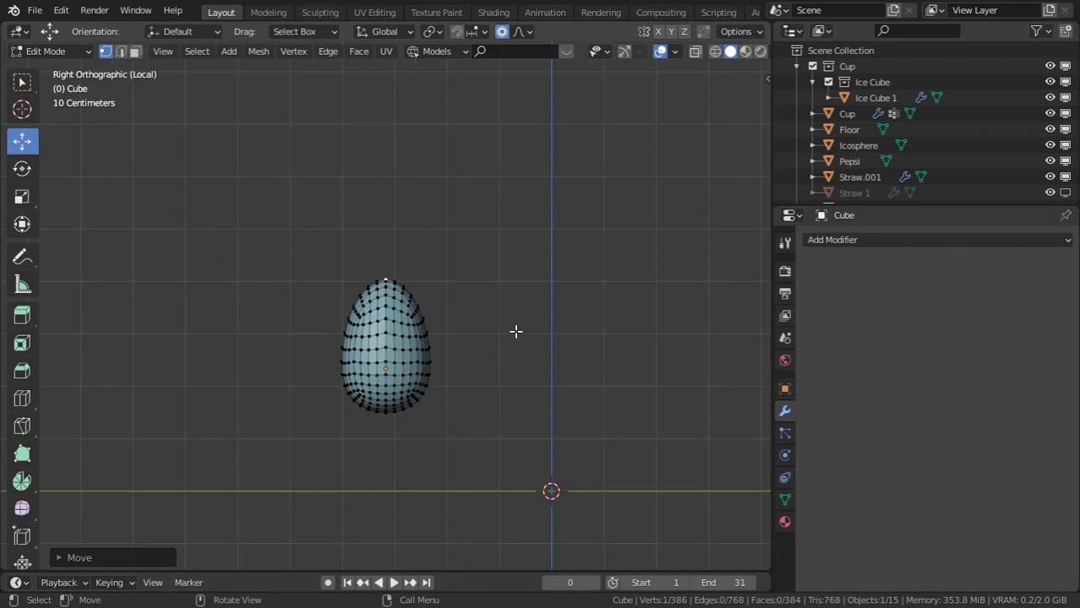
{"action": "scroll", "coordinate": [382, 304], "scroll_direction": "up", "scroll_amount": 1}
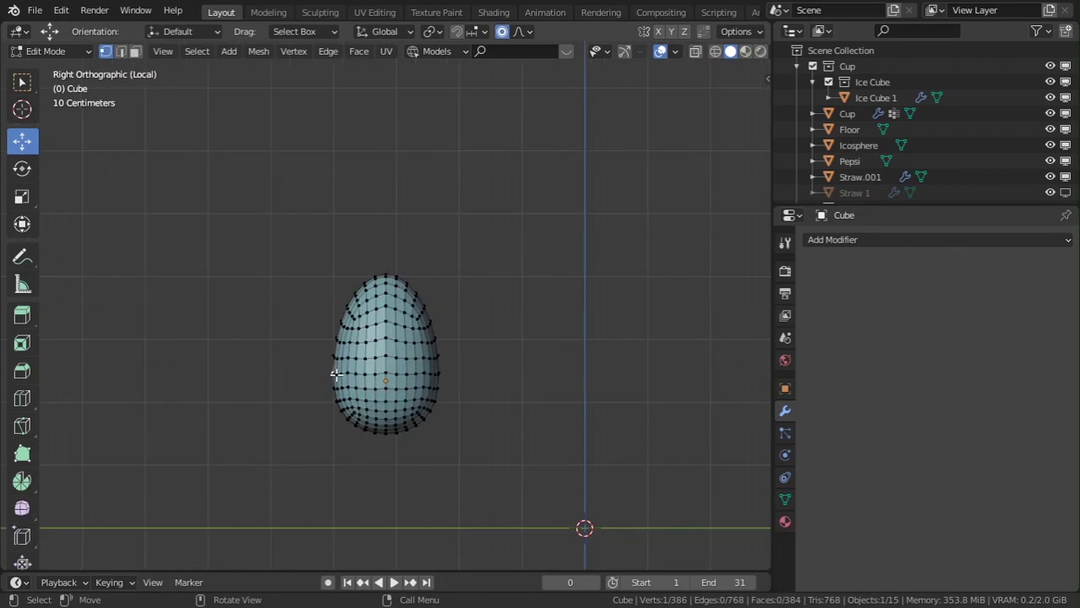
{"action": "key", "text": "g"}
{"action": "left_click", "coordinate": [358, 316]}
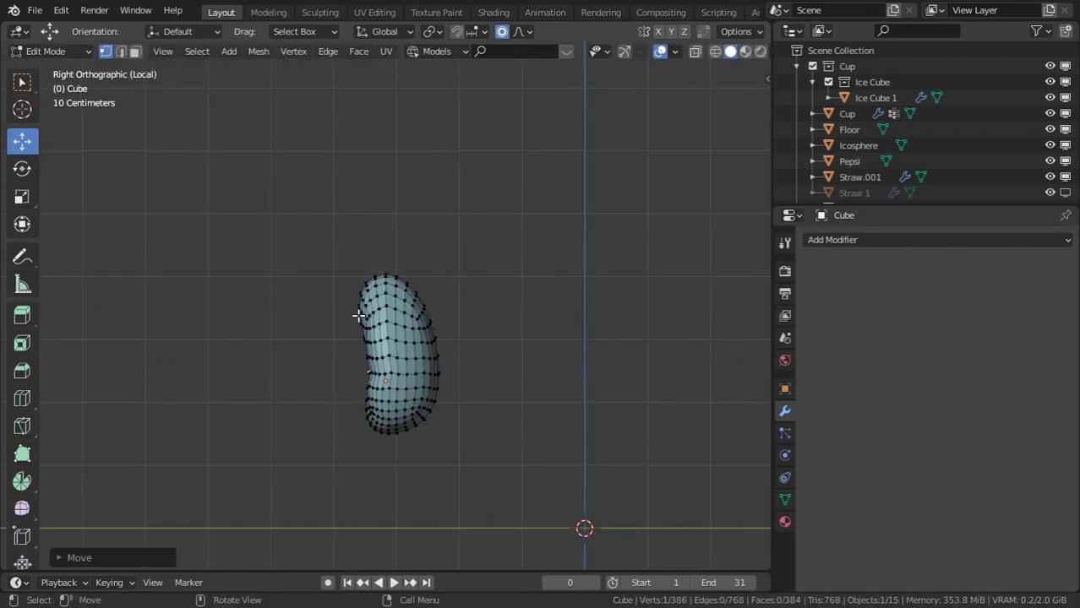
{"action": "key", "text": "g"}
{"action": "left_click", "coordinate": [373, 310]}
Even out the pushed-in side by moving vertices at its upper end, lower end and middle inward.
{"action": "key", "text": "g"}
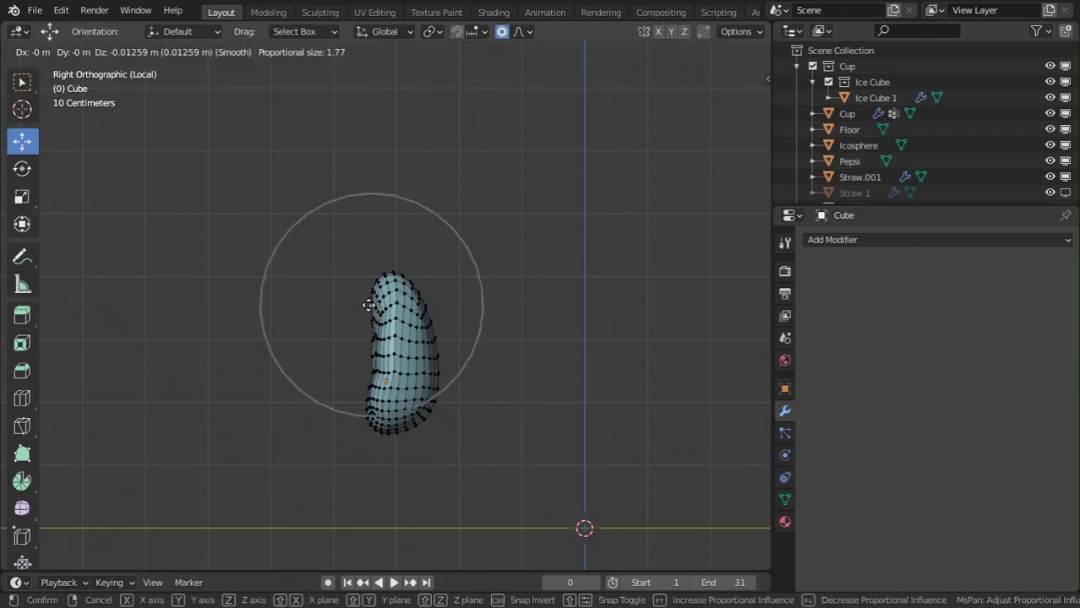
{"action": "left_click", "coordinate": [379, 297]}
{"action": "key", "text": "g"}
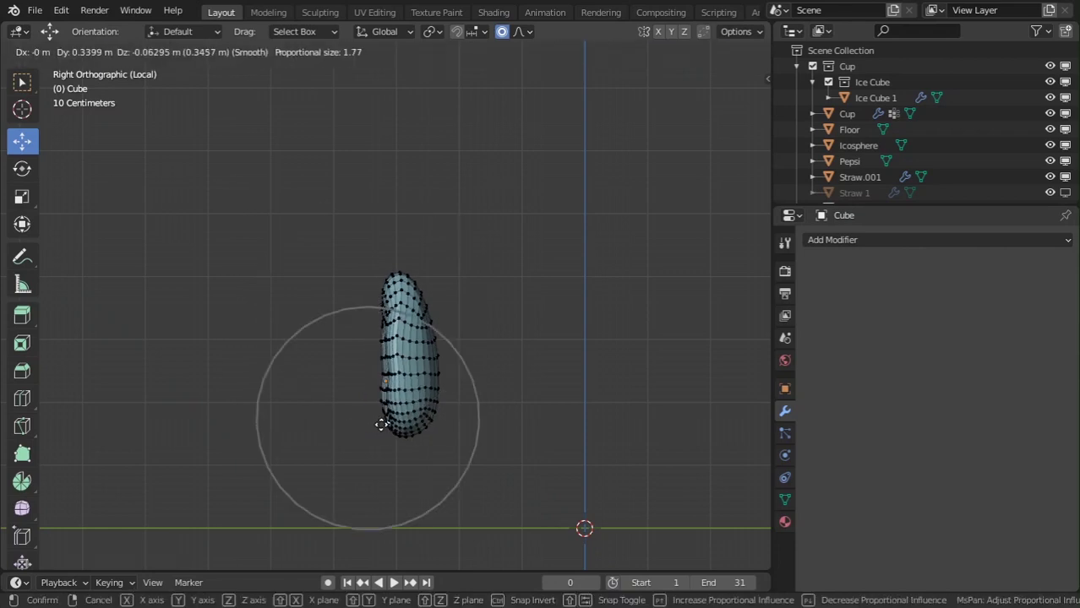
{"action": "left_click", "coordinate": [378, 425]}
{"action": "key", "text": "g"}
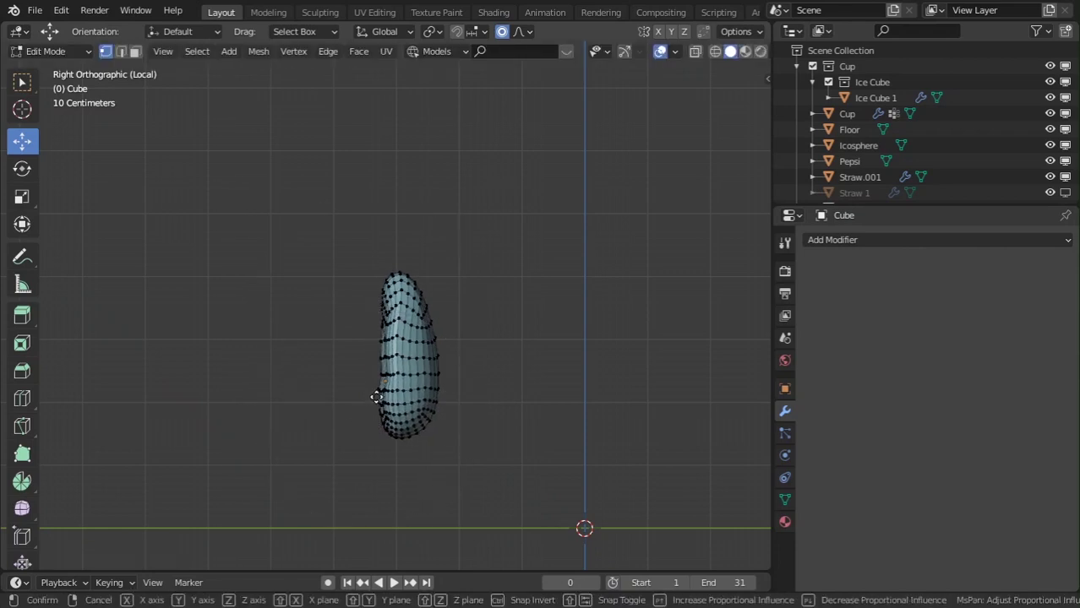
{"action": "left_click", "coordinate": [379, 393]}
{"action": "key", "text": "g"}
{"action": "left_click", "coordinate": [391, 363]}
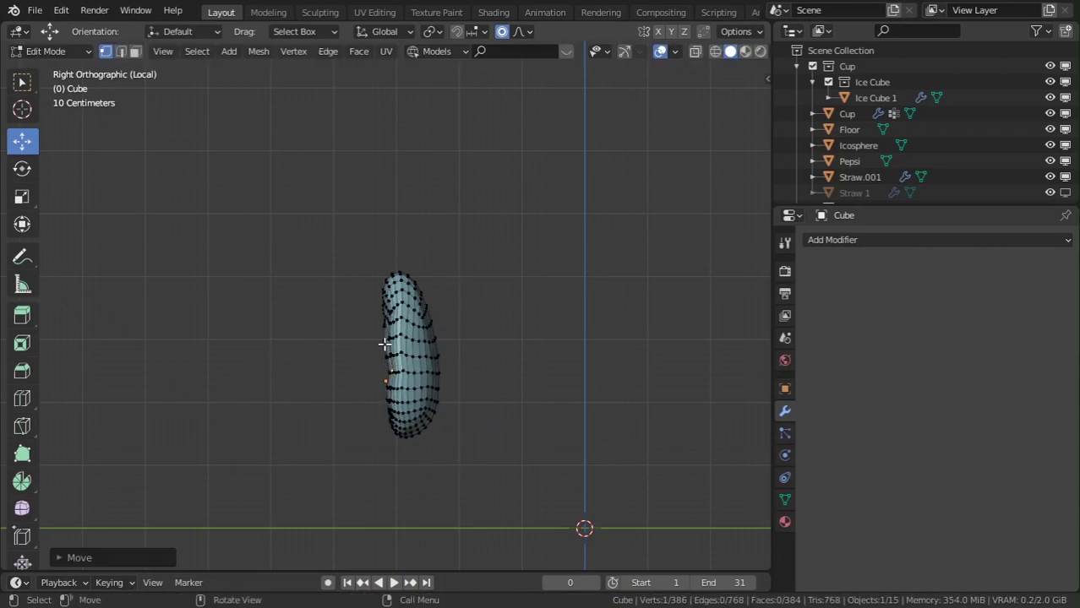
Flatten the upper part of the negative-Y side, reshape the narrow tip with proportional moves and return to Object Mode.
{"action": "key", "text": "g"}
{"action": "left_click", "coordinate": [386, 324]}
{"action": "key", "text": "g"}
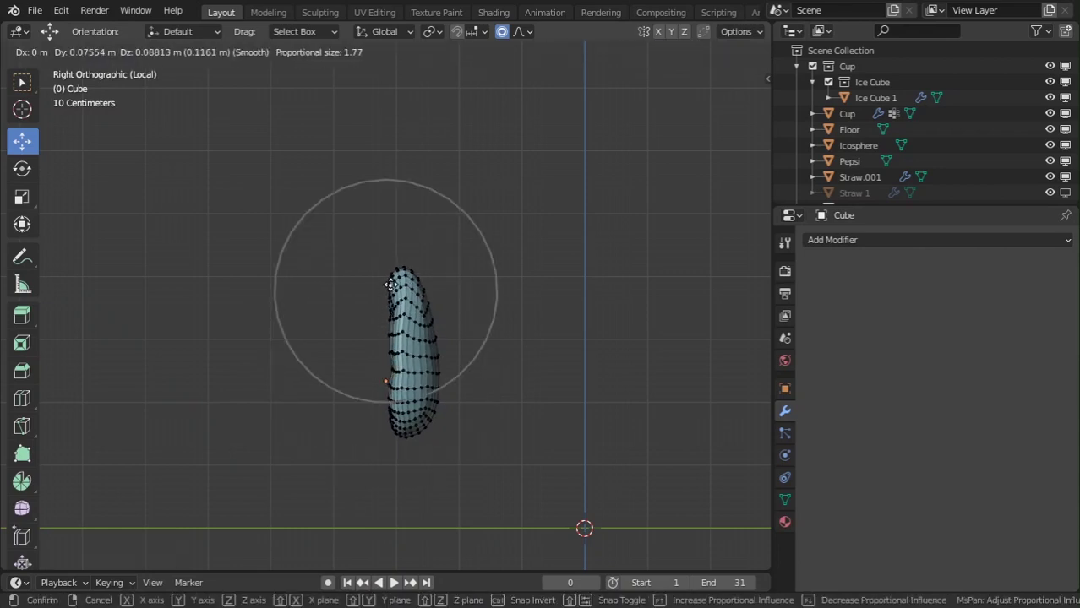
{"action": "left_click", "coordinate": [393, 264]}
{"action": "key", "text": "g"}
{"action": "left_click", "coordinate": [433, 270]}
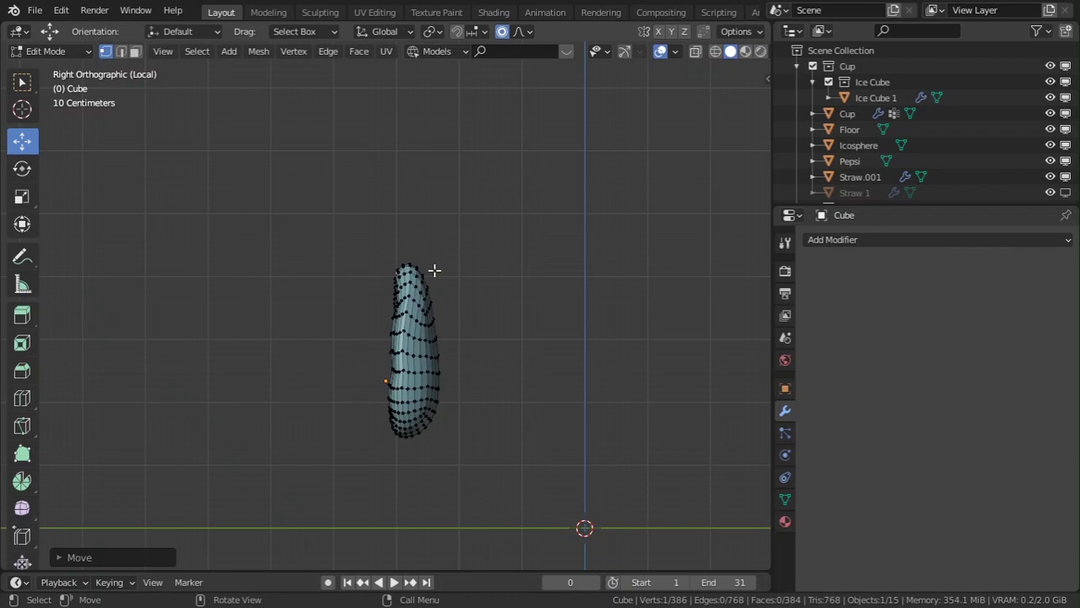
{"action": "key", "text": "g"}
{"action": "left_click", "coordinate": [415, 278]}
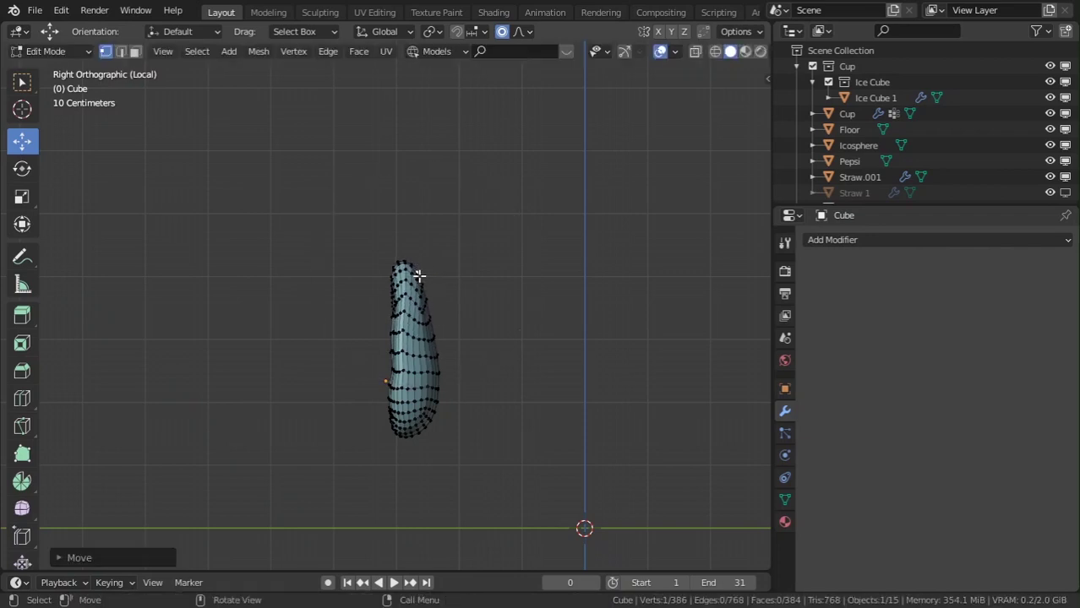
{"action": "key", "text": "Tab"}
{"action": "middle_click_drag", "start_coordinate": [447, 418], "coordinate": [359, 461]}
{"action": "scroll", "coordinate": [381, 333], "scroll_direction": "up", "scroll_amount": 5}
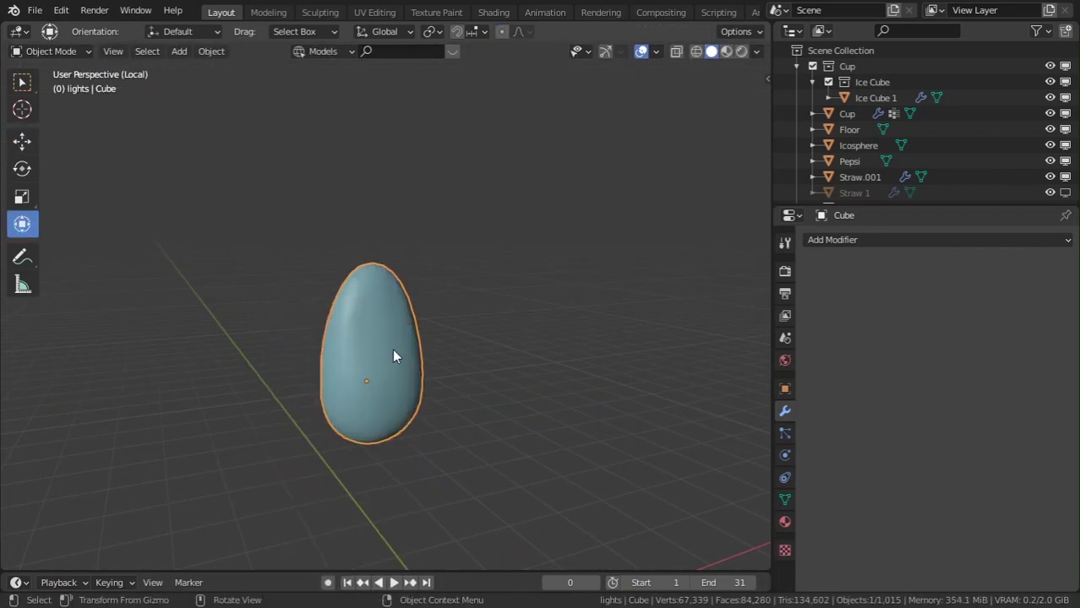
Bulge the droplet's lower positive-Y side outward about 0.4 m with proportional editing and leave Edit Mode.
{"action": "key", "text": "Tab"}
{"action": "scroll", "coordinate": [294, 396], "scroll_direction": "up", "scroll_amount": 4}
{"action": "scroll", "coordinate": [293, 416], "scroll_direction": "down", "scroll_amount": 1}
{"action": "middle_click_drag", "start_coordinate": [293, 396], "coordinate": [384, 410]}
{"action": "left_click", "coordinate": [293, 416]}
{"action": "scroll", "coordinate": [337, 422], "scroll_direction": "down", "scroll_amount": 3}
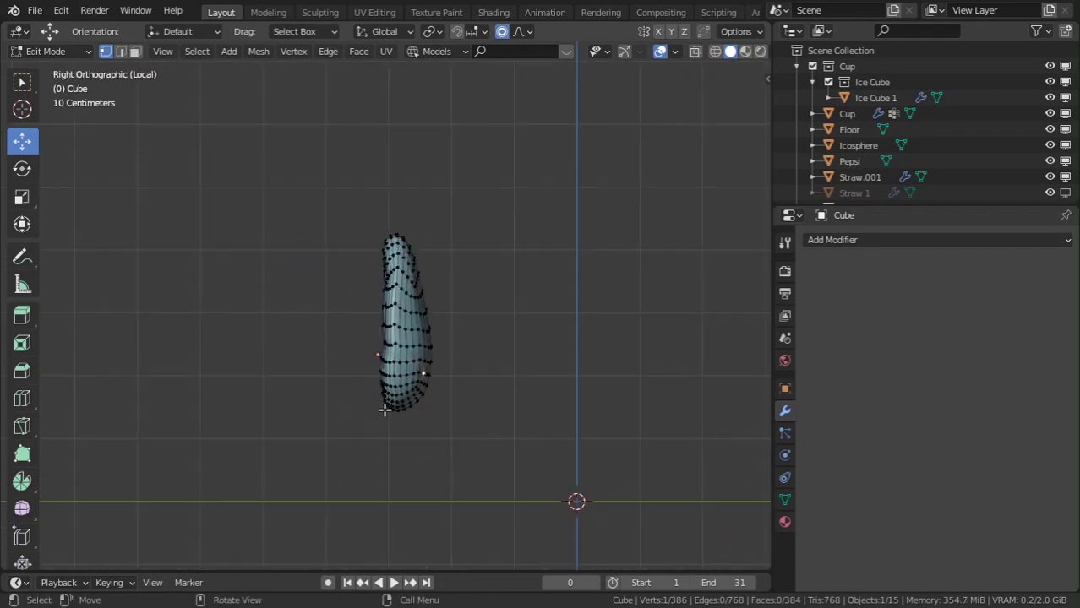
{"action": "key", "text": "g"}
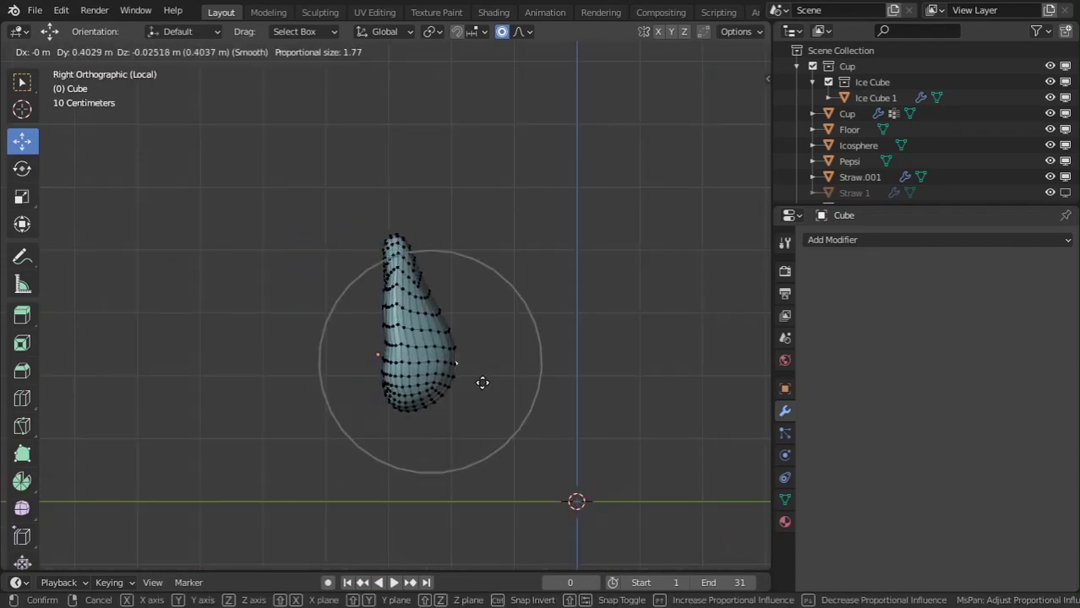
{"action": "left_click", "coordinate": [476, 377]}
{"action": "key", "text": "Tab"}
{"action": "middle_click_drag", "start_coordinate": [492, 388], "coordinate": [367, 393]}
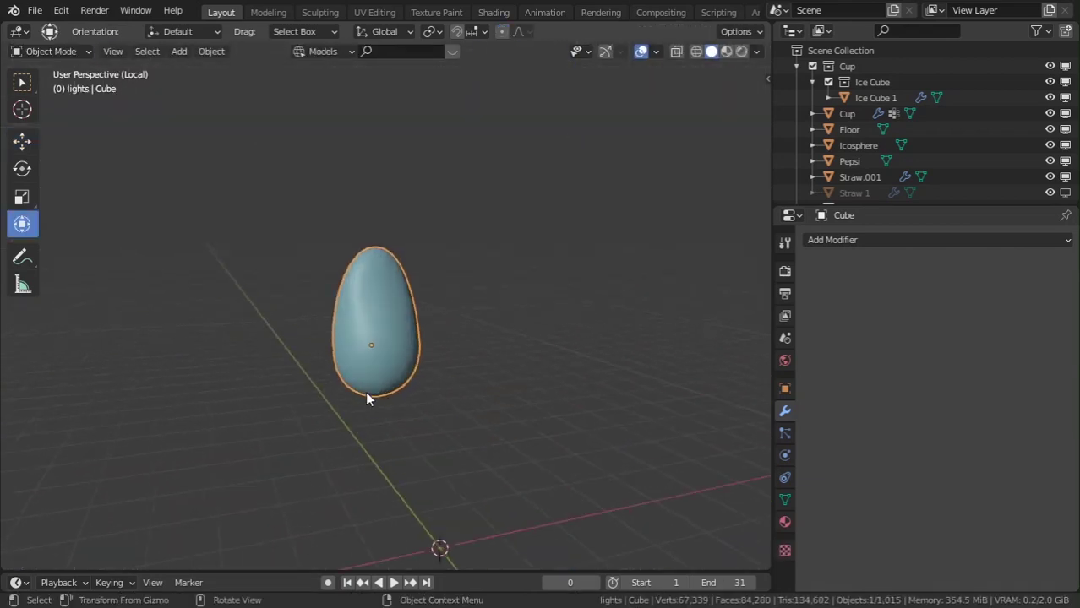
Taper the droplet's upper half by pushing both flanks inward with proportional editing, and return to Object Mode.
{"action": "key", "text": "Tab"}
{"action": "middle_click_drag", "start_coordinate": [392, 329], "coordinate": [308, 352]}
{"action": "key", "text": "g"}
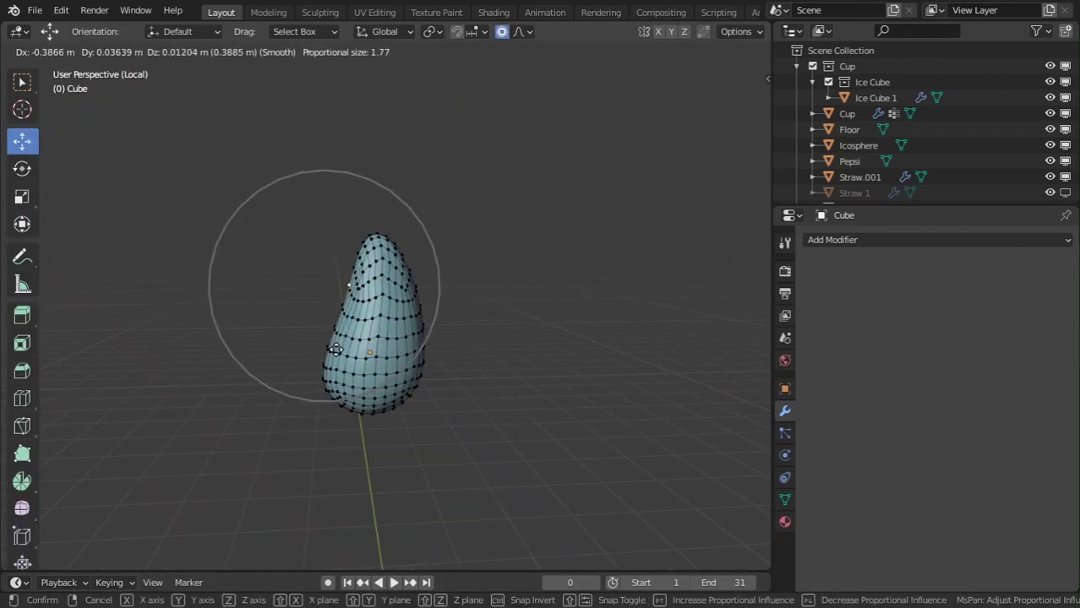
{"action": "left_click", "coordinate": [355, 338]}
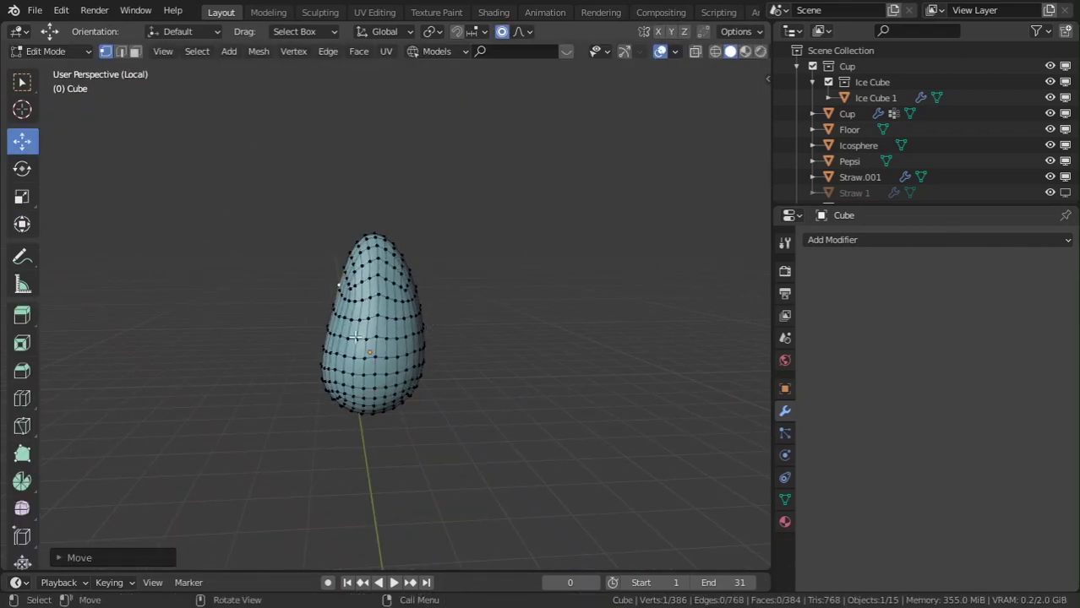
{"action": "key", "text": "g"}
{"action": "left_click", "coordinate": [429, 292]}
{"action": "key", "text": "Tab"}
{"action": "middle_click_drag", "start_coordinate": [417, 330], "coordinate": [304, 352]}
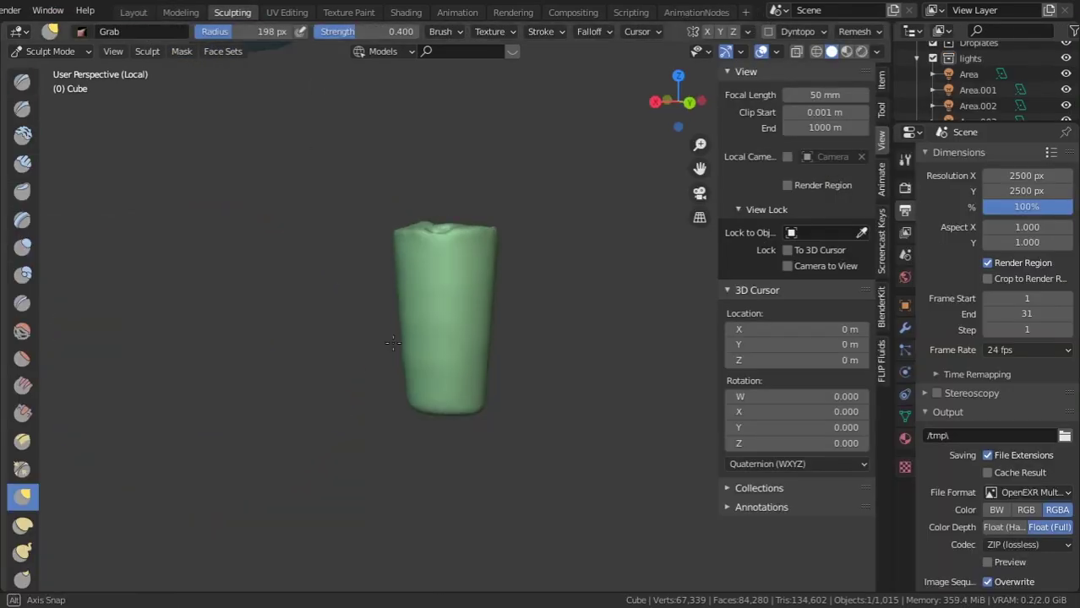
{"action": "scroll", "coordinate": [422, 337], "scroll_direction": "down", "scroll_amount": 4}
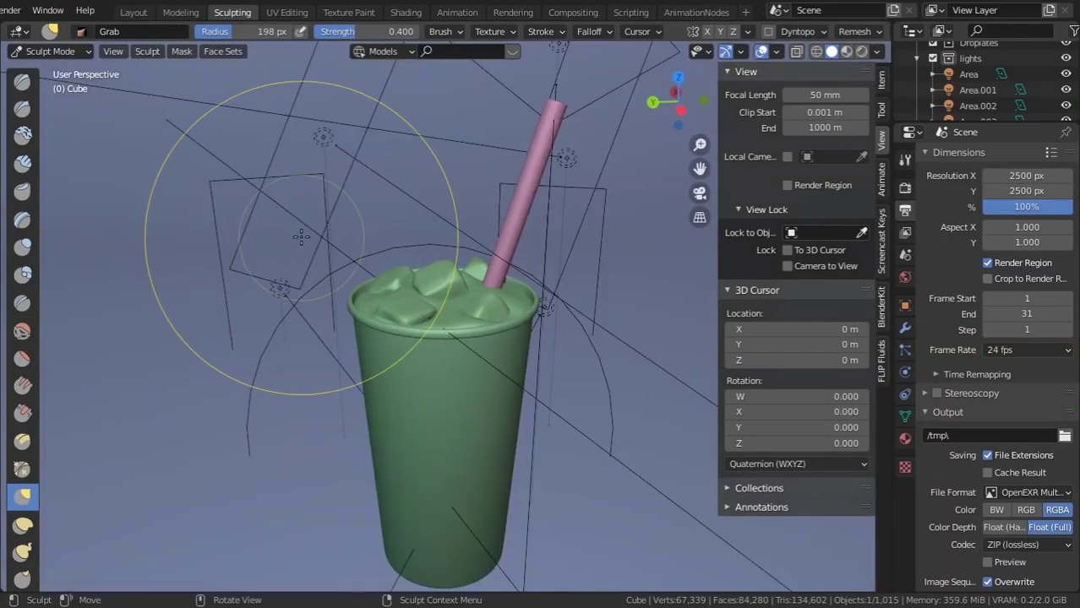
{"action": "mouse_move", "coordinate": [300, 237]}
{"action": "middle_mouse_down"}
{"action": "mouse_move", "coordinate": [484, 234]}
{"action": "mouse_move", "coordinate": [514, 405]}
{"action": "middle_mouse_up"}
{"action": "scroll", "coordinate": [484, 234], "scroll_direction": "down", "scroll_amount": 5}
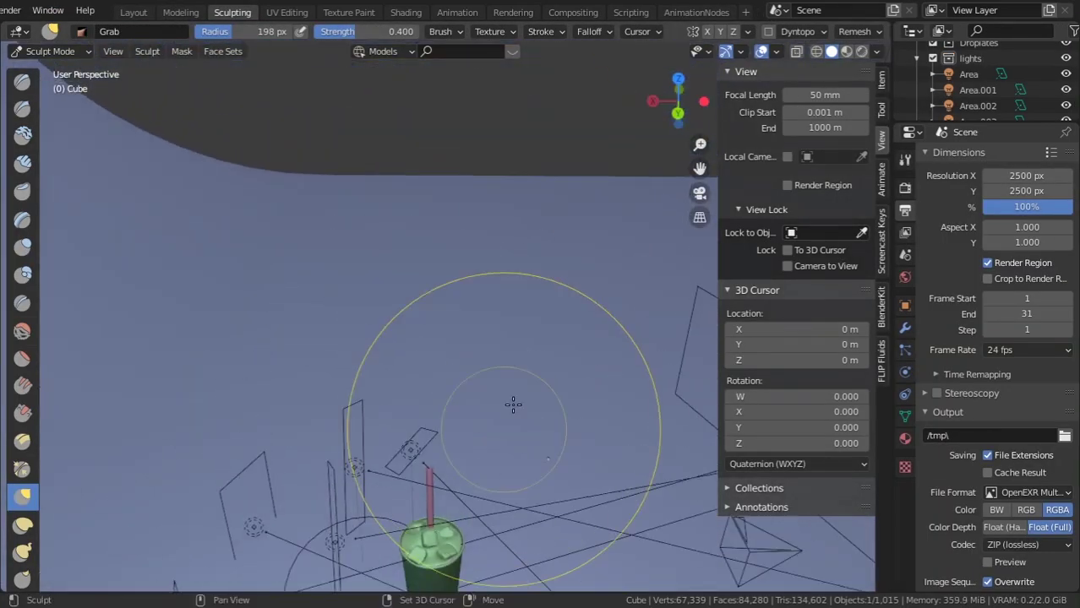
{"action": "scroll", "coordinate": [509, 296], "scroll_direction": "down", "scroll_amount": 9}
{"action": "left_click", "coordinate": [134, 13]}
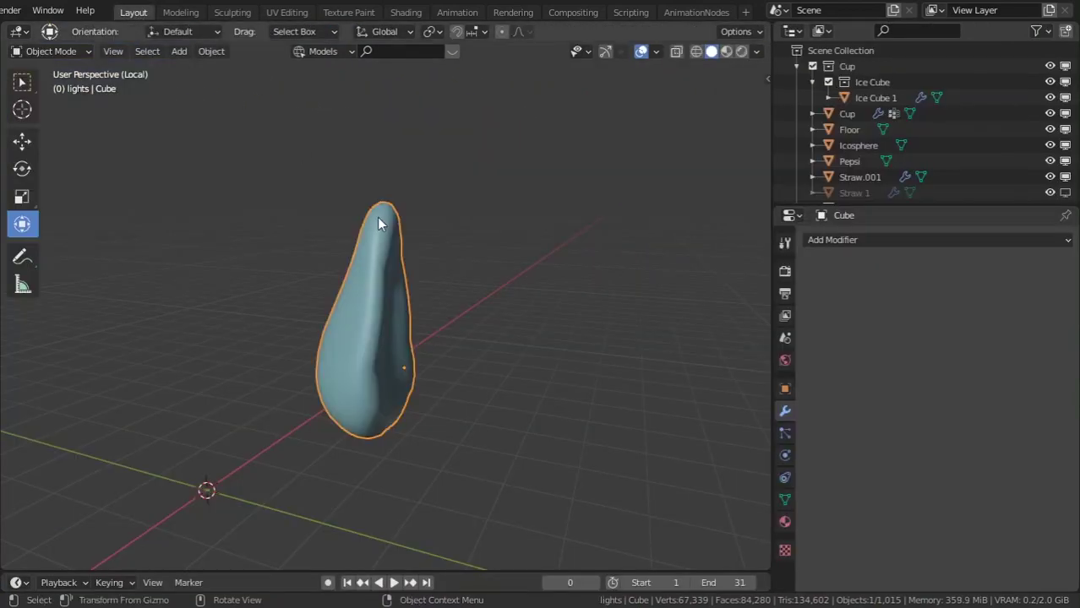
{"action": "left_click", "coordinate": [51, 52]}
{"action": "left_click", "coordinate": [51, 105]}
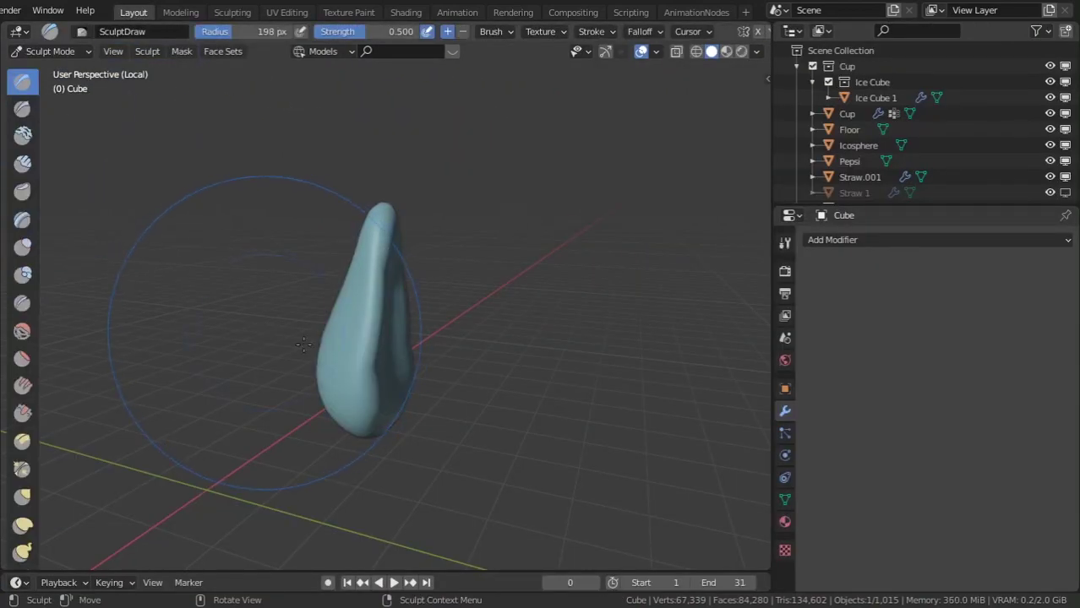
{"action": "scroll", "coordinate": [456, 338], "scroll_direction": "up", "scroll_amount": 4}
{"action": "mouse_move", "coordinate": [445, 445]}
{"action": "middle_mouse_down"}
{"action": "mouse_move", "coordinate": [254, 410]}
{"action": "mouse_move", "coordinate": [415, 358]}
{"action": "middle_mouse_up"}
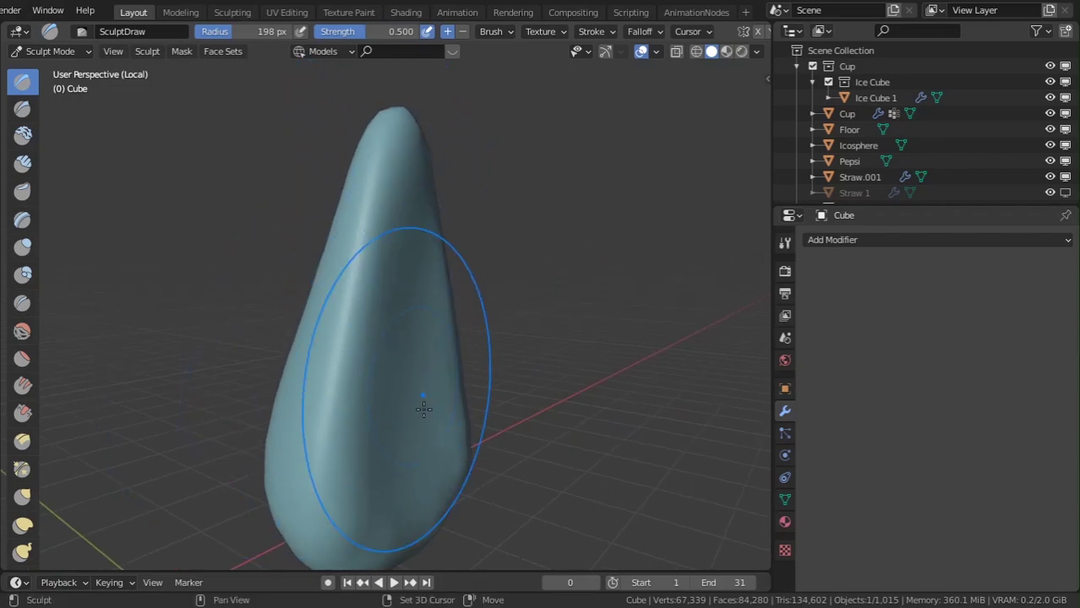
{"action": "scroll", "coordinate": [421, 402], "scroll_direction": "down", "scroll_amount": 5}
{"action": "mouse_move", "coordinate": [385, 377]}
{"action": "middle_mouse_down"}
{"action": "mouse_move", "coordinate": [569, 414]}
{"action": "mouse_move", "coordinate": [473, 215]}
{"action": "middle_mouse_up"}
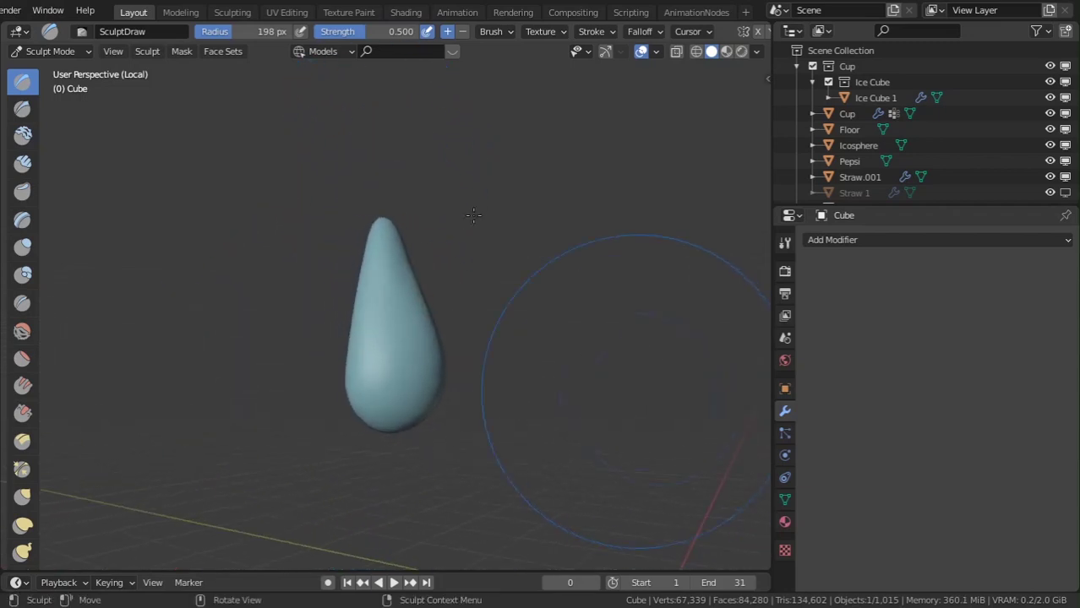
{"action": "left_click", "coordinate": [57, 54]}
{"action": "left_click", "coordinate": [63, 71]}
In the front orthographic view, duplicate the droplet and place the copy about 2.5 m away on the positive-X side.
{"action": "scroll", "coordinate": [358, 270], "scroll_direction": "down", "scroll_amount": 8}
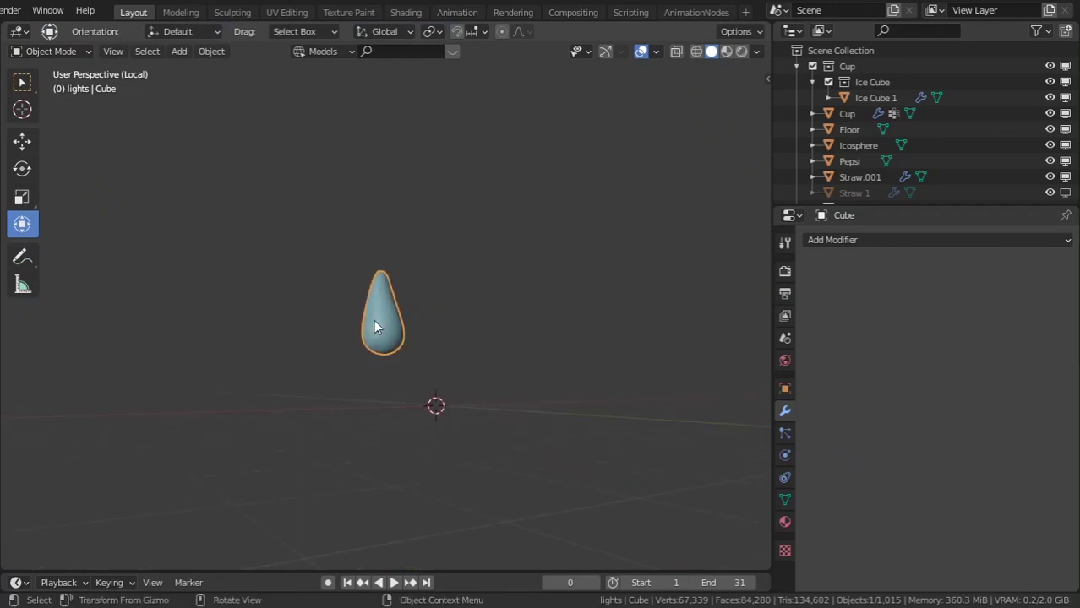
{"action": "key", "text": "KP_1"}
{"action": "key", "text": "KP_3"}
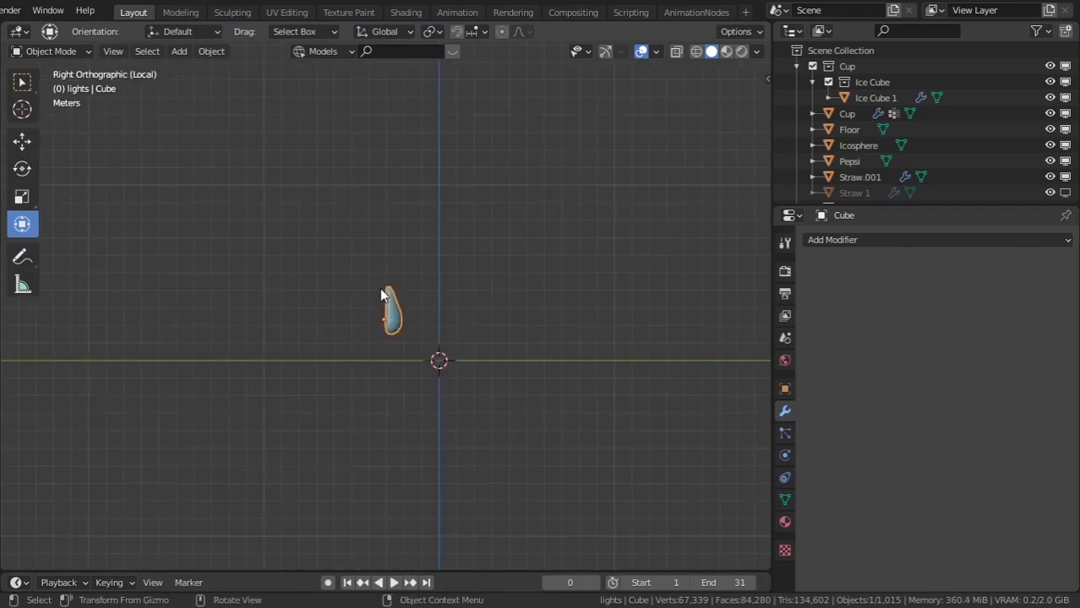
{"action": "key", "text": "KP_1"}
{"action": "scroll", "coordinate": [388, 289], "scroll_direction": "up", "scroll_amount": 4}
{"action": "key", "text": "shift+d"}
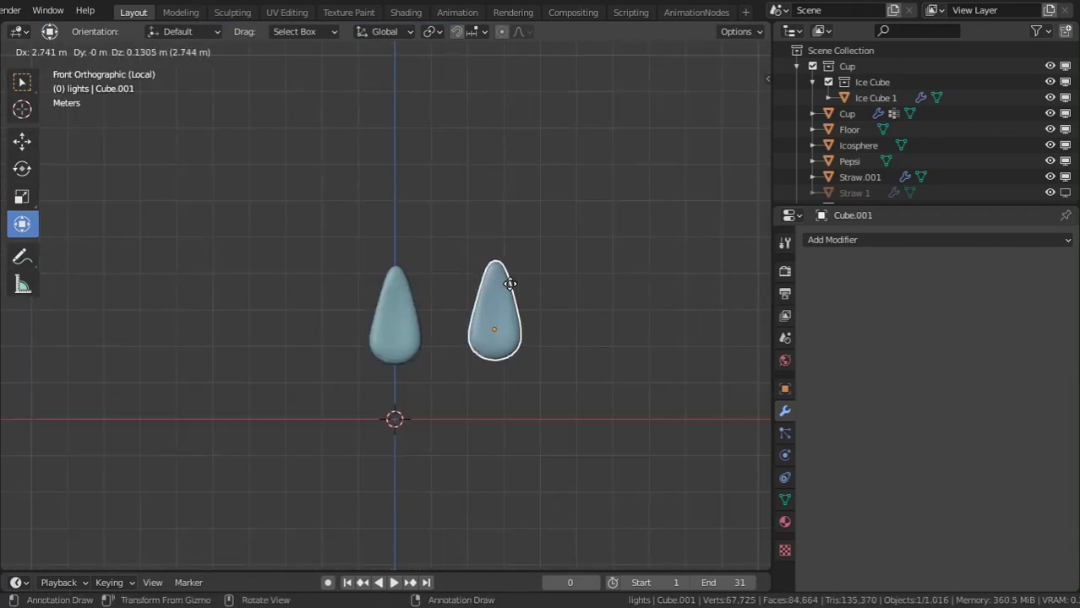
{"action": "left_click", "coordinate": [498, 290]}
{"action": "key", "text": "shift+d"}
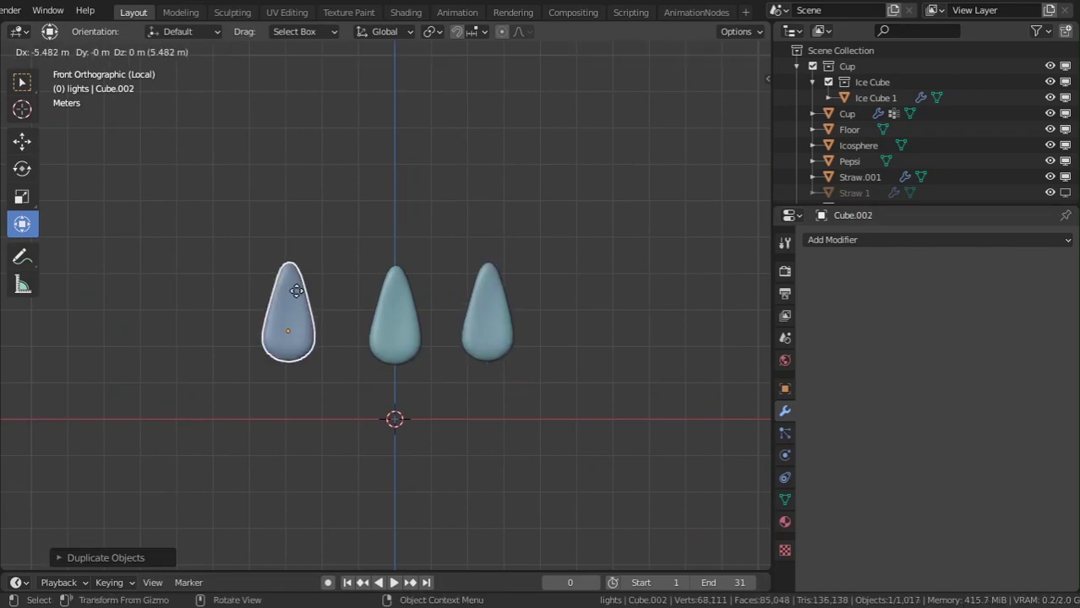
{"action": "left_click", "coordinate": [288, 296]}
{"action": "key", "text": "x"}
{"action": "left_click", "coordinate": [288, 295]}
Shorten the duplicated droplet by lowering its tip about 0.4 m in Edit Mode with proportional editing.
{"action": "middle_click_drag", "start_coordinate": [422, 299], "coordinate": [357, 307], "text": "shift"}
{"action": "left_click", "coordinate": [357, 307]}
{"action": "key", "text": "Tab"}
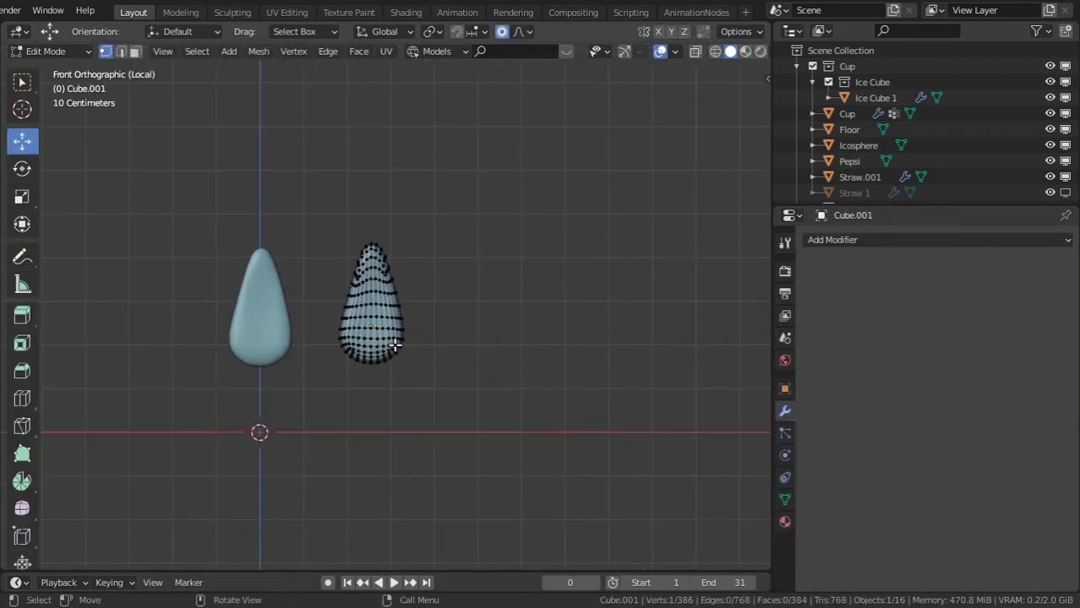
{"action": "scroll", "coordinate": [364, 302], "scroll_direction": "up", "scroll_amount": 4}
{"action": "key", "text": "g"}
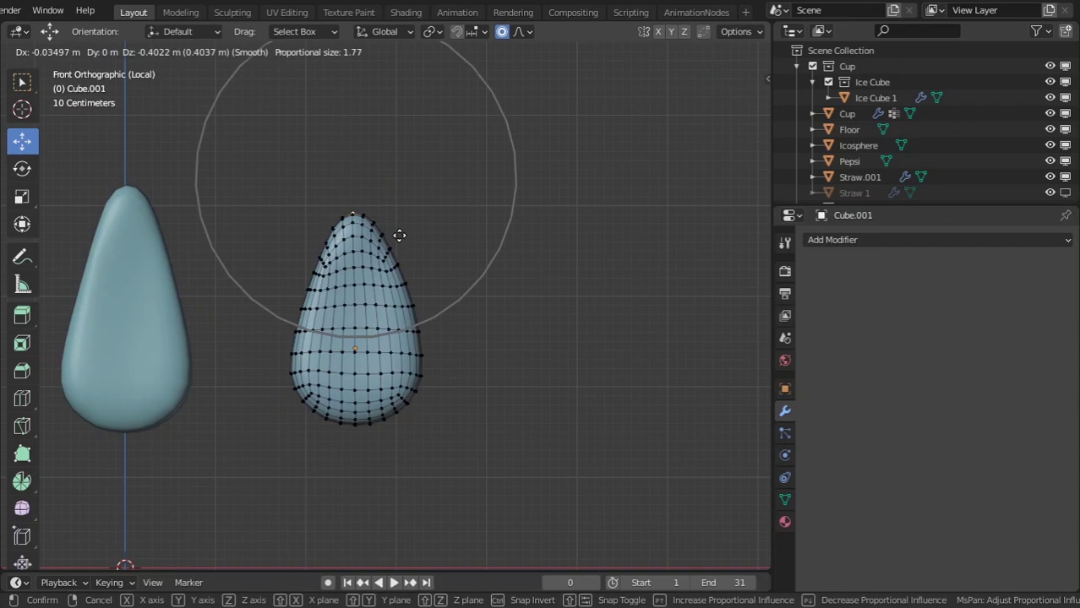
{"action": "left_click", "coordinate": [398, 235]}
Reshape the copy's lower negative-X side and shift its tip about 0.1 m toward negative X with proportional moves.
{"action": "left_click", "coordinate": [295, 344]}
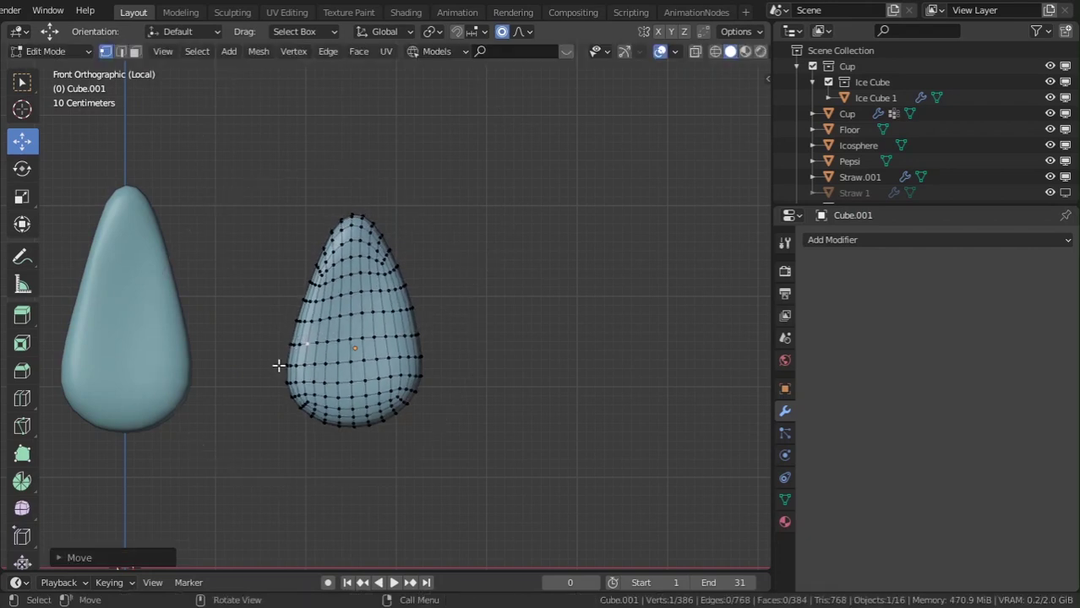
{"action": "mouse_move", "coordinate": [286, 341]}
{"action": "left_mouse_down"}
{"action": "mouse_move", "coordinate": [286, 312]}
{"action": "mouse_move", "coordinate": [290, 343]}
{"action": "left_mouse_up"}
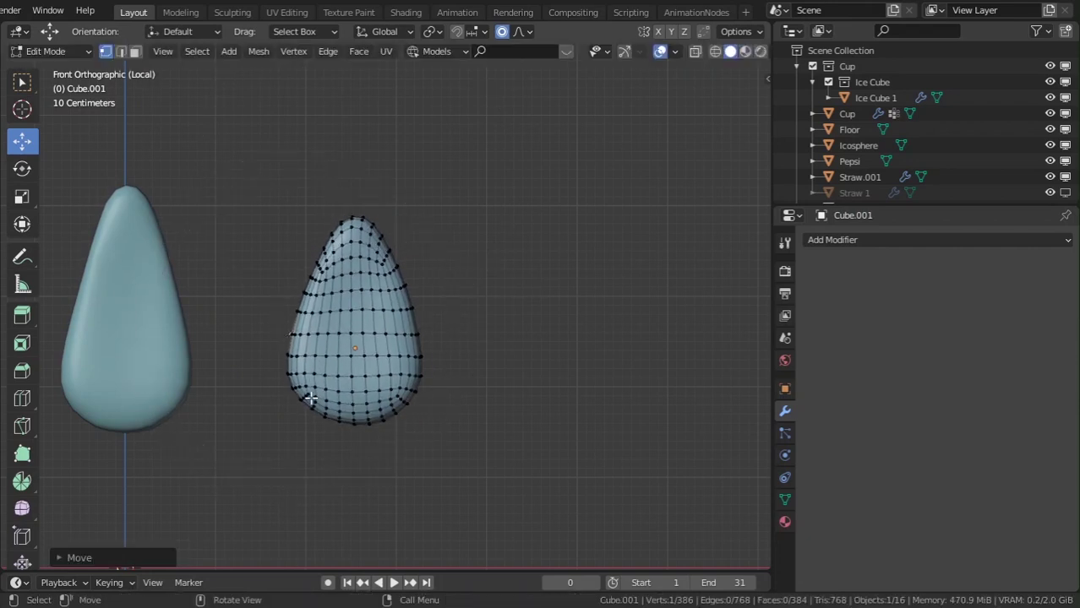
{"action": "left_click_drag", "start_coordinate": [312, 402], "coordinate": [315, 402]}
{"action": "left_click", "coordinate": [314, 402]}
{"action": "key", "text": "g"}
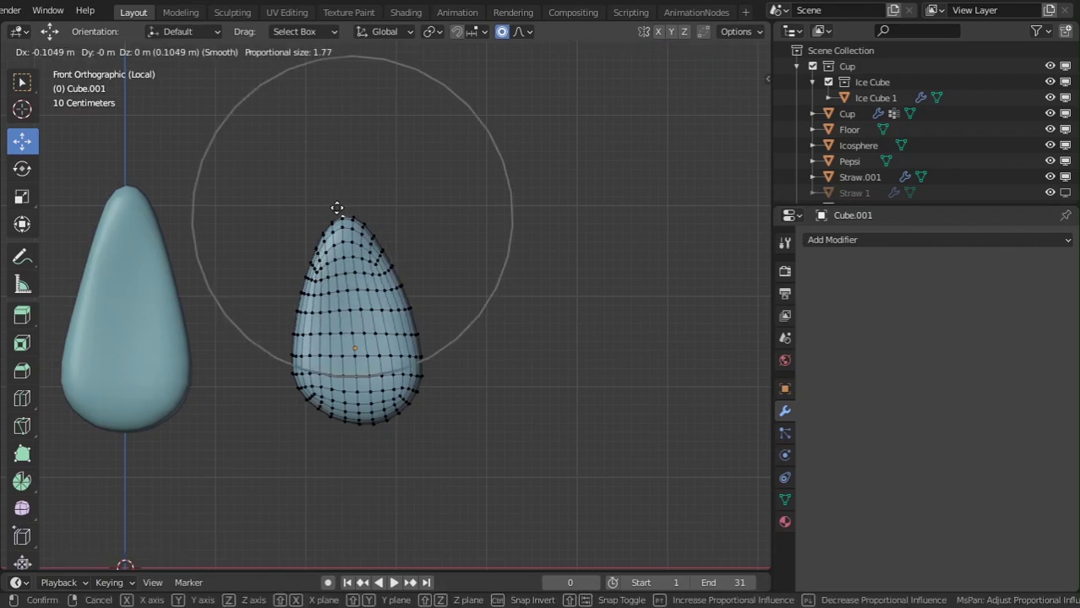
{"action": "left_click", "coordinate": [337, 212]}
Bulge the copy's positive-Y side outward by moving vertices at its middle and upper part with proportional editing.
{"action": "middle_click_drag", "start_coordinate": [422, 239], "coordinate": [490, 365]}
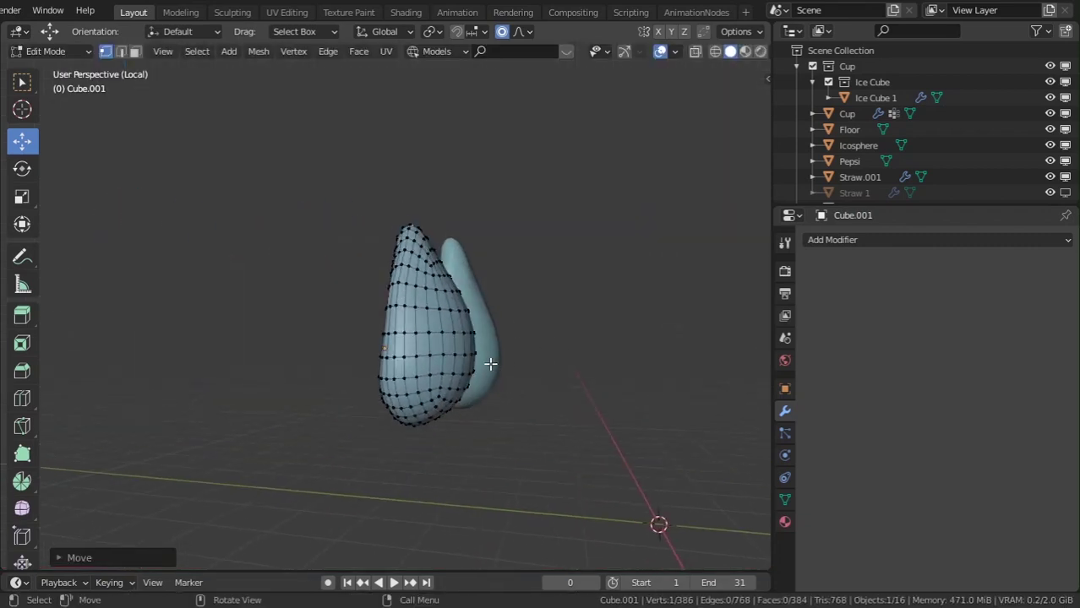
{"action": "key", "text": "g"}
{"action": "left_click", "coordinate": [489, 348]}
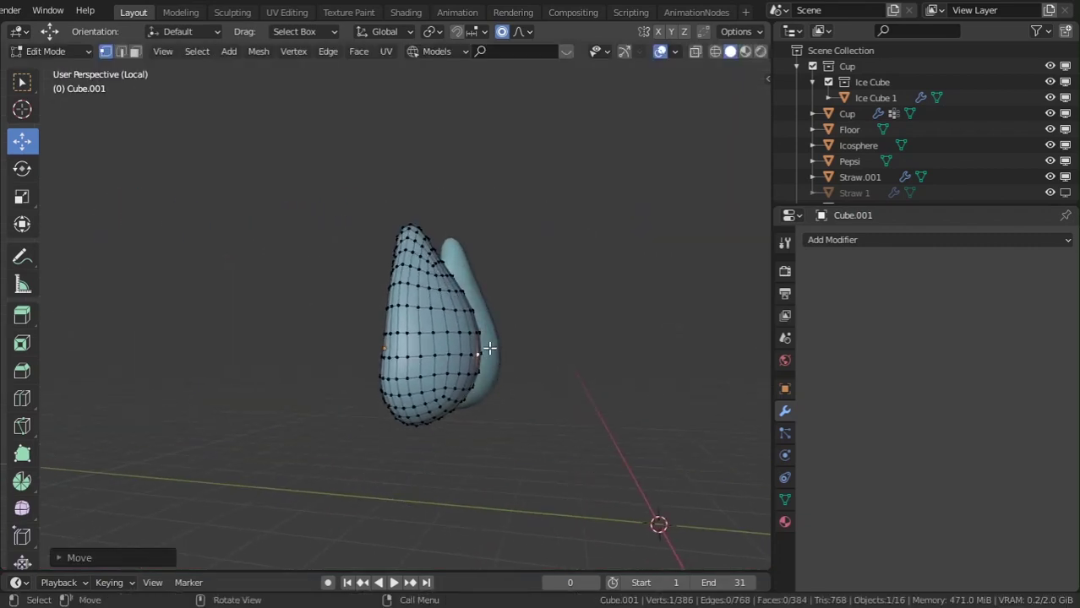
{"action": "key", "text": "g"}
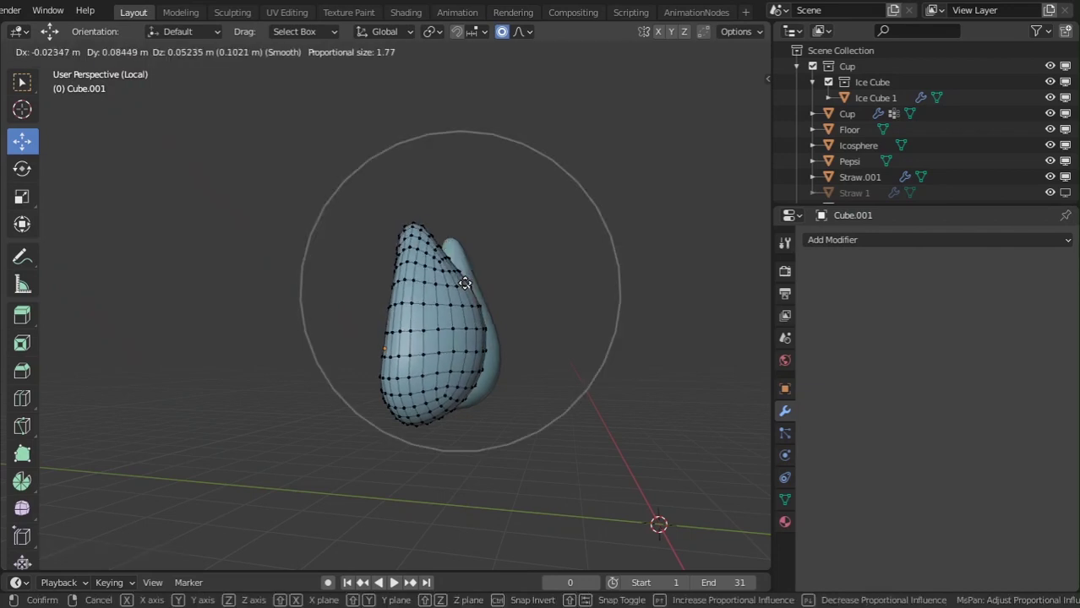
{"action": "left_click", "coordinate": [487, 348]}
Extend the copy's bottom downward, push its lower positive-Y side inward about 0.1 m and return to Object Mode.
{"action": "key", "text": "g"}
{"action": "left_click", "coordinate": [468, 428]}
{"action": "key", "text": "g"}
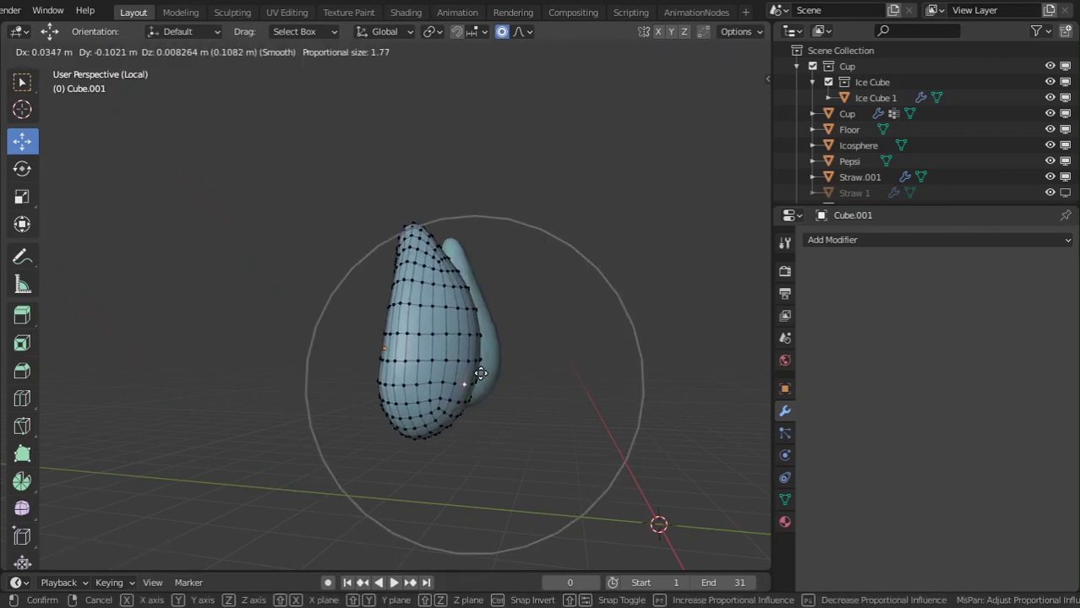
{"action": "left_click", "coordinate": [471, 380]}
{"action": "key", "text": "Tab"}
Leave Local View to show the full scene and bring the cup into close view.
{"action": "middle_click_drag", "start_coordinate": [540, 384], "coordinate": [521, 424]}
{"action": "scroll", "coordinate": [333, 393], "scroll_direction": "down", "scroll_amount": 5}
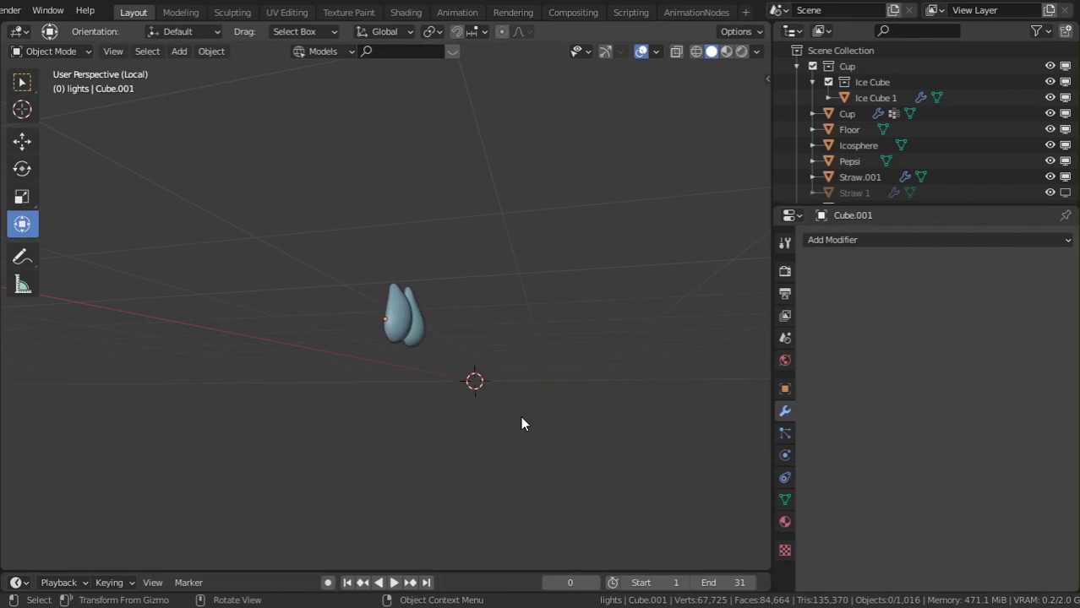
{"action": "middle_click_drag", "start_coordinate": [413, 376], "coordinate": [332, 380]}
{"action": "scroll", "coordinate": [332, 374], "scroll_direction": "down", "scroll_amount": 1}
{"action": "key", "text": "KP_Divide"}
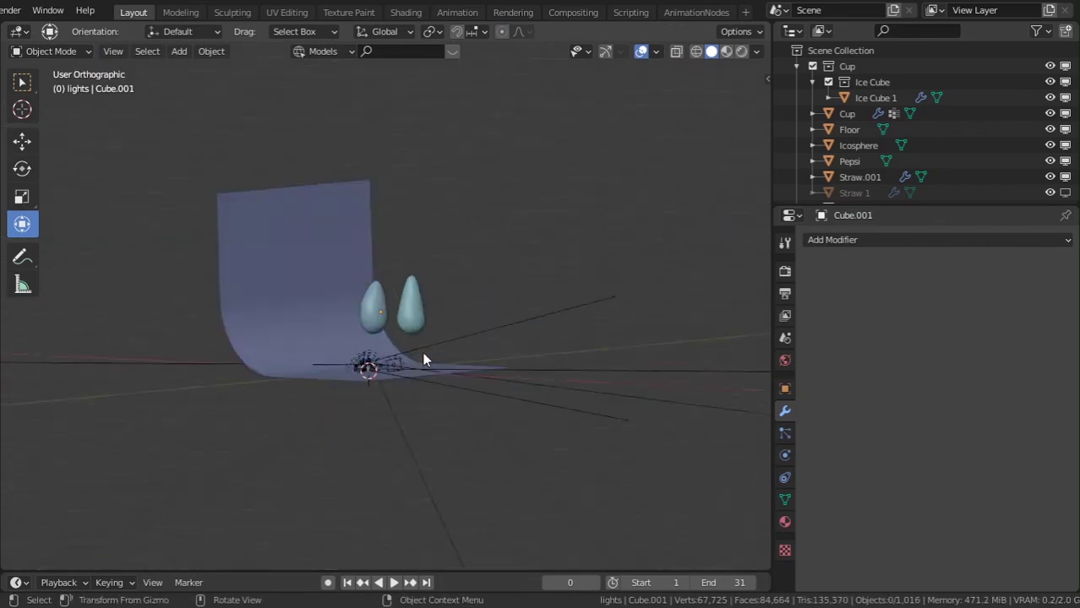
{"action": "middle_click_drag", "start_coordinate": [424, 364], "coordinate": [311, 287]}
{"action": "middle_click_drag", "start_coordinate": [476, 279], "coordinate": [319, 292], "text": "shift"}
{"action": "scroll", "coordinate": [466, 291], "scroll_direction": "up", "scroll_amount": 4}
Add a new particle system to the cup and set its type to Hair.
{"action": "left_click", "coordinate": [212, 237]}
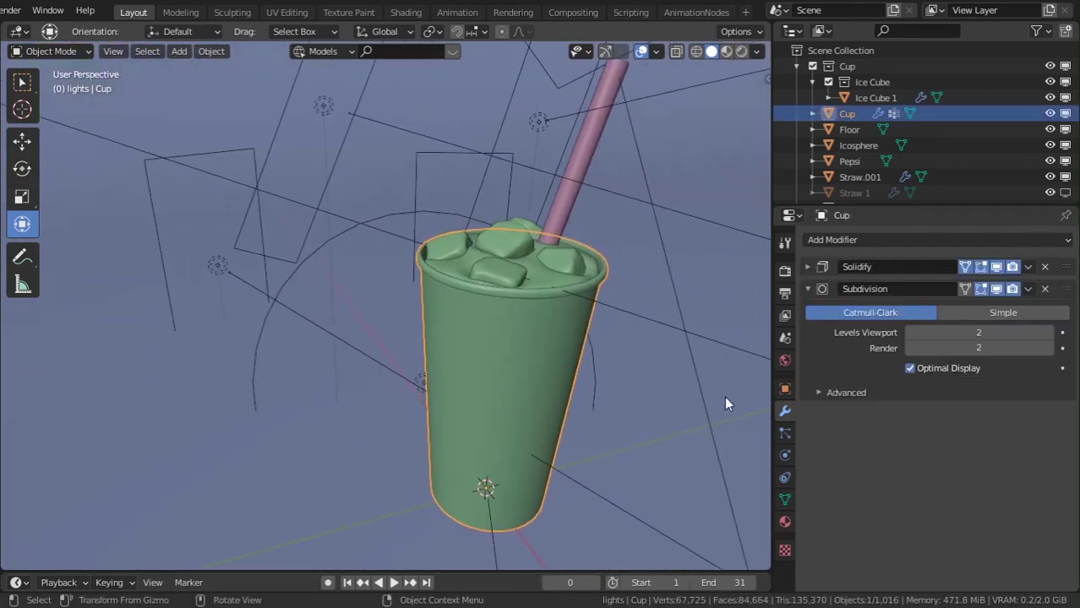
{"action": "left_click", "coordinate": [785, 434]}
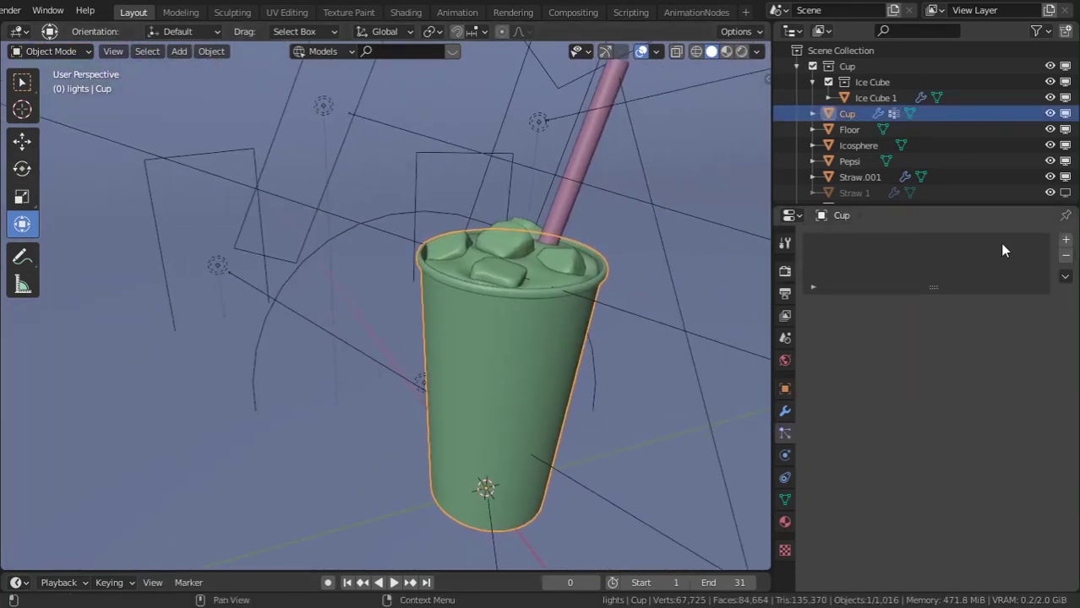
{"action": "left_click", "coordinate": [1065, 242]}
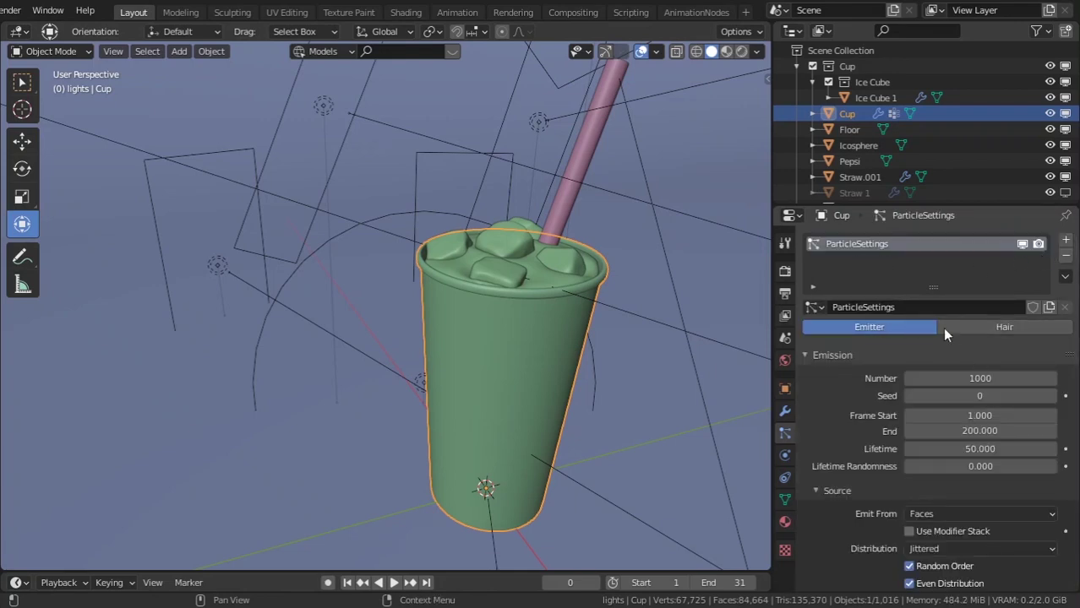
{"action": "scroll", "coordinate": [918, 423], "scroll_direction": "down", "scroll_amount": 9}
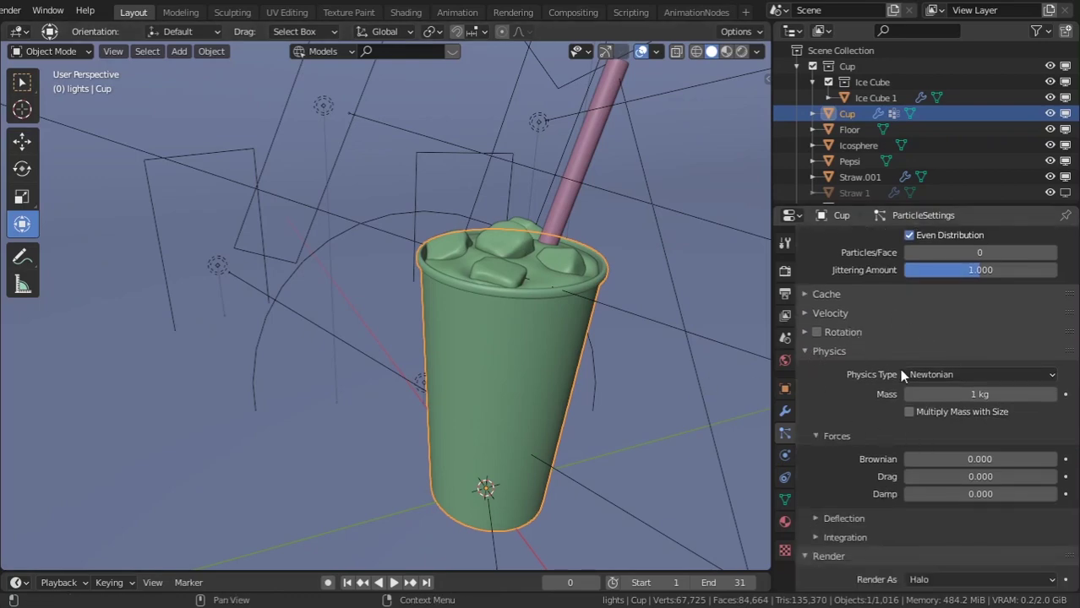
{"action": "scroll", "coordinate": [901, 370], "scroll_direction": "up", "scroll_amount": 8}
{"action": "left_click", "coordinate": [1019, 299]}
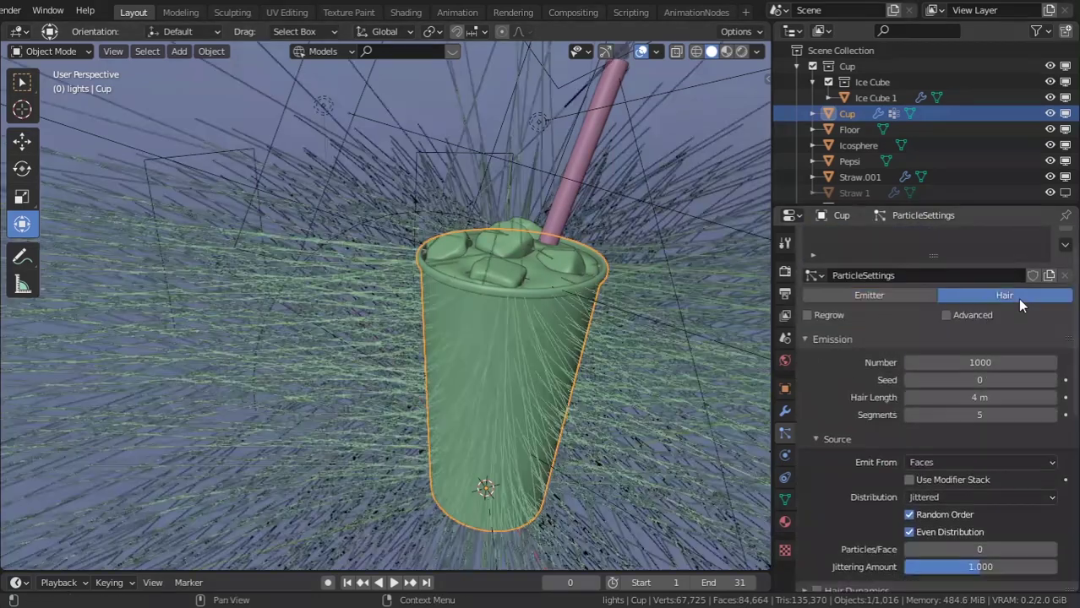
{"action": "scroll", "coordinate": [582, 380], "scroll_direction": "down", "scroll_amount": 3}
Show the cup's Drop vertex group and switch the cup to Weight Paint mode.
{"action": "middle_click_drag", "start_coordinate": [583, 380], "coordinate": [402, 452]}
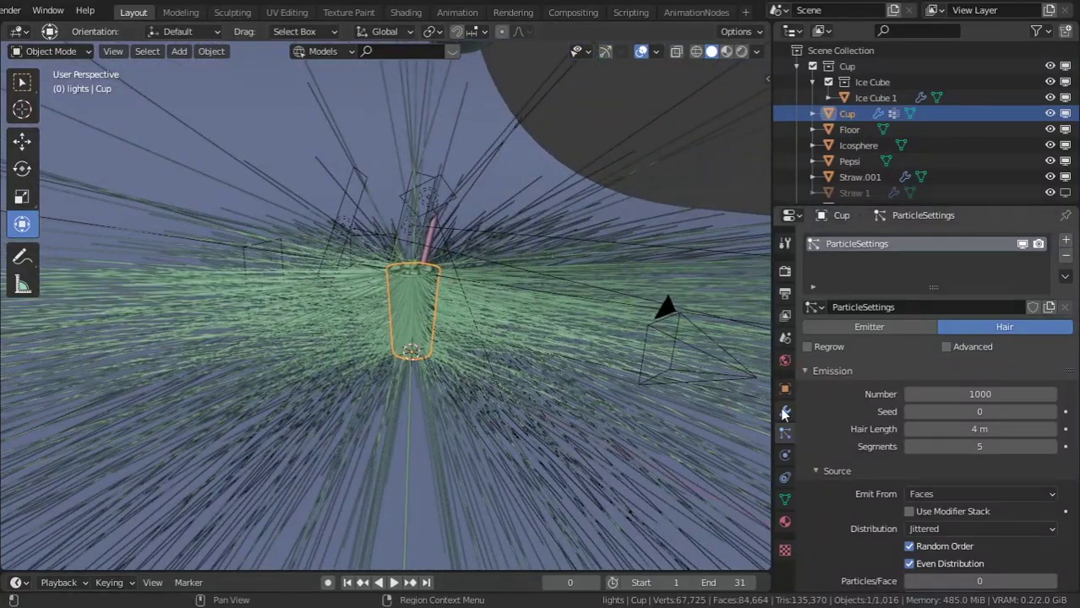
{"action": "left_click", "coordinate": [784, 500]}
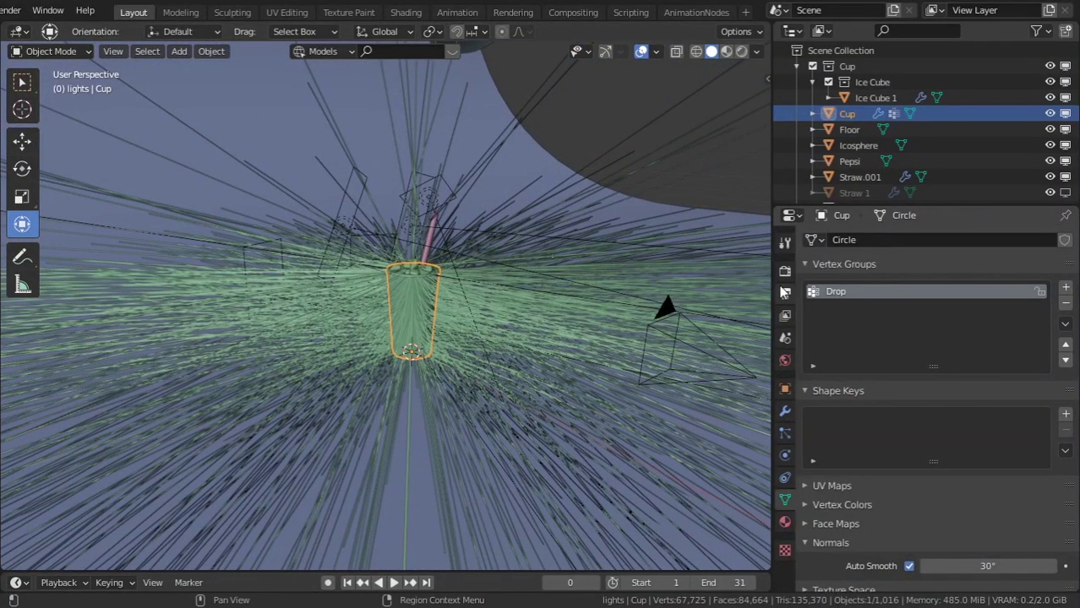
{"action": "left_click", "coordinate": [53, 51]}
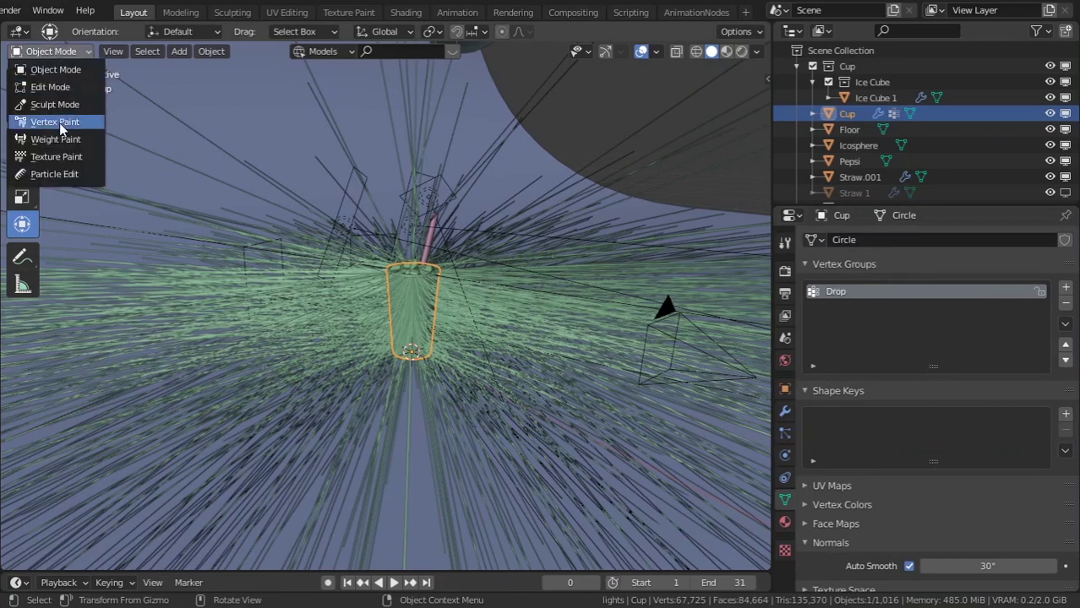
{"action": "left_click", "coordinate": [57, 139]}
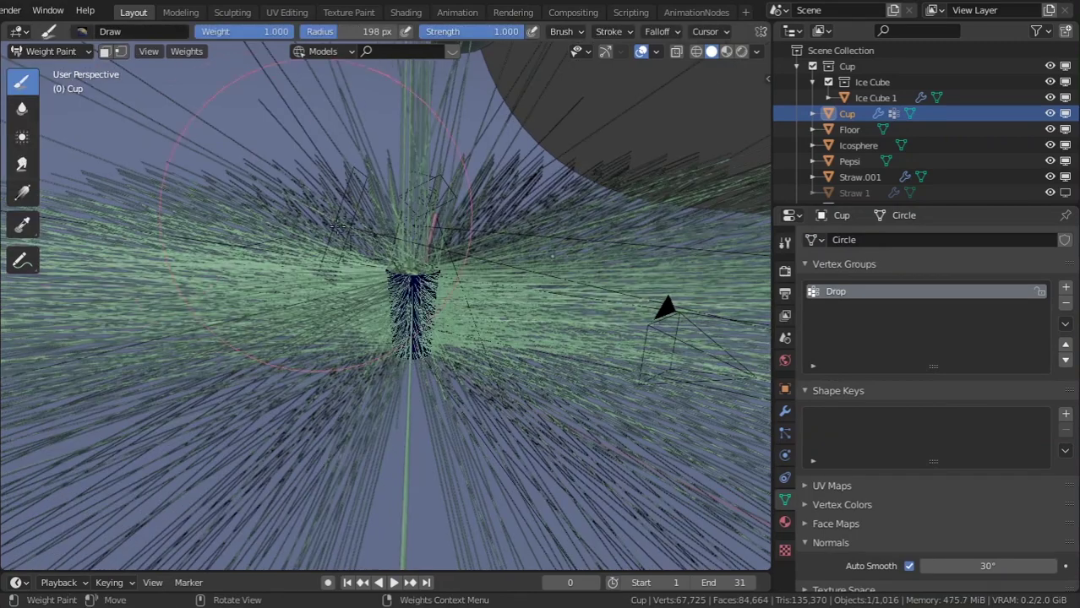
{"action": "scroll", "coordinate": [444, 336], "scroll_direction": "up", "scroll_amount": 4}
{"action": "scroll", "coordinate": [443, 336], "scroll_direction": "down", "scroll_amount": 3}
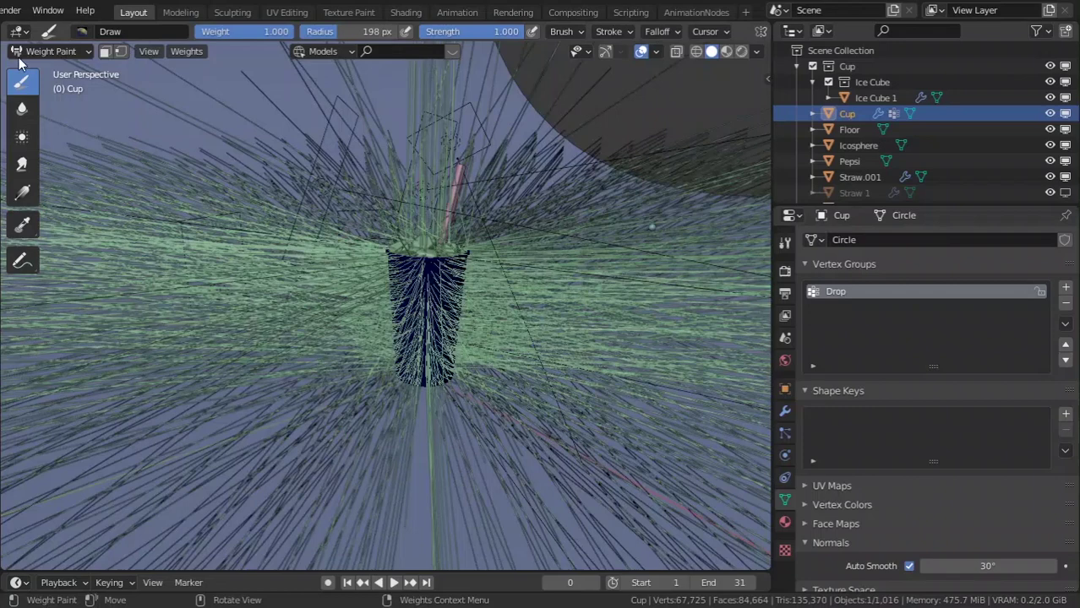
{"action": "left_click", "coordinate": [46, 51]}
{"action": "left_click", "coordinate": [46, 49]}
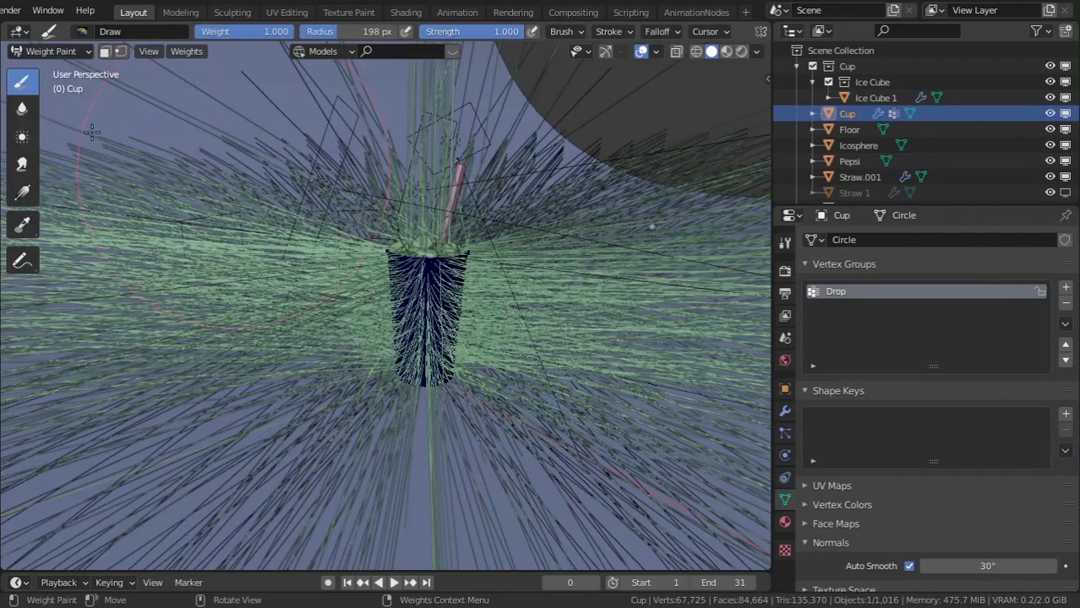
Return the cup to Object Mode and show it in front view with the viewport gizmos enabled.
{"action": "left_click", "coordinate": [47, 50]}
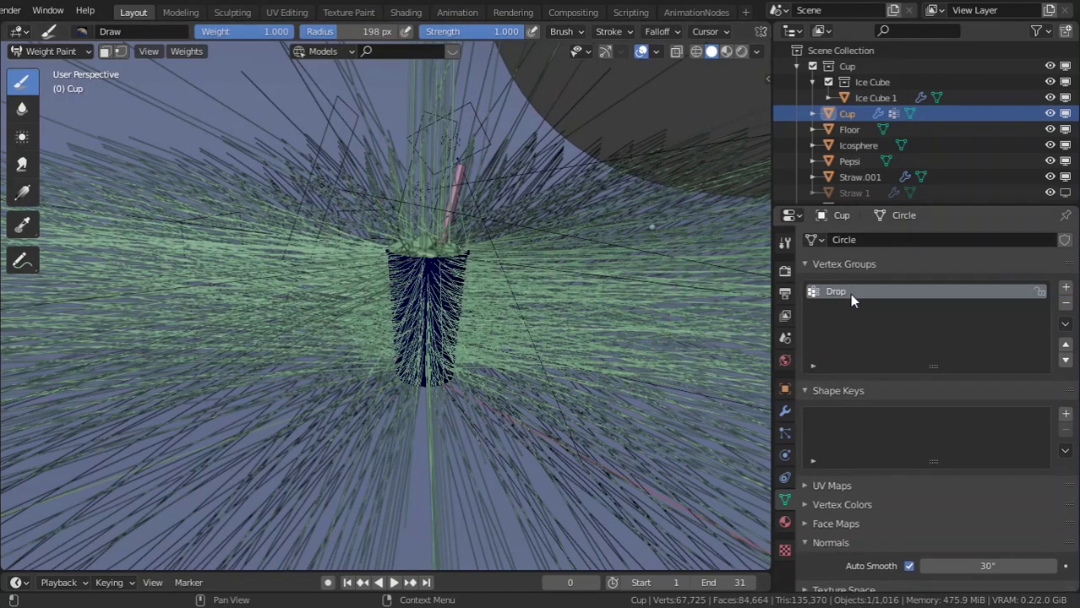
{"action": "left_click", "coordinate": [49, 50]}
{"action": "left_click", "coordinate": [55, 145]}
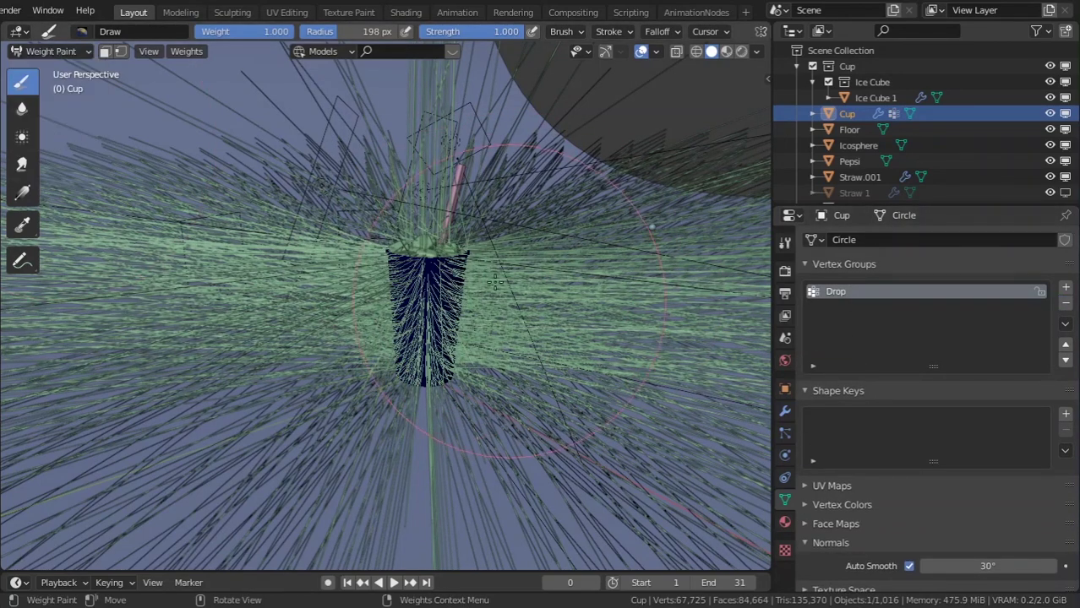
{"action": "scroll", "coordinate": [431, 292], "scroll_direction": "up", "scroll_amount": 8}
{"action": "left_click", "coordinate": [36, 52]}
{"action": "left_click", "coordinate": [44, 70]}
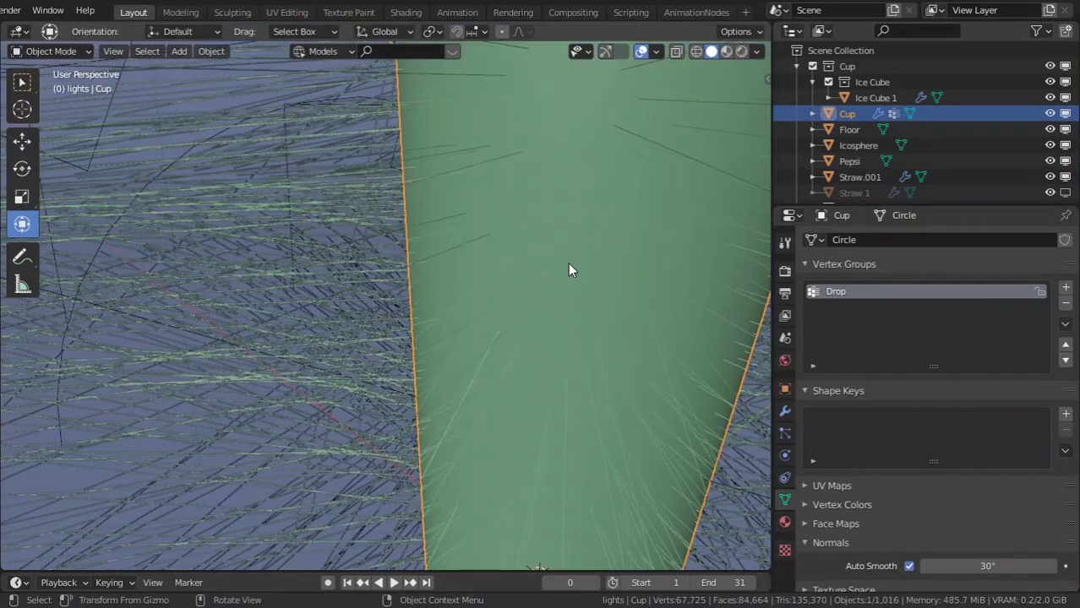
{"action": "scroll", "coordinate": [571, 267], "scroll_direction": "down", "scroll_amount": 8}
{"action": "key", "text": "KP_1"}
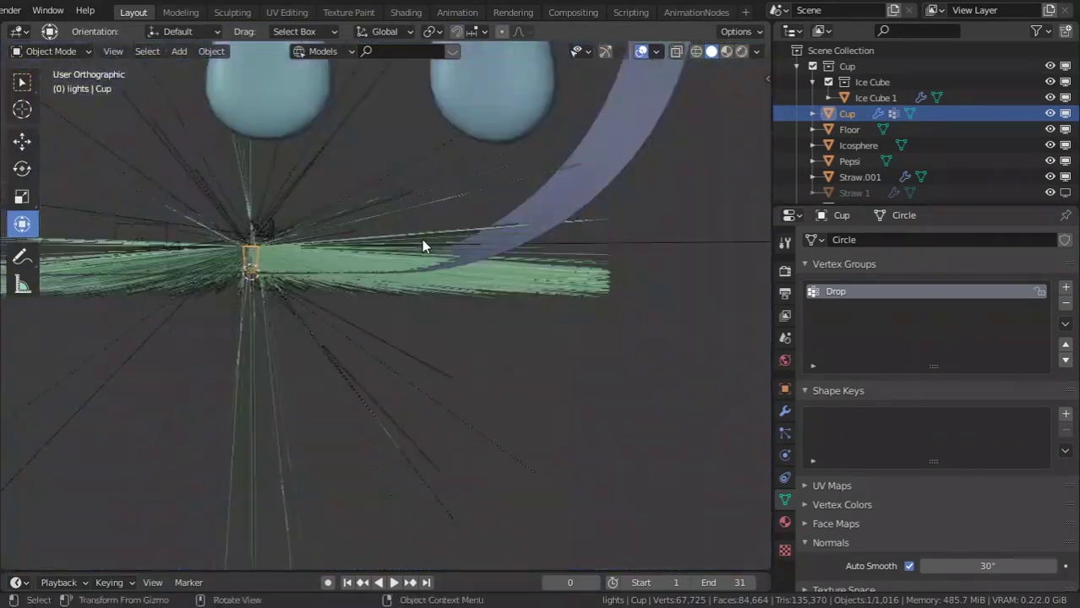
{"action": "left_click", "coordinate": [609, 52]}
{"action": "scroll", "coordinate": [322, 231], "scroll_direction": "up", "scroll_amount": 4}
{"action": "middle_click_drag", "start_coordinate": [284, 321], "coordinate": [600, 401], "text": "shift"}
{"action": "scroll", "coordinate": [525, 363], "scroll_direction": "up", "scroll_amount": 10}
Hide the cup's hair particle system in the viewport and bring the bare cup into close view.
{"action": "left_click", "coordinate": [784, 433]}
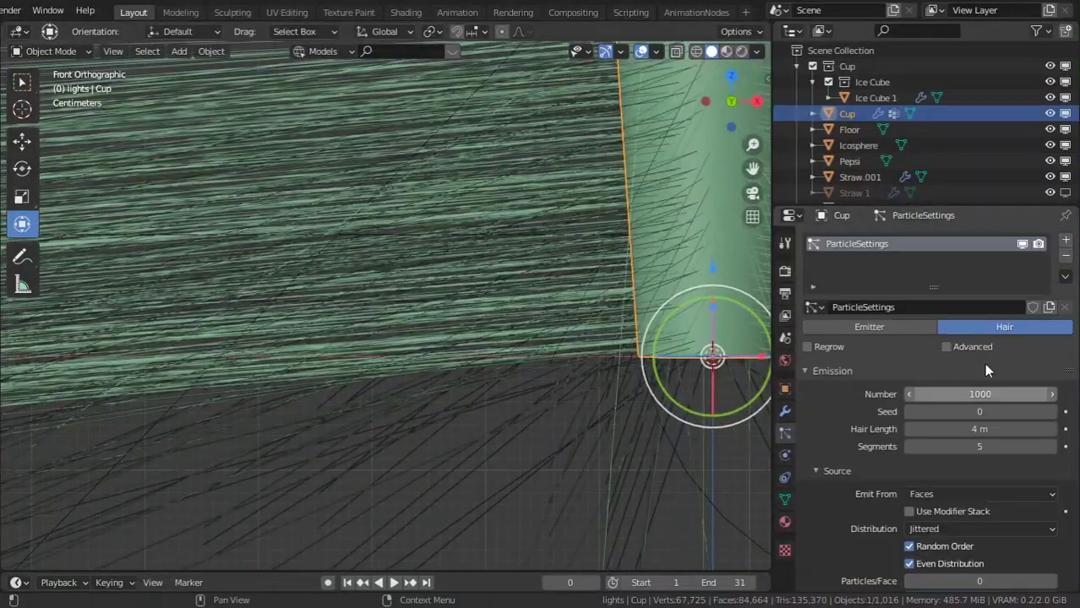
{"action": "left_click", "coordinate": [1024, 244]}
{"action": "middle_click_drag", "start_coordinate": [681, 298], "coordinate": [266, 440], "text": "shift"}
{"action": "scroll", "coordinate": [482, 422], "scroll_direction": "up", "scroll_amount": 2}
{"action": "scroll", "coordinate": [240, 286], "scroll_direction": "up", "scroll_amount": 2}
{"action": "scroll", "coordinate": [415, 366], "scroll_direction": "down", "scroll_amount": 2, "text": "shift"}
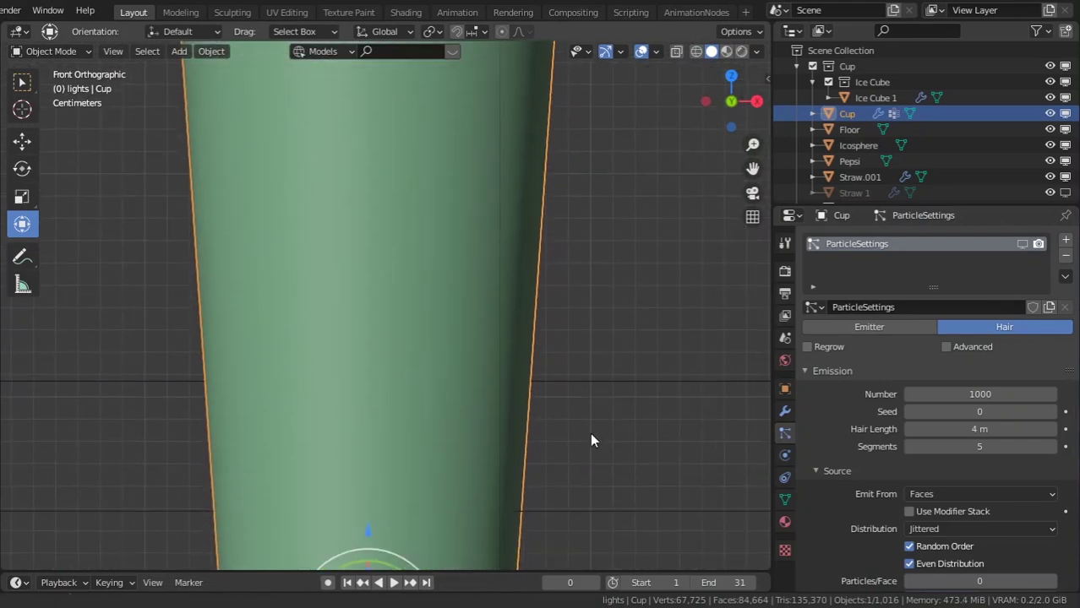
Show the cup's Drop vertex group and switch the cup back to Weight Paint mode.
{"action": "left_click", "coordinate": [784, 499]}
{"action": "key", "text": "Tab"}
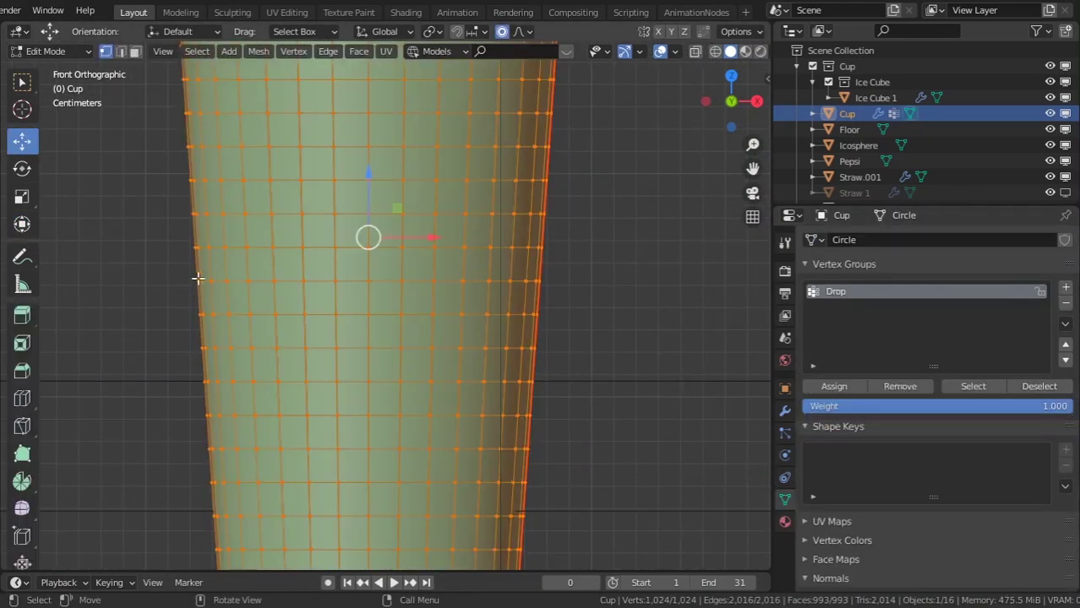
{"action": "left_click", "coordinate": [45, 51]}
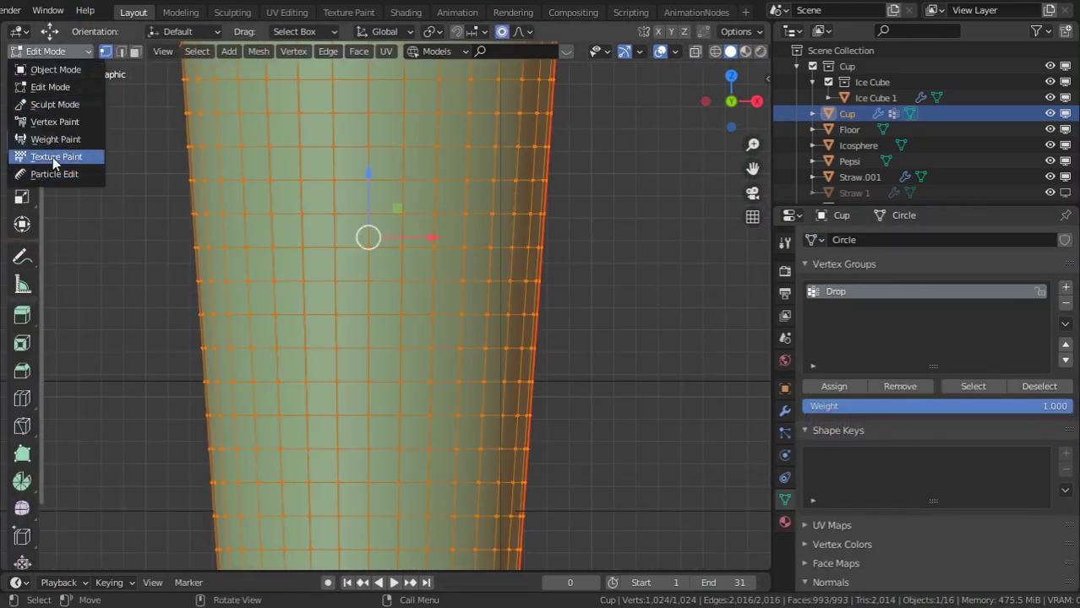
{"action": "left_click", "coordinate": [55, 138]}
Try painting weight 1.000 around the middle of the cup's wall with a 133 px brush.
{"action": "scroll", "coordinate": [507, 270], "scroll_direction": "down", "scroll_amount": 5}
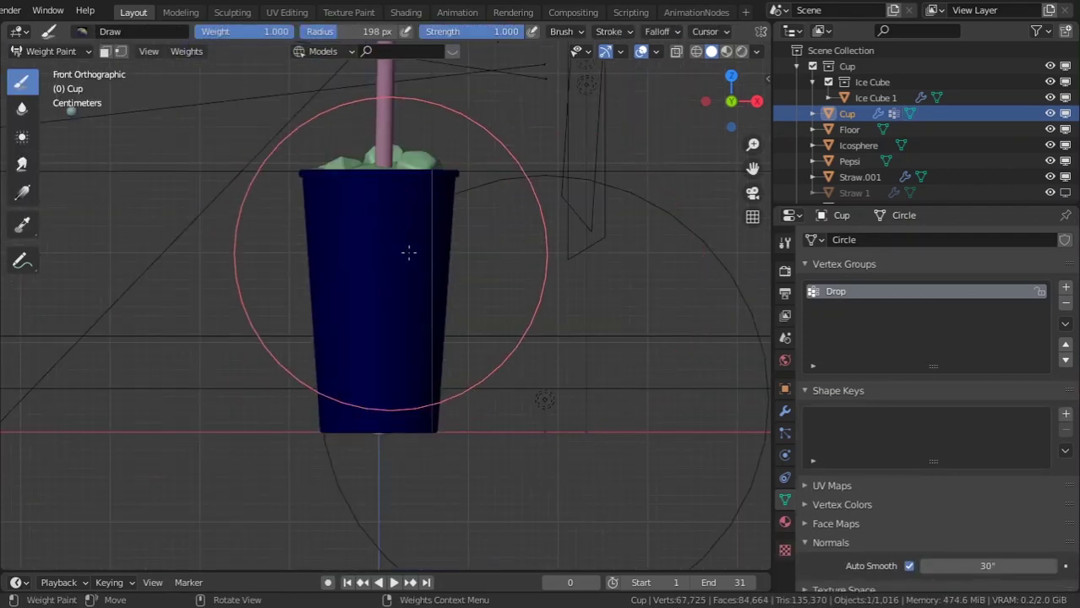
{"action": "scroll", "coordinate": [439, 368], "scroll_direction": "up", "scroll_amount": 3}
{"action": "key", "text": "f"}
{"action": "left_click", "coordinate": [396, 355]}
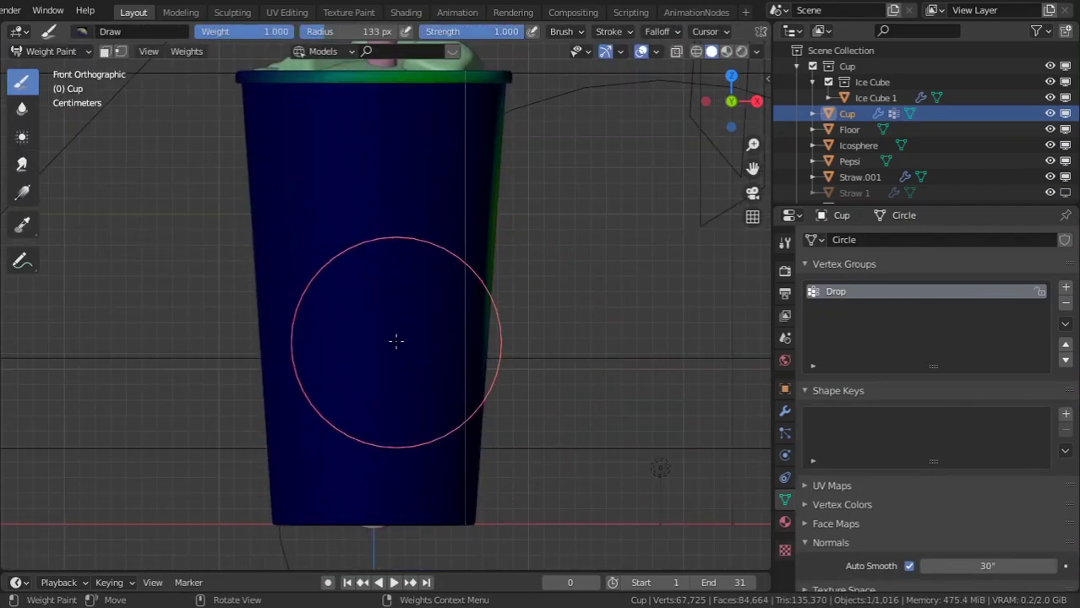
{"action": "mouse_move", "coordinate": [440, 225]}
{"action": "left_mouse_down"}
{"action": "mouse_move", "coordinate": [486, 209]}
{"action": "mouse_move", "coordinate": [265, 266]}
{"action": "left_mouse_up"}
{"action": "scroll", "coordinate": [531, 313], "scroll_direction": "down", "scroll_amount": 3}
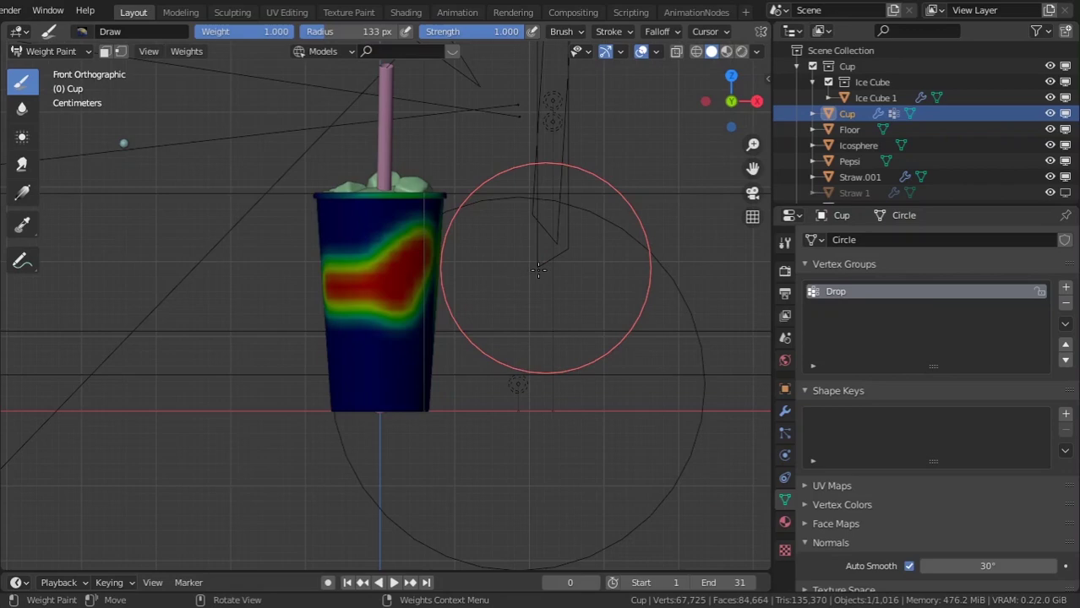
{"action": "middle_click_drag", "start_coordinate": [530, 313], "coordinate": [429, 306]}
{"action": "scroll", "coordinate": [591, 275], "scroll_direction": "down", "scroll_amount": 4}
{"action": "middle_click_drag", "start_coordinate": [606, 282], "coordinate": [432, 322], "text": "shift"}
{"action": "scroll", "coordinate": [432, 324], "scroll_direction": "up", "scroll_amount": 6}
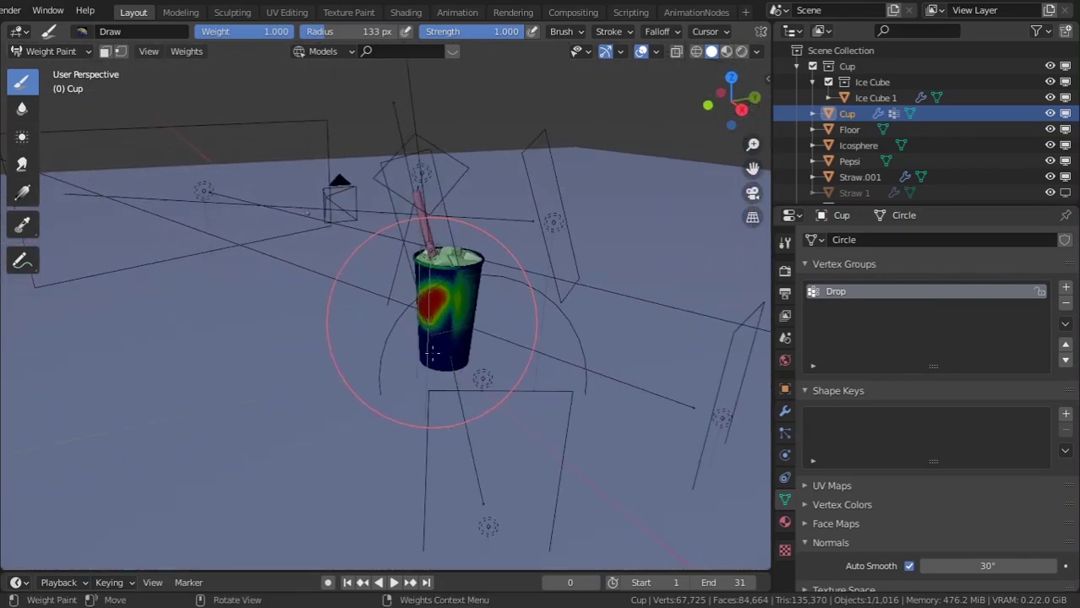
{"action": "middle_click_drag", "start_coordinate": [490, 297], "coordinate": [395, 323], "text": "shift"}
{"action": "scroll", "coordinate": [384, 338], "scroll_direction": "up", "scroll_amount": 2}
{"action": "mouse_move", "coordinate": [364, 317]}
{"action": "left_mouse_down"}
{"action": "mouse_move", "coordinate": [537, 339]}
{"action": "mouse_move", "coordinate": [514, 294]}
{"action": "left_mouse_up"}
{"action": "middle_click_drag", "start_coordinate": [507, 292], "coordinate": [706, 289]}
{"action": "scroll", "coordinate": [254, 359], "scroll_direction": "down", "scroll_amount": 5}
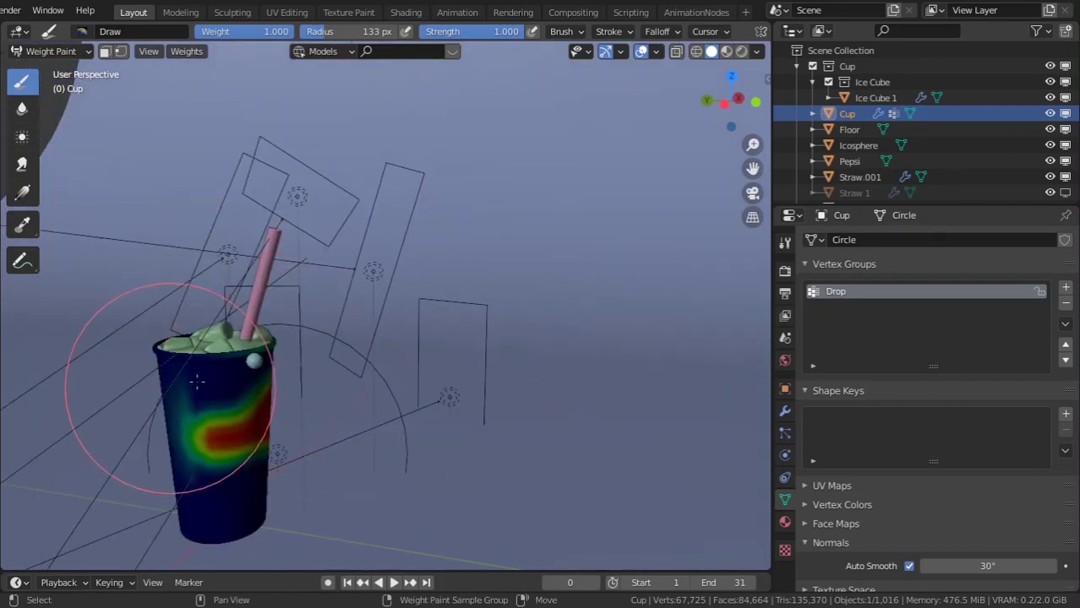
{"action": "middle_click_drag", "start_coordinate": [196, 381], "coordinate": [456, 336], "text": "shift"}
{"action": "scroll", "coordinate": [460, 372], "scroll_direction": "up", "scroll_amount": 5}
{"action": "left_click_drag", "start_coordinate": [532, 454], "coordinate": [545, 447]}
Undo the weight strokes and the brush radius change, and return to a front view of the cup.
{"action": "scroll", "coordinate": [549, 439], "scroll_direction": "down", "scroll_amount": 5}
{"action": "key", "text": "ctrl+z"}
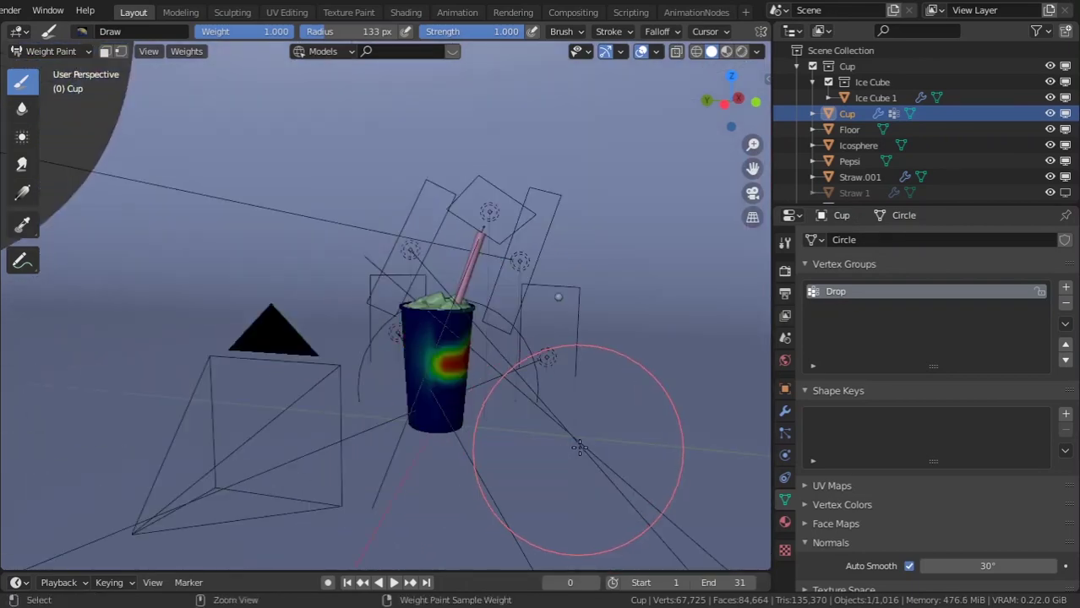
{"action": "key", "text": "ctrl+z"}
{"action": "key", "text": "ctrl+z"}
{"action": "key", "text": "ctrl+z"}
{"action": "mouse_move", "coordinate": [405, 355]}
{"action": "middle_mouse_down"}
{"action": "mouse_move", "coordinate": [254, 368]}
{"action": "mouse_move", "coordinate": [339, 357]}
{"action": "middle_mouse_up"}
{"action": "scroll", "coordinate": [363, 370], "scroll_direction": "up", "scroll_amount": 3}
{"action": "scroll", "coordinate": [386, 314], "scroll_direction": "down", "scroll_amount": 2}
{"action": "key", "text": "KP_1"}
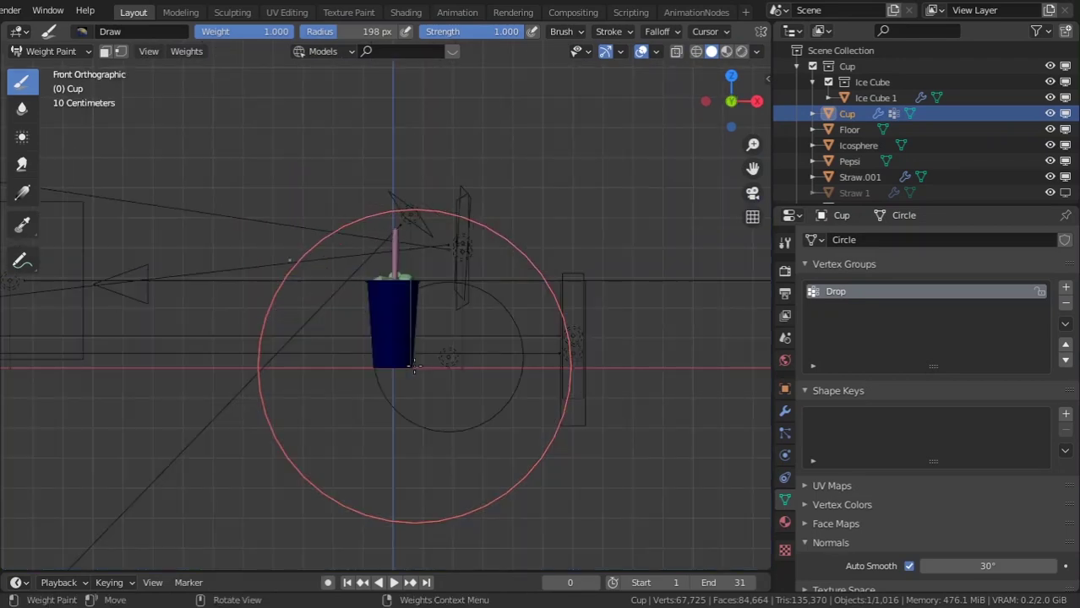
{"action": "scroll", "coordinate": [409, 404], "scroll_direction": "up", "scroll_amount": 4}
Put the cup into Edit Mode with wireframe display.
{"action": "left_click", "coordinate": [32, 51]}
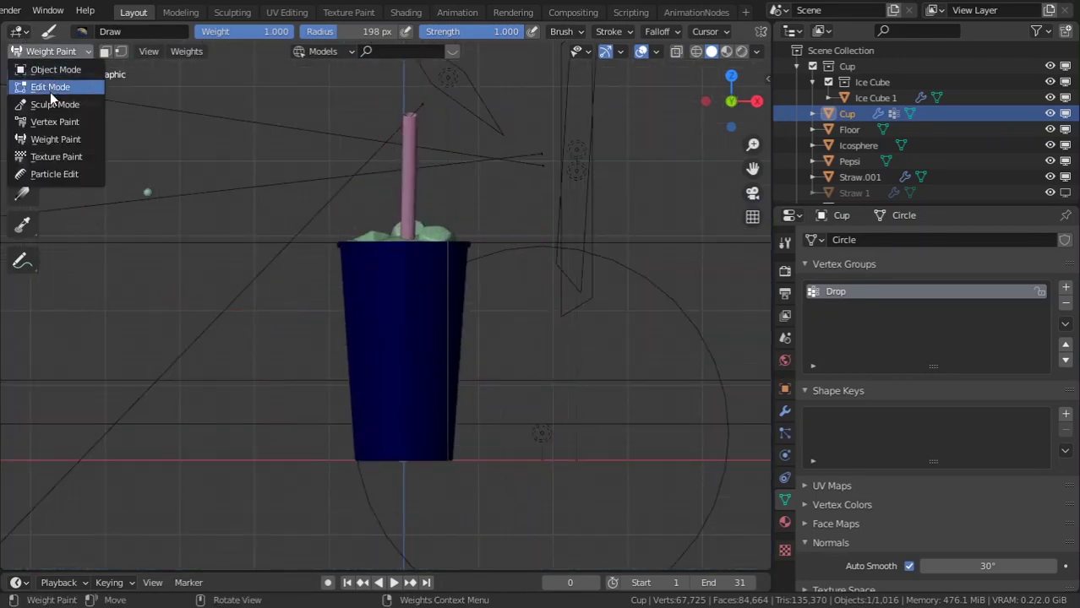
{"action": "left_click", "coordinate": [50, 87]}
{"action": "key", "text": "shift+z"}
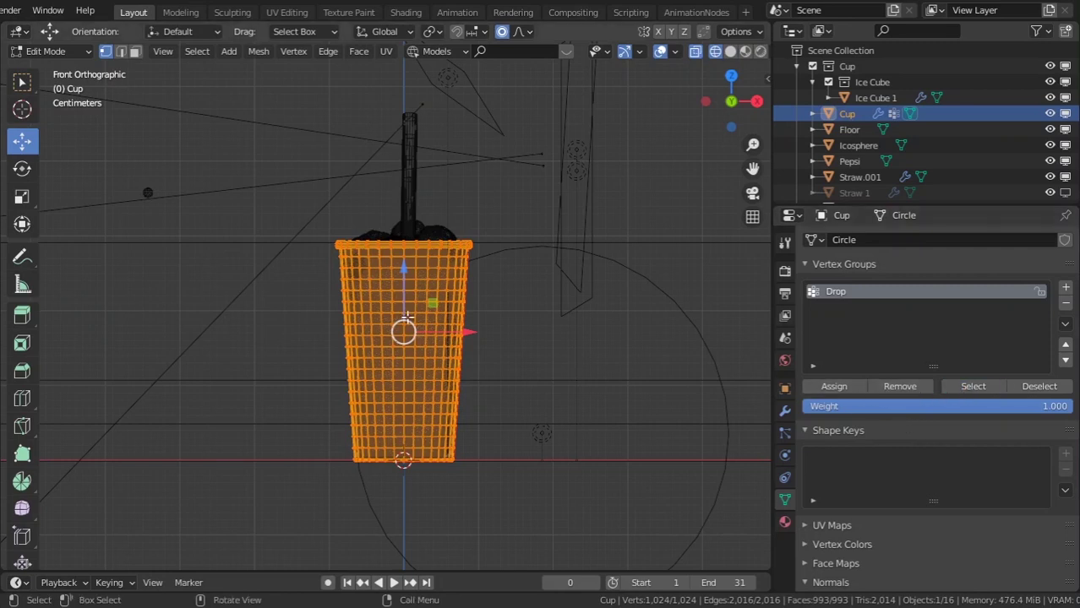
Try selecting the cup's wall below the rim, growing the selection twice and shrinking it once.
{"action": "left_click_drag", "start_coordinate": [262, 247], "coordinate": [617, 566]}
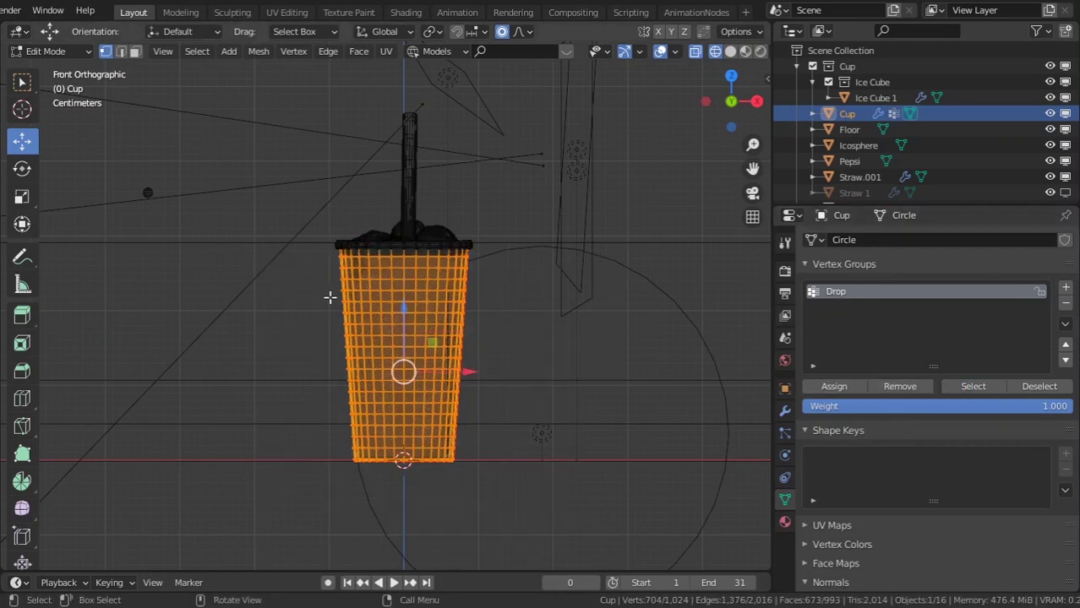
{"action": "key", "text": "ctrl+KP_Add"}
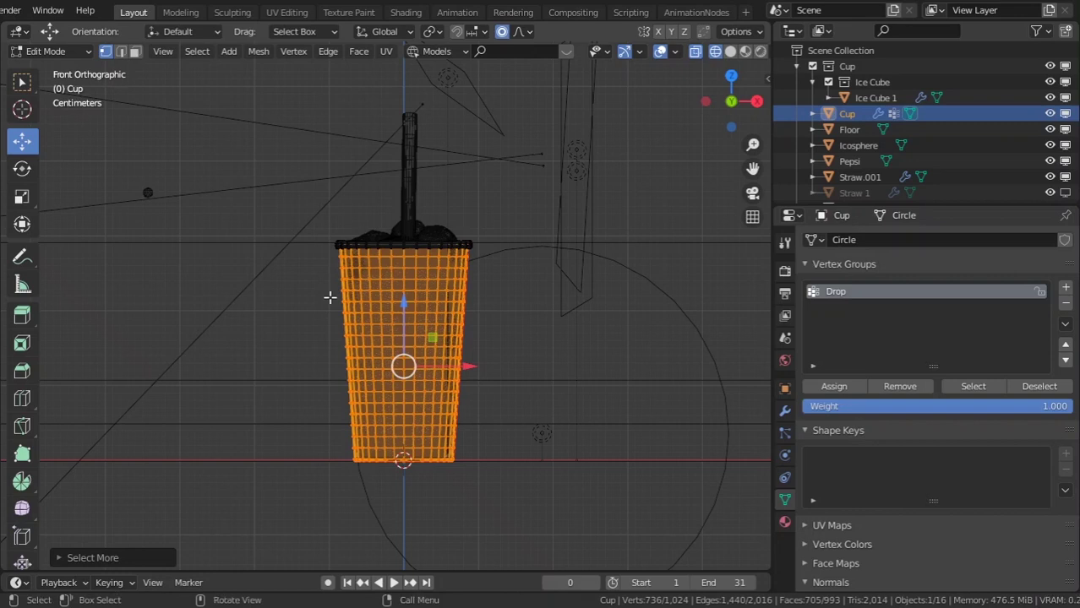
{"action": "key", "text": "ctrl+KP_Add"}
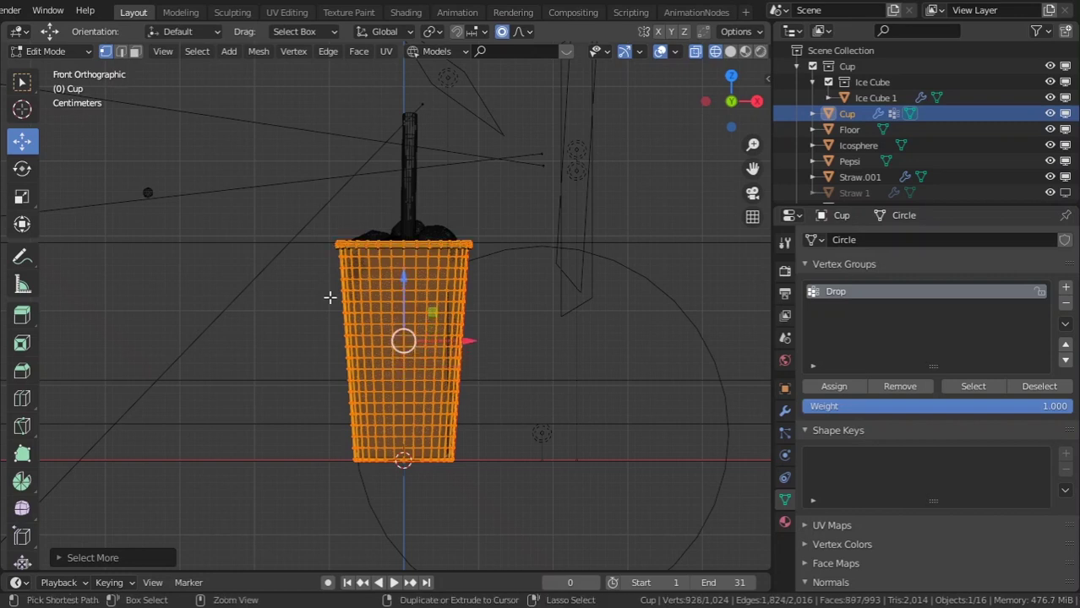
{"action": "key", "text": "ctrl+KP_Subtract"}
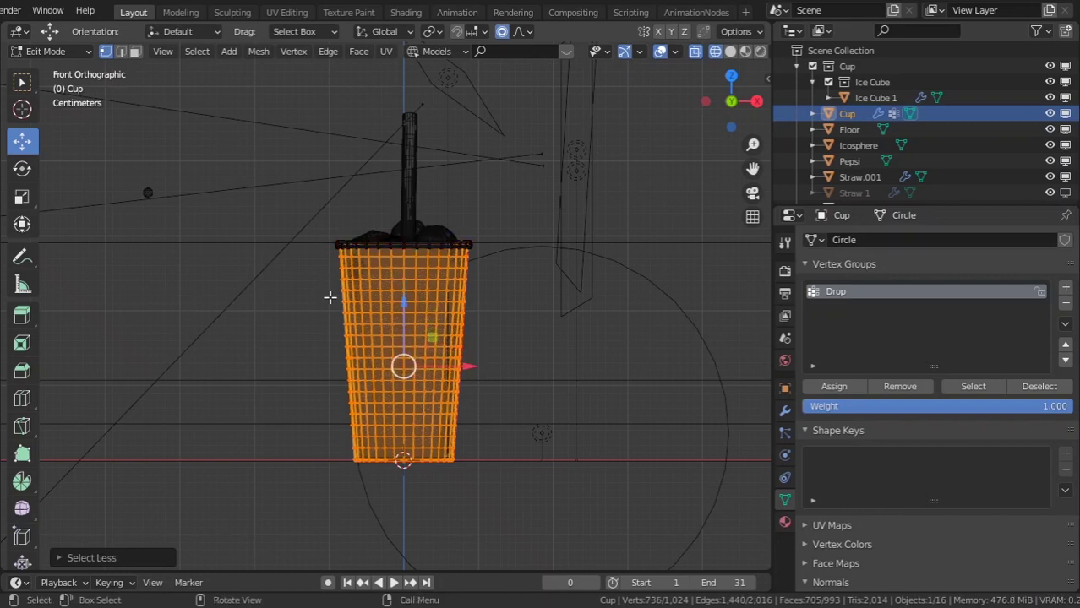
Box-select the cup's wall from the rim down to the edge row just above the base, without shrinking the selection.
{"action": "left_click_drag", "start_coordinate": [309, 242], "coordinate": [535, 460]}
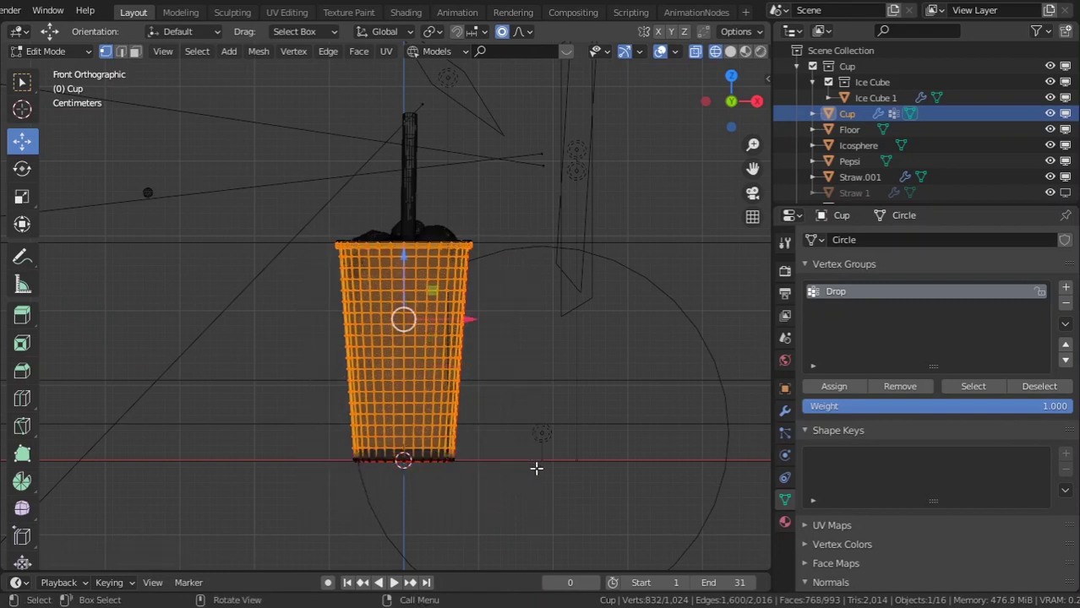
{"action": "key", "text": "ctrl+KP_Subtract"}
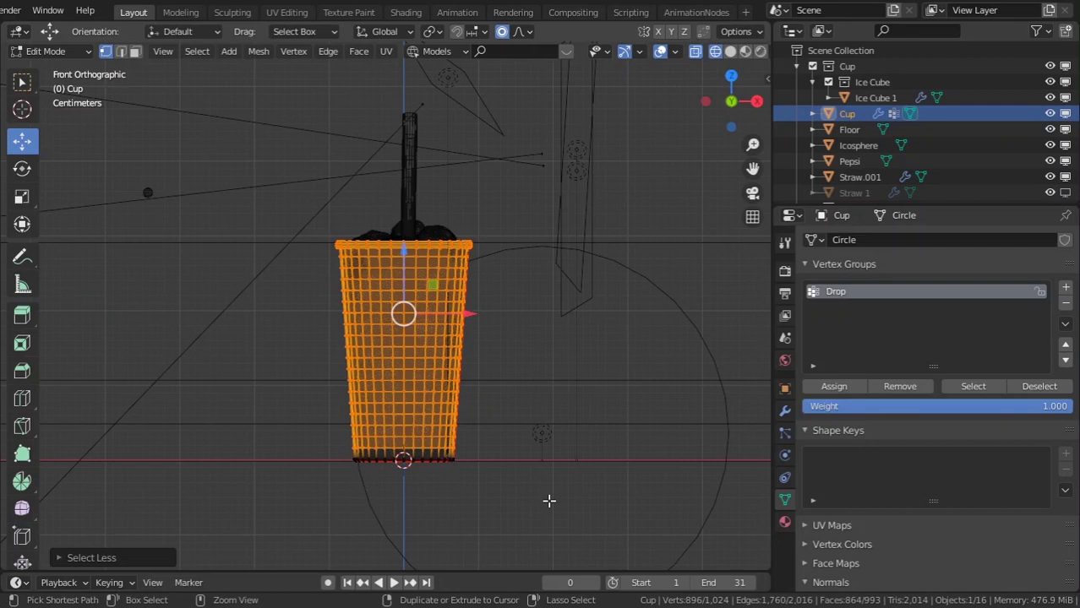
{"action": "key", "text": "ctrl+z"}
Add the wall's lowest edge loop, just above the base's rounded edge, to the selection in vertex mode.
{"action": "scroll", "coordinate": [256, 233], "scroll_direction": "up", "scroll_amount": 2}
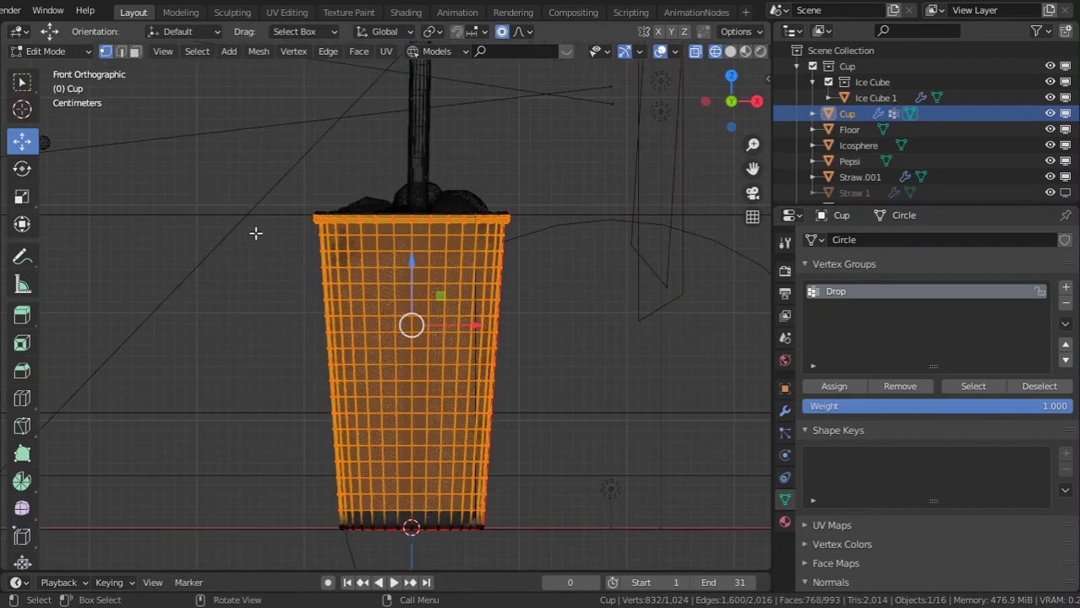
{"action": "scroll", "coordinate": [378, 310], "scroll_direction": "up", "scroll_amount": 7}
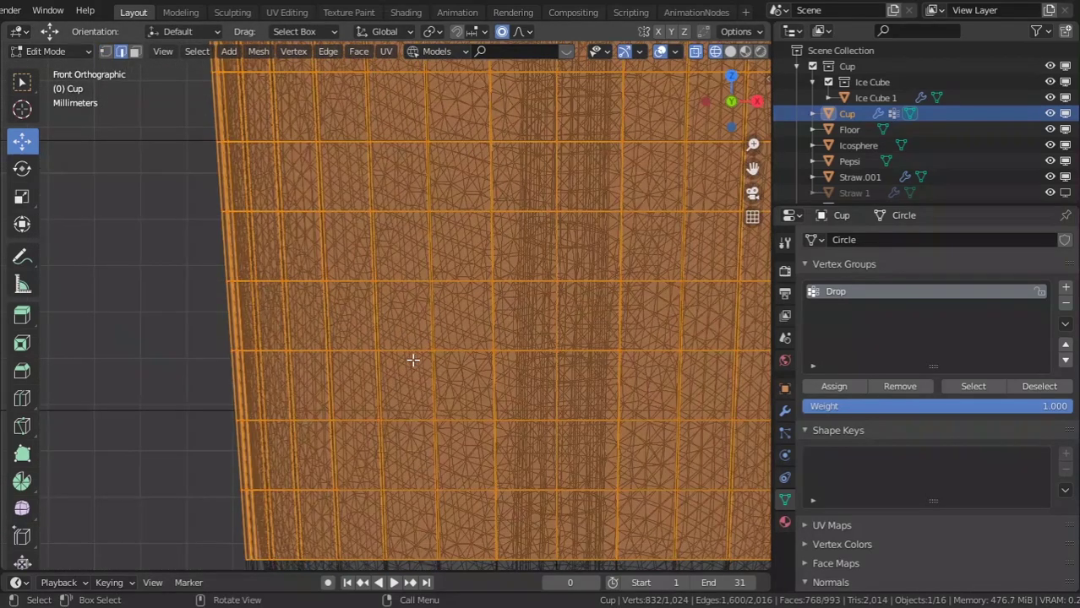
{"action": "middle_click_drag", "start_coordinate": [388, 456], "coordinate": [430, 331], "text": "shift"}
{"action": "scroll", "coordinate": [372, 439], "scroll_direction": "up", "scroll_amount": 2}
{"action": "middle_click_drag", "start_coordinate": [283, 540], "coordinate": [287, 406], "text": "shift"}
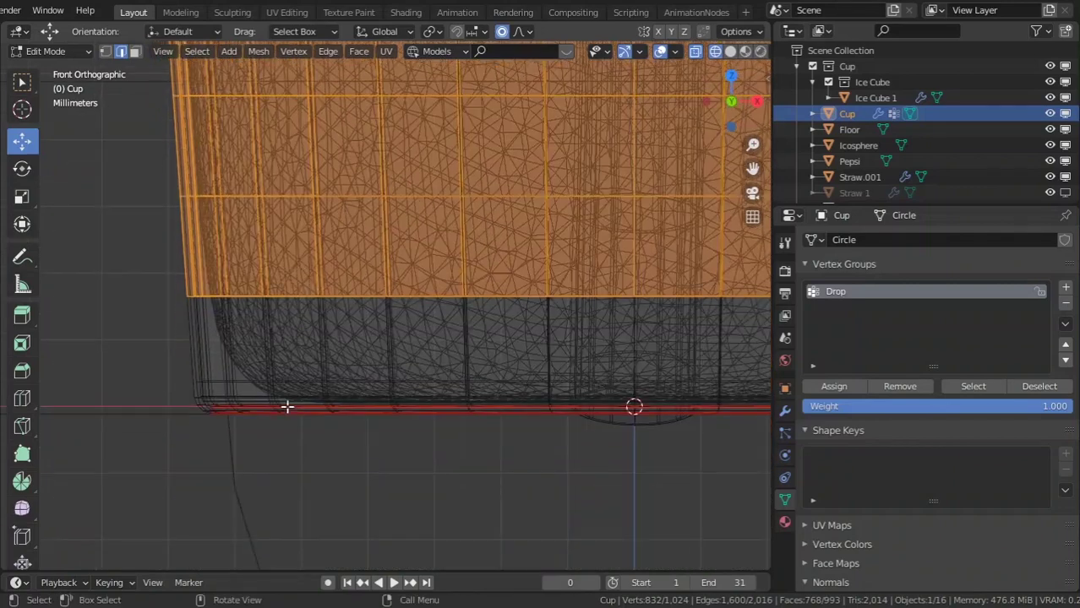
{"action": "left_click", "coordinate": [253, 394], "text": "alt+shift"}
{"action": "scroll", "coordinate": [257, 394], "scroll_direction": "down", "scroll_amount": 1}
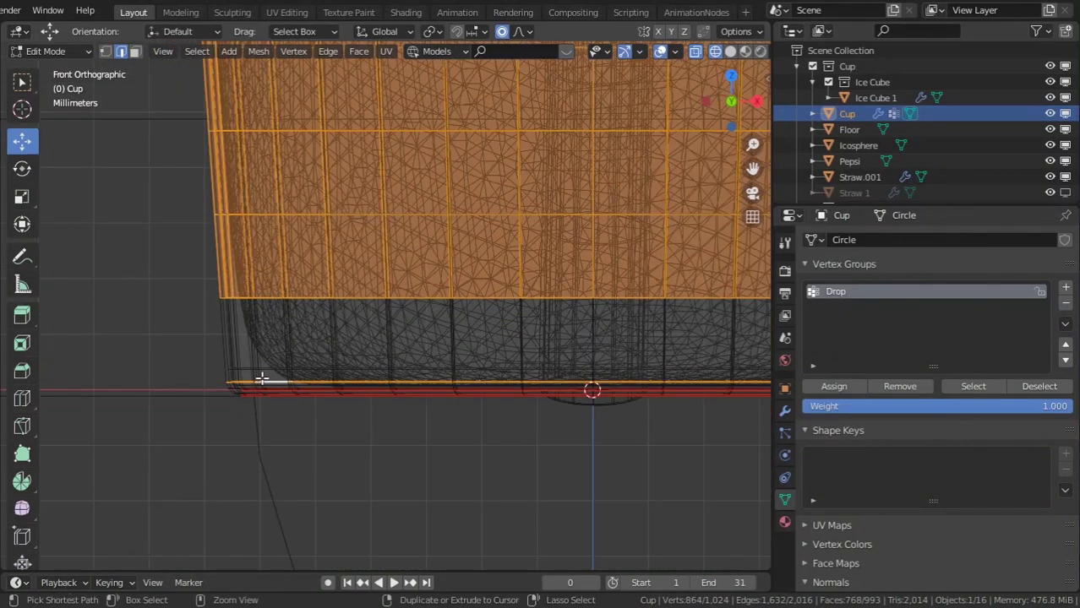
{"action": "left_click", "coordinate": [265, 373], "text": "alt+shift"}
{"action": "left_click", "coordinate": [265, 372], "text": "alt+shift"}
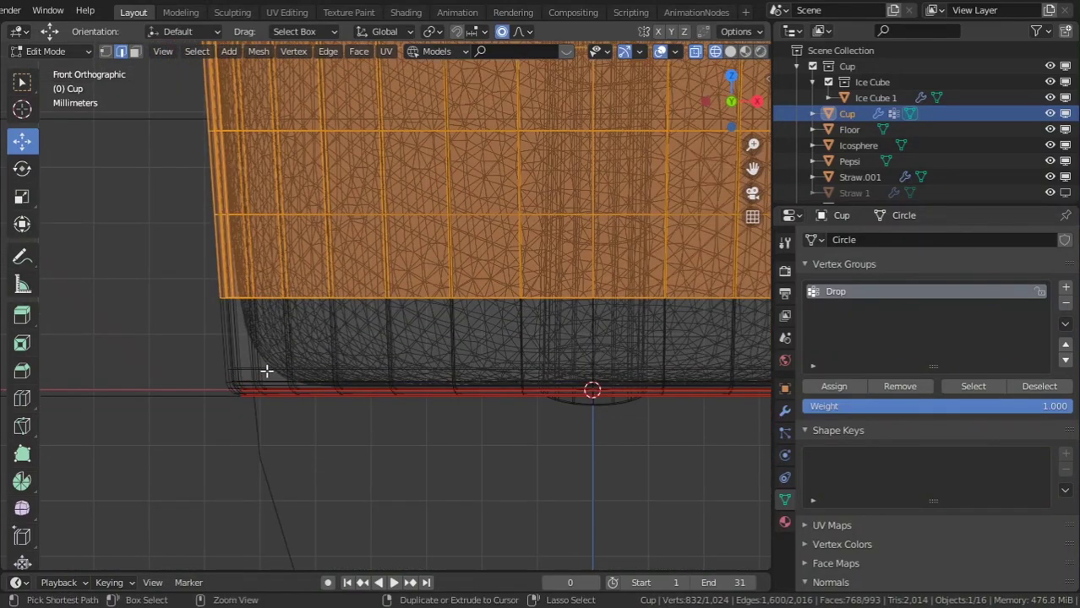
{"action": "key", "text": "1"}
{"action": "left_click", "coordinate": [265, 379], "text": "alt+shift"}
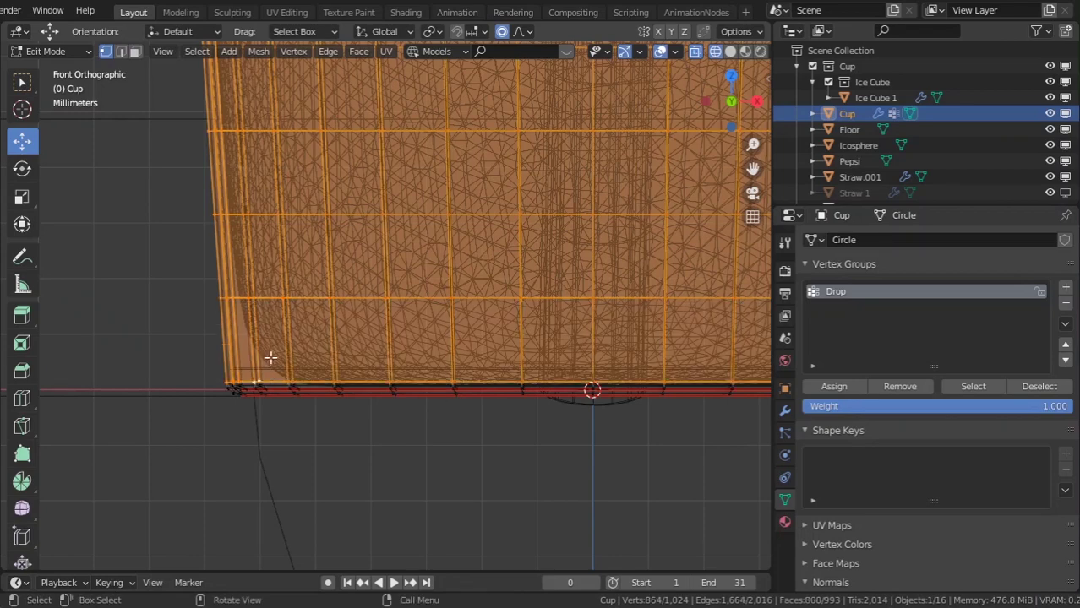
Assign the selected cup vertices to the Drop vertex group with weight 1.000.
{"action": "scroll", "coordinate": [270, 359], "scroll_direction": "down", "scroll_amount": 8}
{"action": "middle_click_drag", "start_coordinate": [323, 284], "coordinate": [498, 273]}
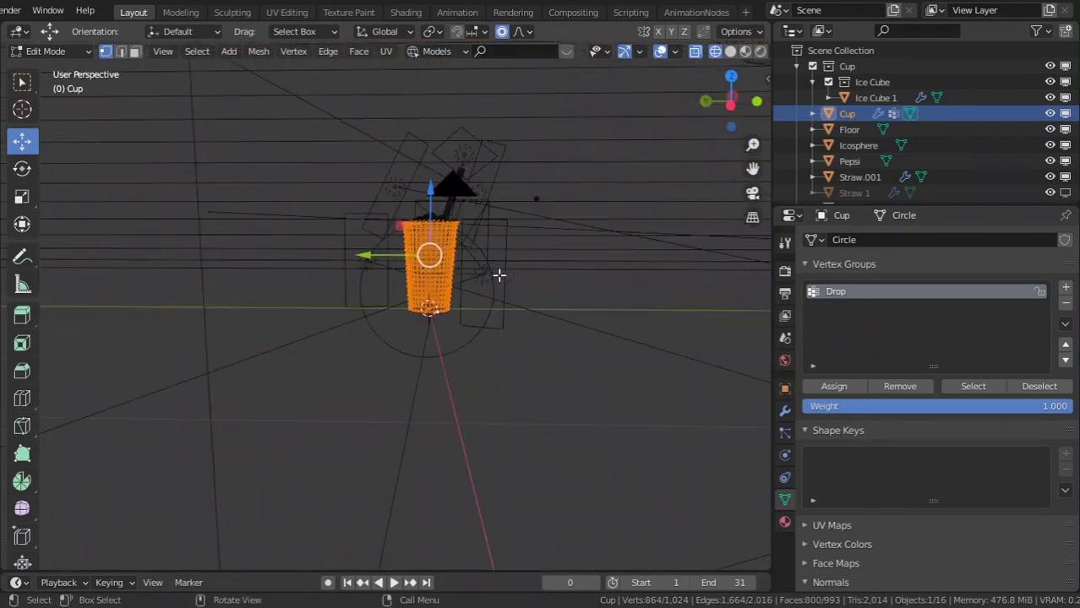
{"action": "left_click", "coordinate": [837, 386]}
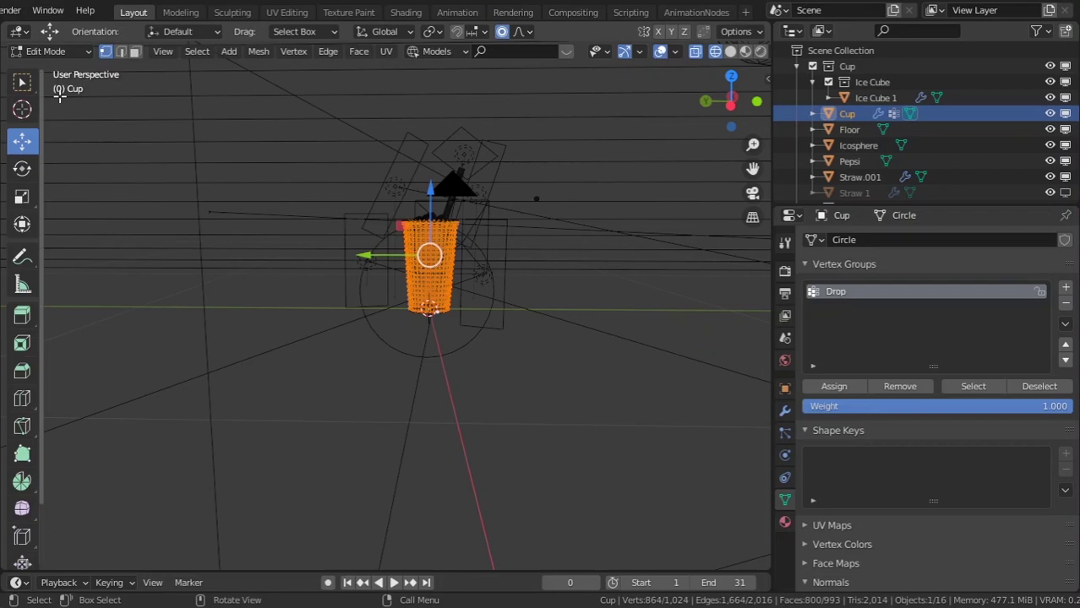
Switch the cup to Weight Paint mode with solid shading and inspect the Drop weights on its wall and rim.
{"action": "left_click", "coordinate": [67, 51]}
{"action": "left_click", "coordinate": [66, 145]}
{"action": "scroll", "coordinate": [547, 265], "scroll_direction": "up", "scroll_amount": 4}
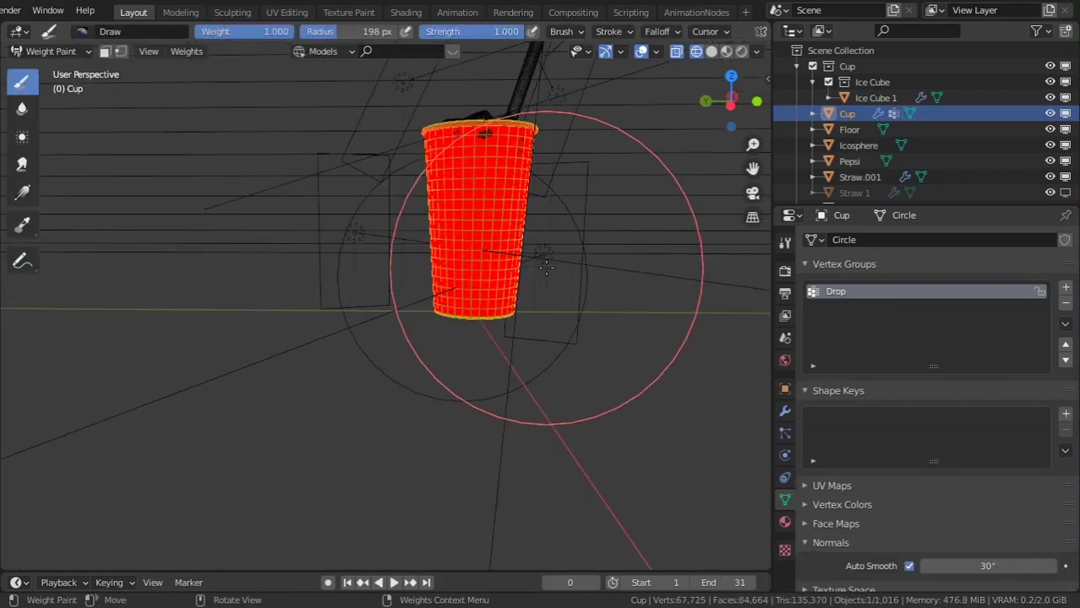
{"action": "key", "text": "z"}
{"action": "middle_click_drag", "start_coordinate": [612, 246], "coordinate": [498, 312], "text": "shift"}
{"action": "mouse_move", "coordinate": [498, 313]}
{"action": "middle_mouse_down"}
{"action": "mouse_move", "coordinate": [439, 353]}
{"action": "mouse_move", "coordinate": [369, 339]}
{"action": "mouse_move", "coordinate": [473, 272]}
{"action": "middle_mouse_up"}
{"action": "scroll", "coordinate": [370, 339], "scroll_direction": "up", "scroll_amount": 2}
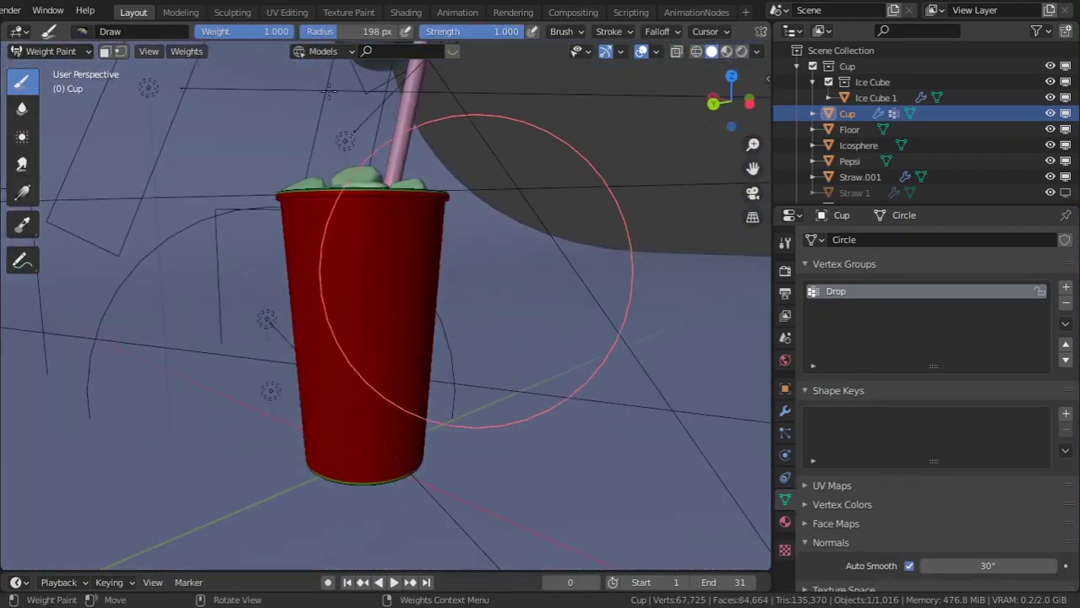
{"action": "middle_click_drag", "start_coordinate": [254, 261], "coordinate": [376, 337]}
{"action": "scroll", "coordinate": [364, 338], "scroll_direction": "up", "scroll_amount": 4}
{"action": "middle_click_drag", "start_coordinate": [302, 334], "coordinate": [363, 321]}
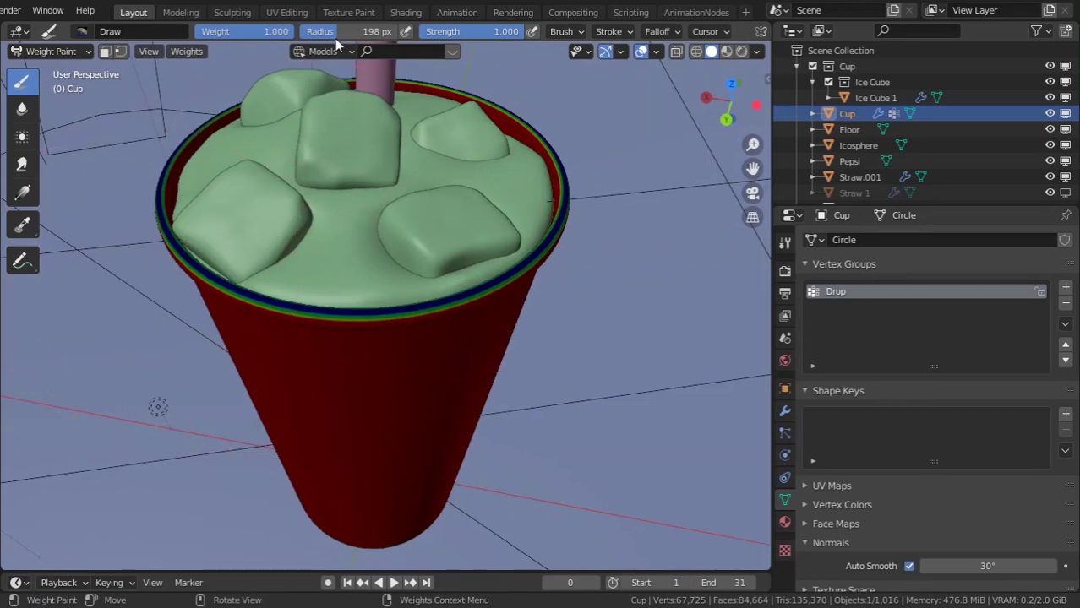
Display the cup's hair particle system in the viewport and set its Density vertex group to Drop.
{"action": "left_click", "coordinate": [785, 432]}
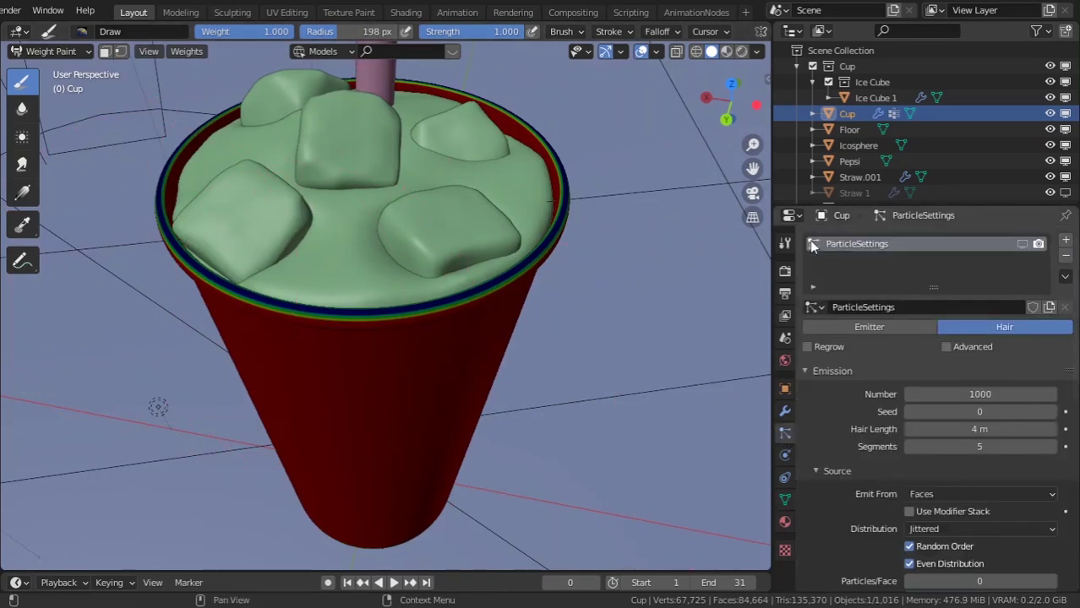
{"action": "left_click", "coordinate": [1017, 243]}
{"action": "scroll", "coordinate": [946, 451], "scroll_direction": "down", "scroll_amount": 10}
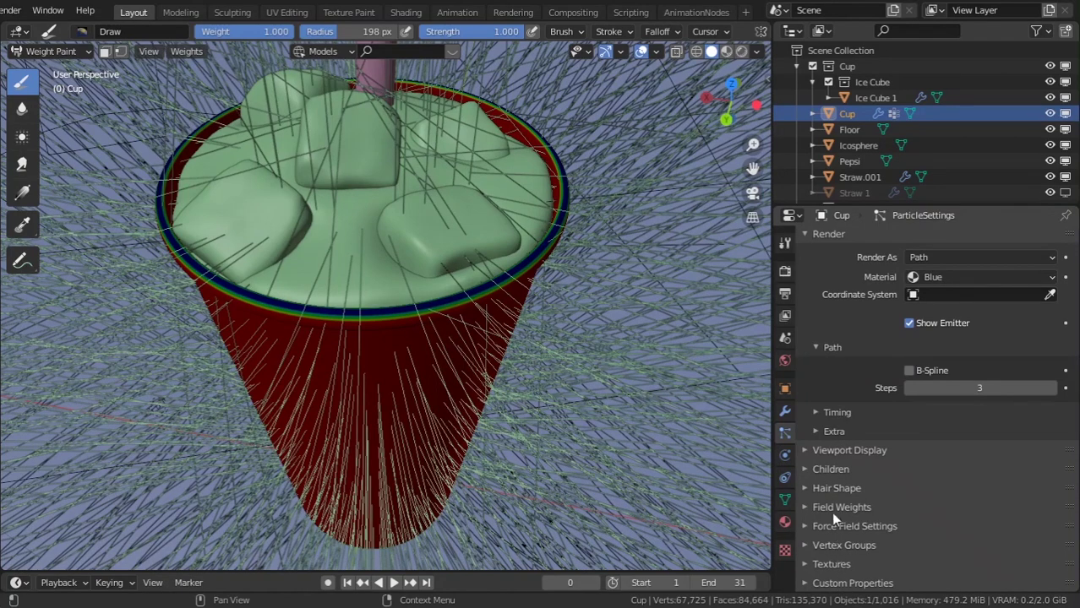
{"action": "left_click", "coordinate": [844, 545]}
{"action": "scroll", "coordinate": [909, 549], "scroll_direction": "down", "scroll_amount": 4}
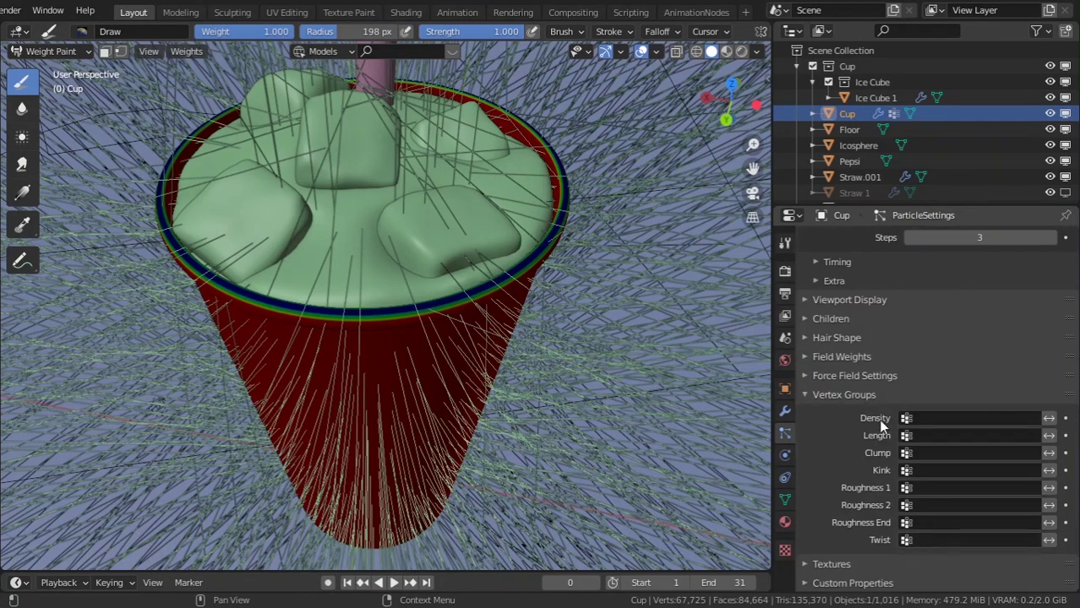
{"action": "left_click", "coordinate": [937, 419]}
{"action": "left_click", "coordinate": [916, 440]}
Keep the particles emitting from Faces and set their source distribution to Random.
{"action": "scroll", "coordinate": [549, 367], "scroll_direction": "down", "scroll_amount": 5}
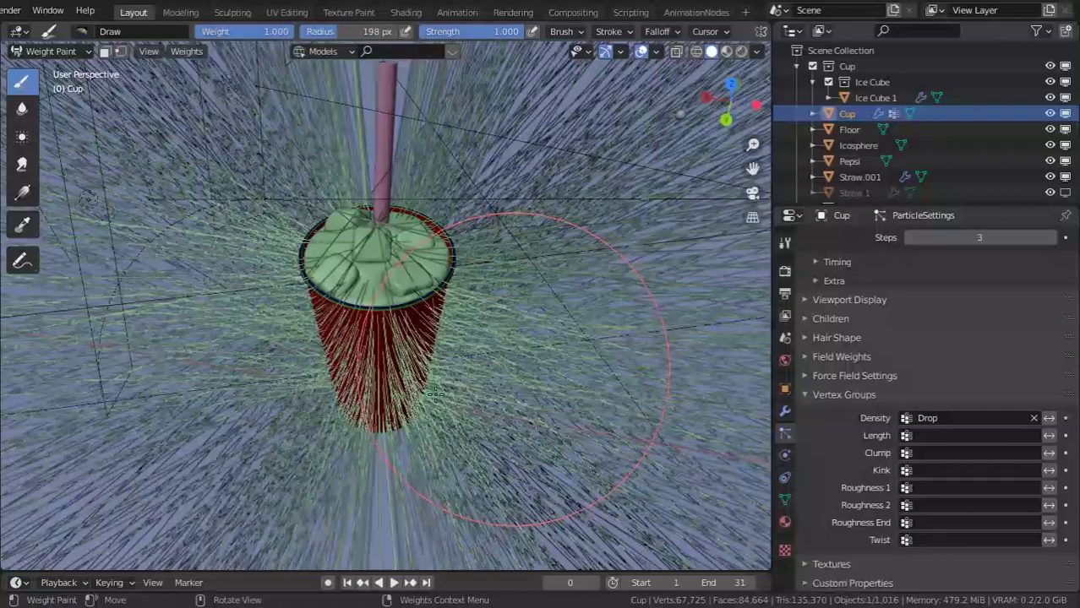
{"action": "middle_click_drag", "start_coordinate": [549, 367], "coordinate": [612, 310]}
{"action": "scroll", "coordinate": [928, 349], "scroll_direction": "up", "scroll_amount": 14}
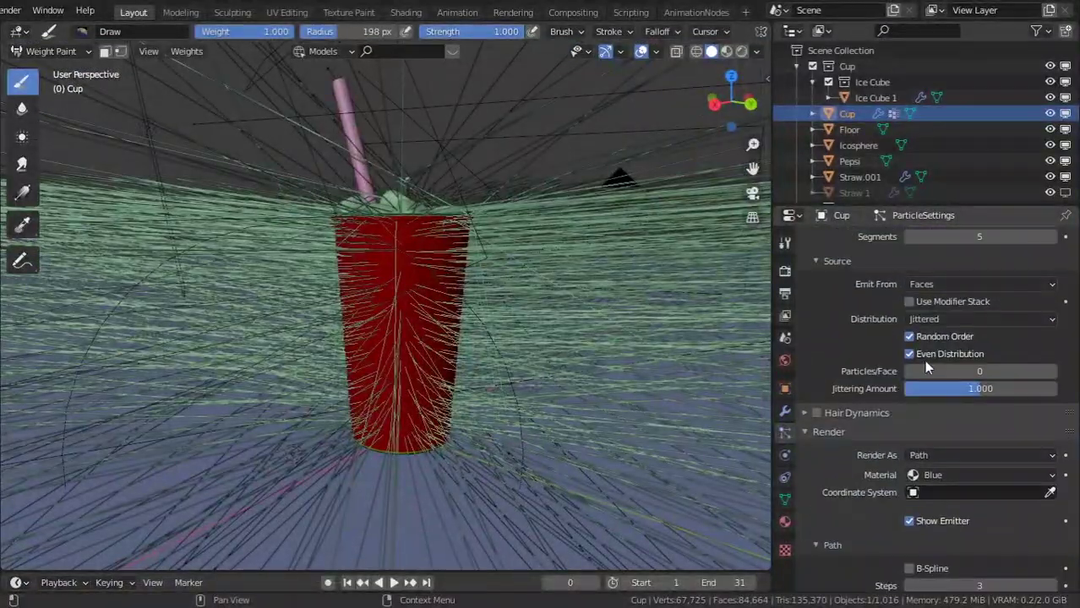
{"action": "middle_click_drag", "start_coordinate": [310, 313], "coordinate": [313, 355]}
{"action": "scroll", "coordinate": [970, 425], "scroll_direction": "down", "scroll_amount": 2}
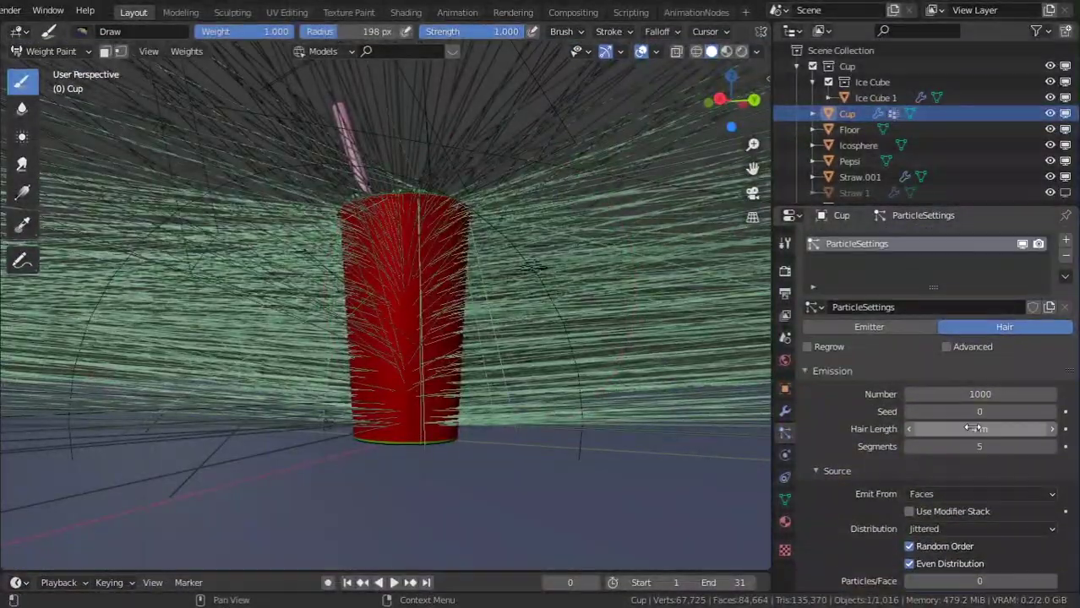
{"action": "left_click", "coordinate": [944, 366]}
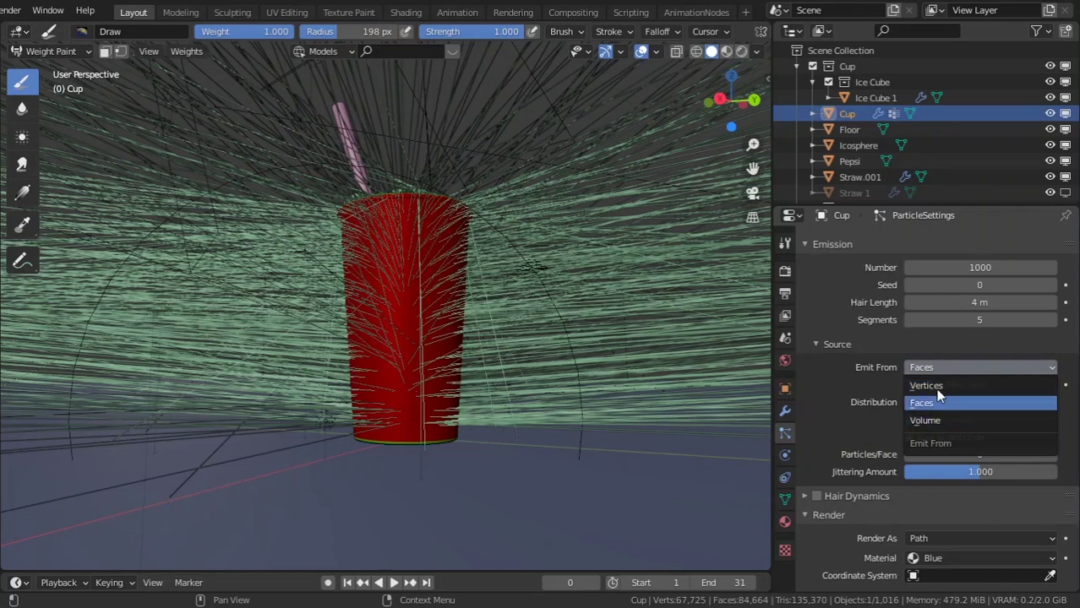
{"action": "left_click", "coordinate": [925, 403]}
{"action": "left_click", "coordinate": [955, 404]}
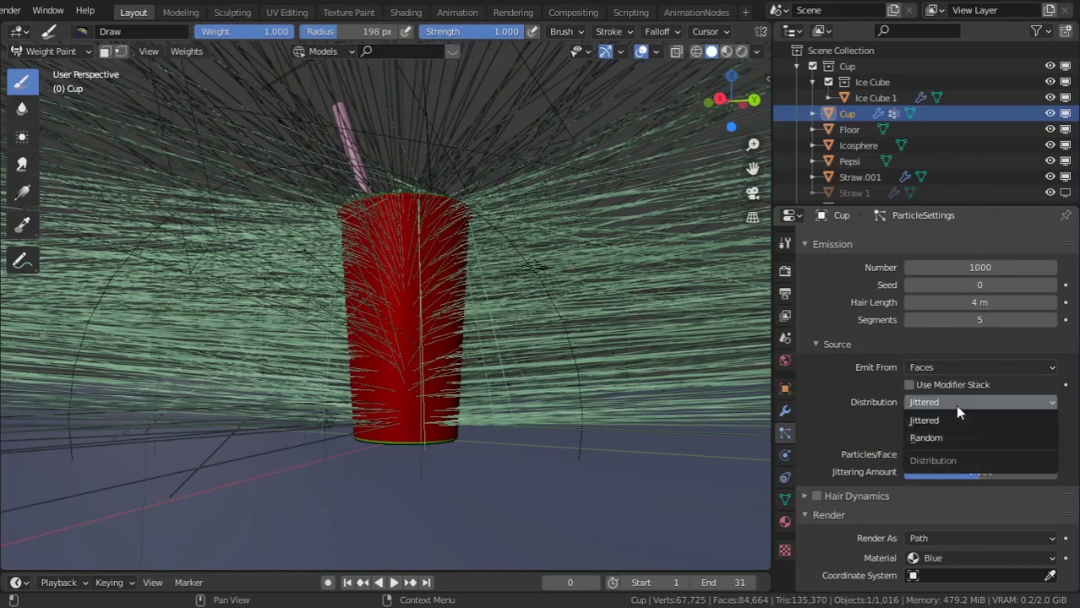
{"action": "left_click", "coordinate": [917, 438]}
Set the cup's particle system to render its particles as a Collection.
{"action": "scroll", "coordinate": [970, 420], "scroll_direction": "down", "scroll_amount": 1}
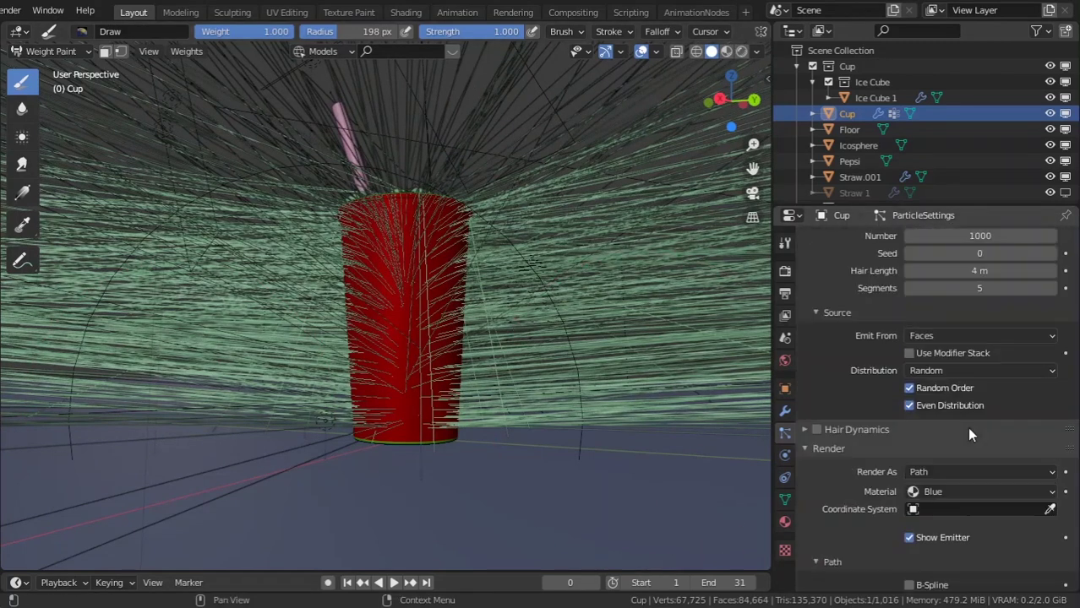
{"action": "scroll", "coordinate": [966, 433], "scroll_direction": "up", "scroll_amount": 1}
{"action": "scroll", "coordinate": [964, 439], "scroll_direction": "down", "scroll_amount": 1}
{"action": "scroll", "coordinate": [965, 439], "scroll_direction": "up", "scroll_amount": 1}
{"action": "scroll", "coordinate": [943, 427], "scroll_direction": "down", "scroll_amount": 5}
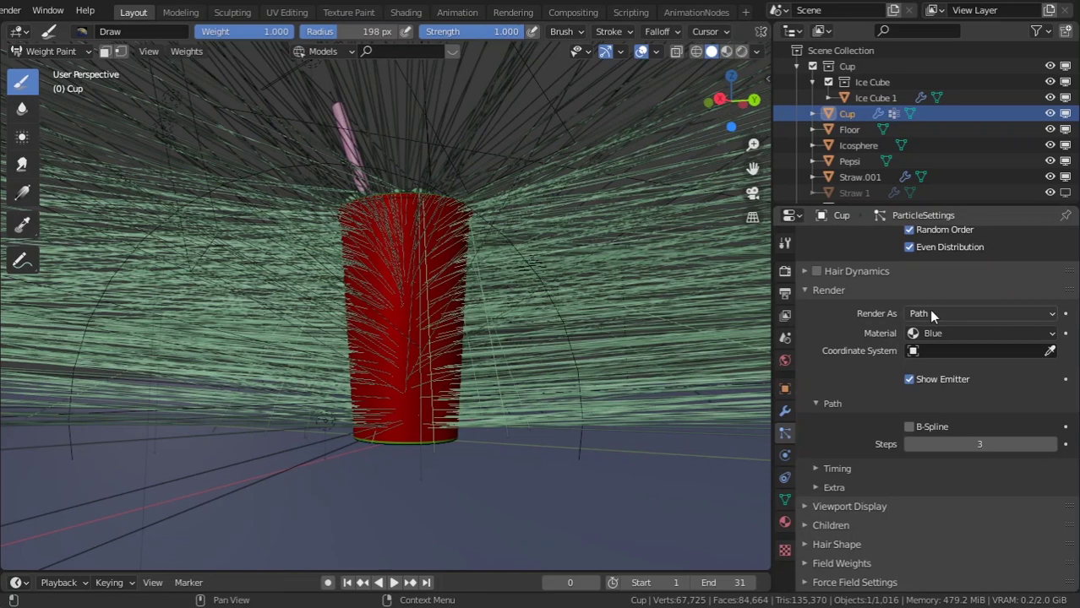
{"action": "left_click", "coordinate": [952, 313]}
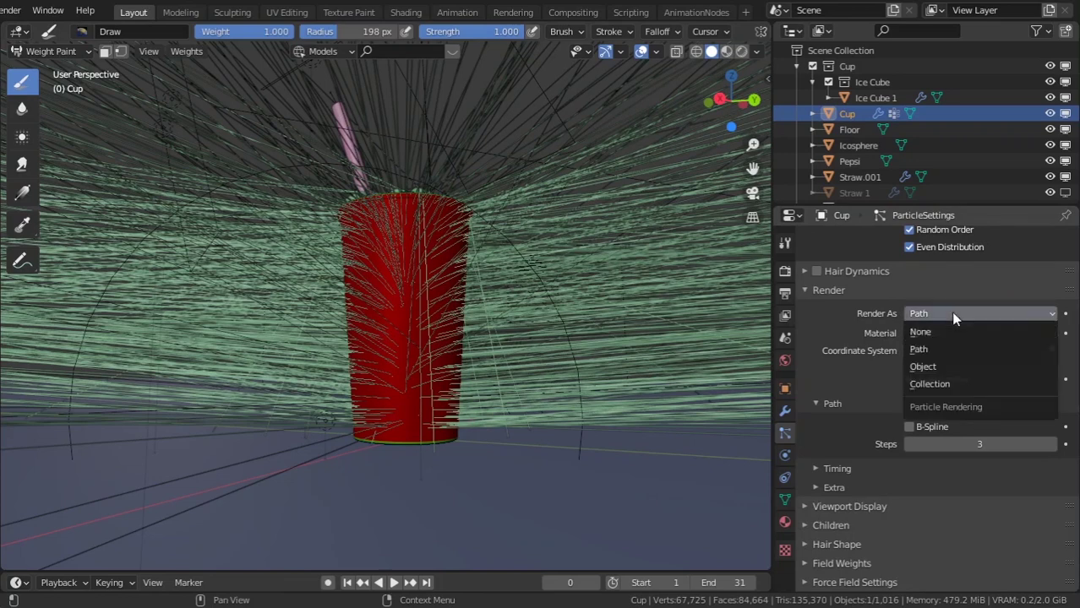
{"action": "left_click", "coordinate": [952, 314]}
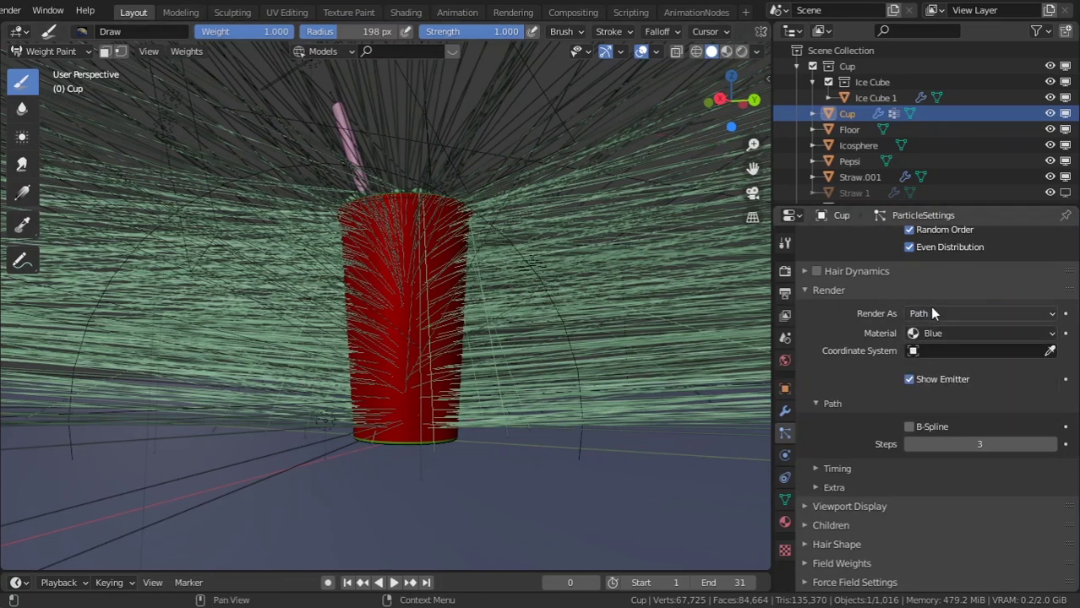
{"action": "left_click", "coordinate": [933, 313]}
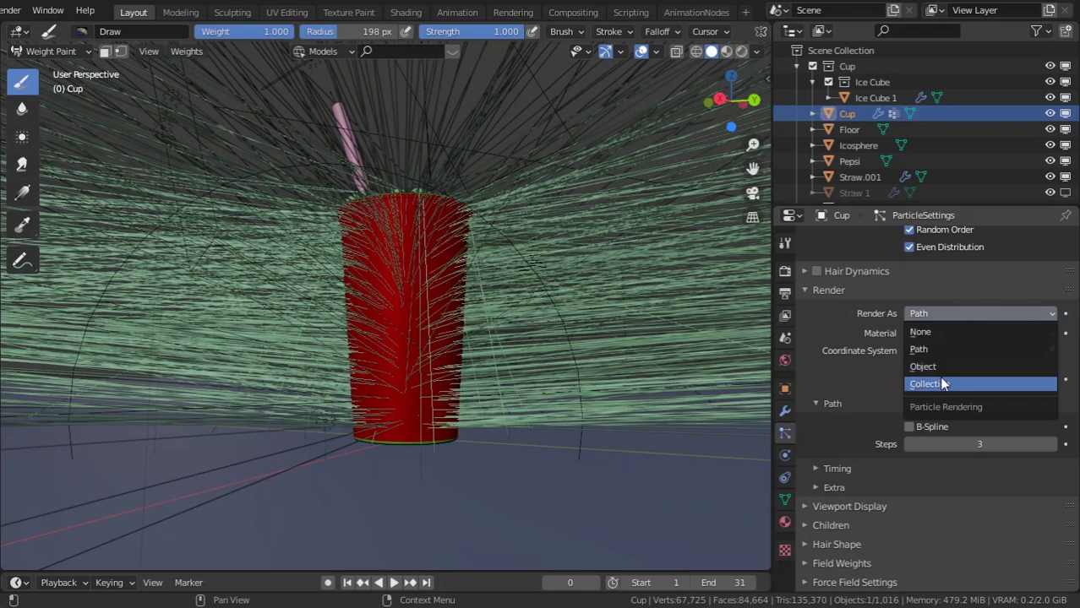
{"action": "left_click", "coordinate": [941, 382]}
Switch the cup from Weight Paint back to Object Mode, with the two droplet models in view.
{"action": "scroll", "coordinate": [573, 277], "scroll_direction": "down", "scroll_amount": 10}
{"action": "mouse_move", "coordinate": [382, 308]}
{"action": "middle_mouse_down"}
{"action": "mouse_move", "coordinate": [616, 385]}
{"action": "mouse_move", "coordinate": [724, 353]}
{"action": "middle_mouse_up"}
{"action": "scroll", "coordinate": [499, 354], "scroll_direction": "down", "scroll_amount": 5}
{"action": "mouse_move", "coordinate": [451, 349]}
{"action": "middle_mouse_down"}
{"action": "mouse_move", "coordinate": [558, 319]}
{"action": "mouse_move", "coordinate": [493, 370]}
{"action": "middle_mouse_up"}
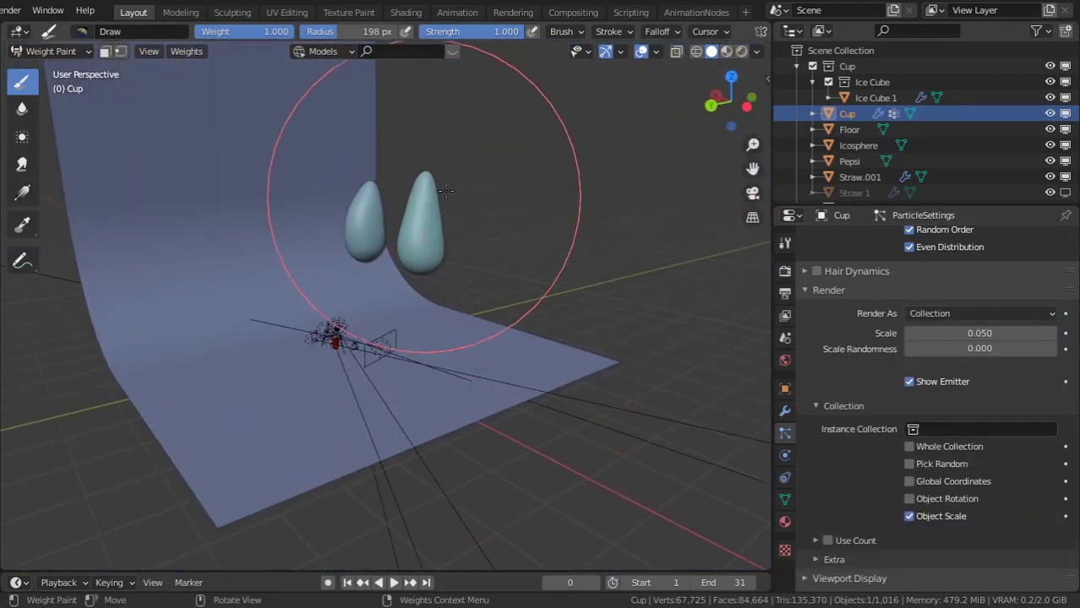
{"action": "left_click", "coordinate": [50, 53]}
{"action": "left_click", "coordinate": [56, 70]}
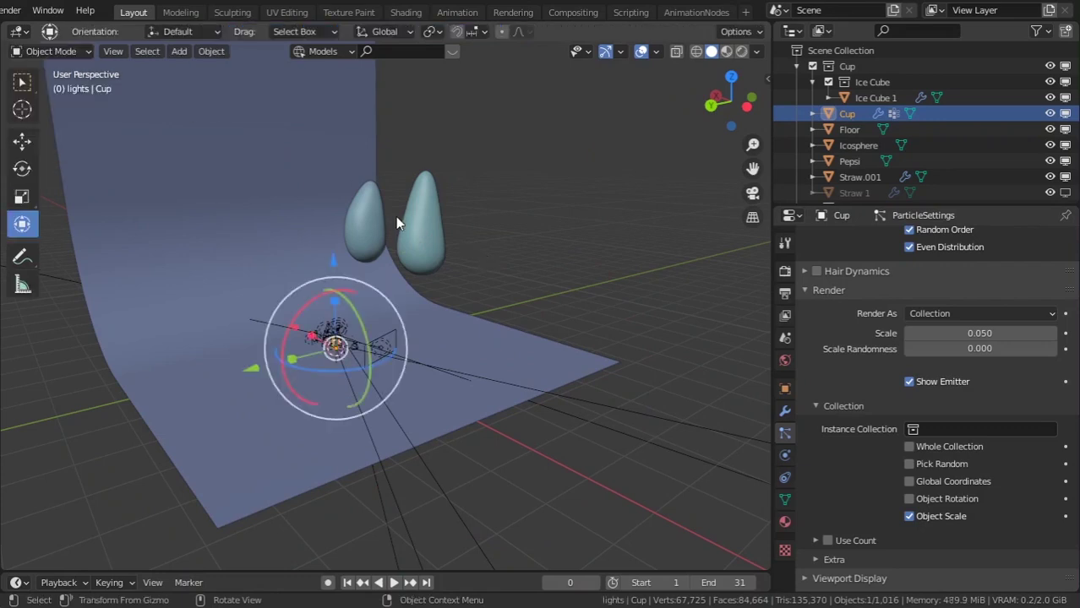
Move both large droplet models into a new collection named Drop.
{"action": "left_click", "coordinate": [412, 217]}
{"action": "left_click", "coordinate": [377, 229], "text": "shift"}
{"action": "key", "text": "m"}
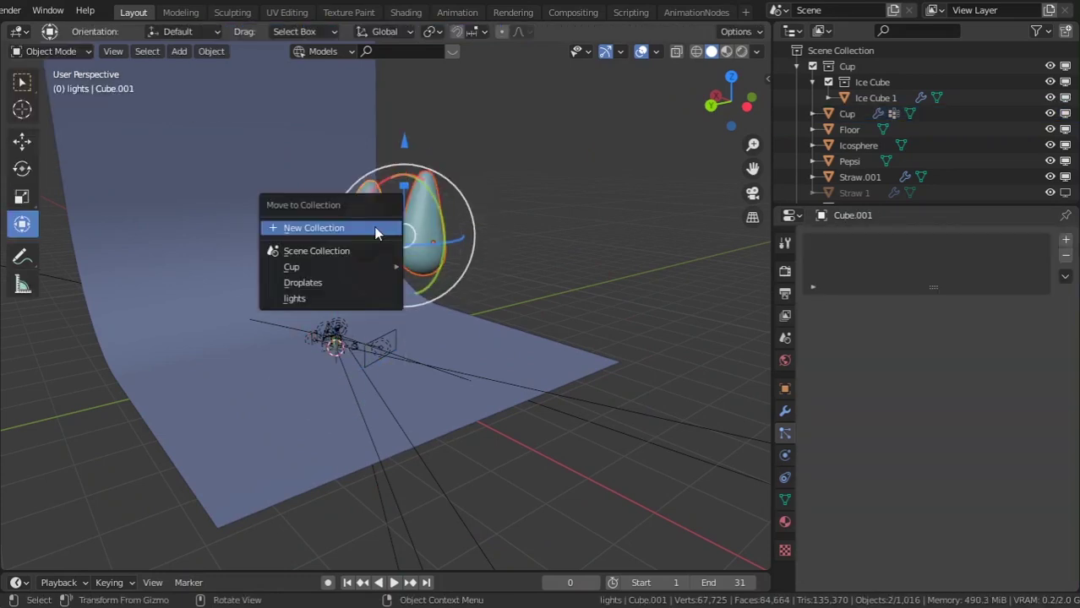
{"action": "key", "text": "Escape"}
{"action": "left_click", "coordinate": [380, 211], "text": "shift"}
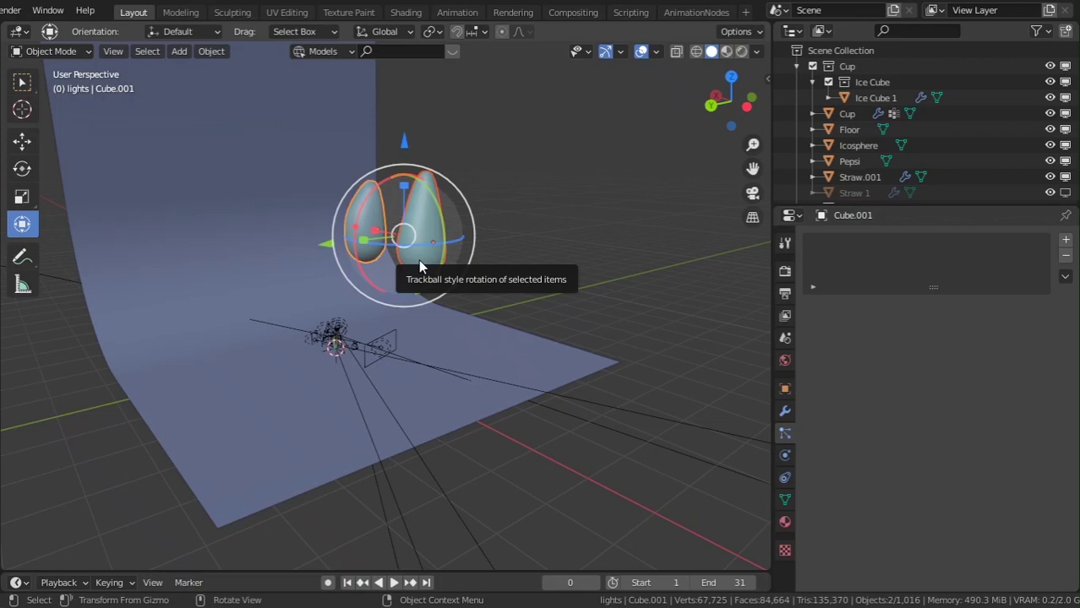
{"action": "key", "text": "m"}
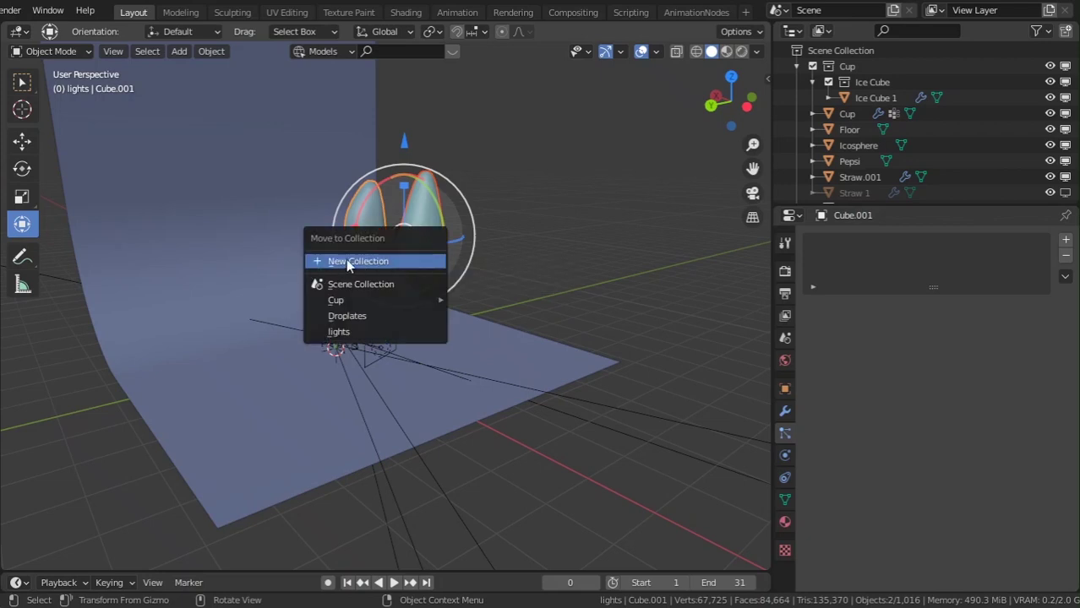
{"action": "left_click", "coordinate": [347, 262]}
{"action": "type", "text": "Drop"}
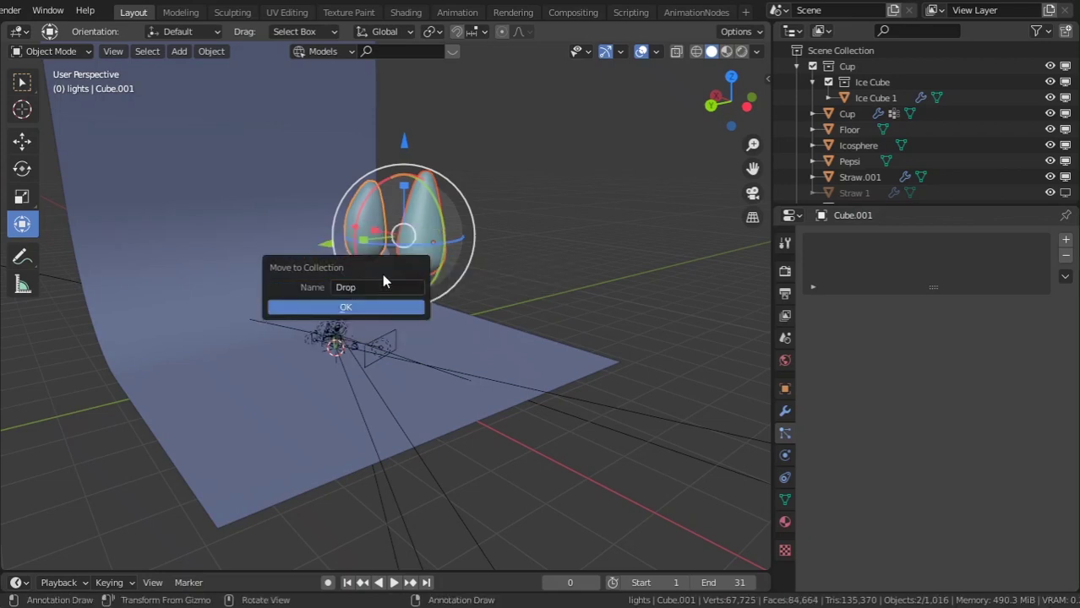
{"action": "left_click", "coordinate": [336, 308]}
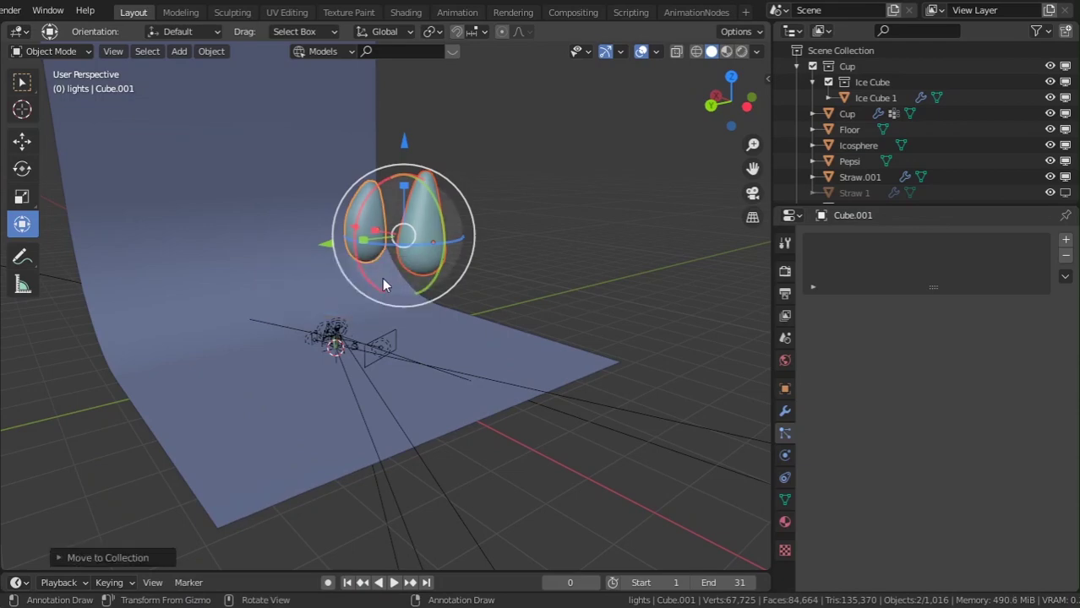
Reselect the cup and assign the Drop collection as its particle system's instance collection.
{"action": "middle_click_drag", "start_coordinate": [382, 279], "coordinate": [518, 258]}
{"action": "middle_click_drag", "start_coordinate": [478, 297], "coordinate": [590, 178], "text": "ctrl"}
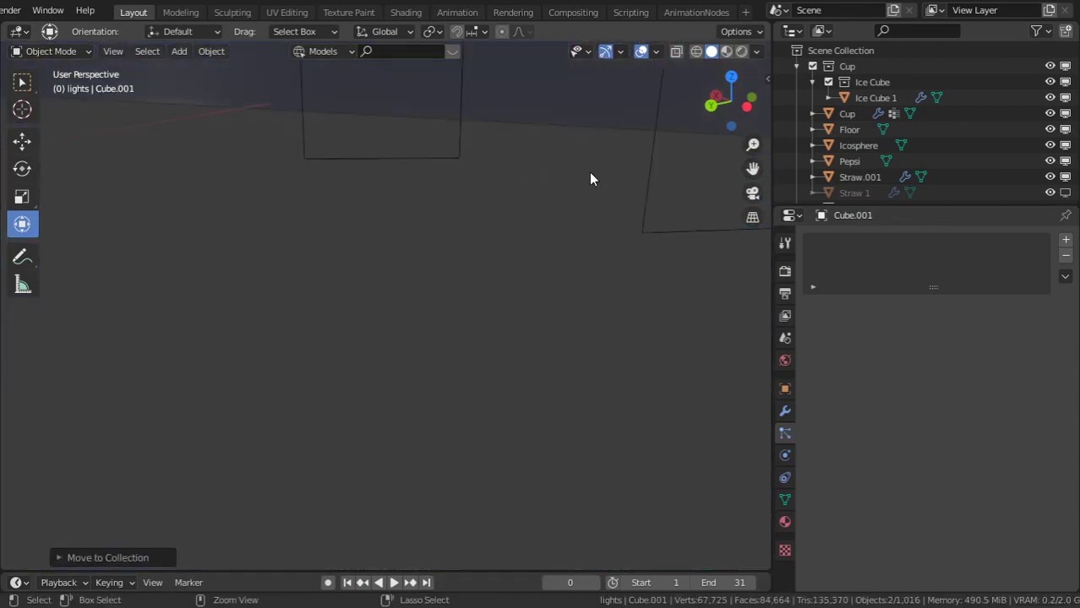
{"action": "scroll", "coordinate": [467, 207], "scroll_direction": "down", "scroll_amount": 10}
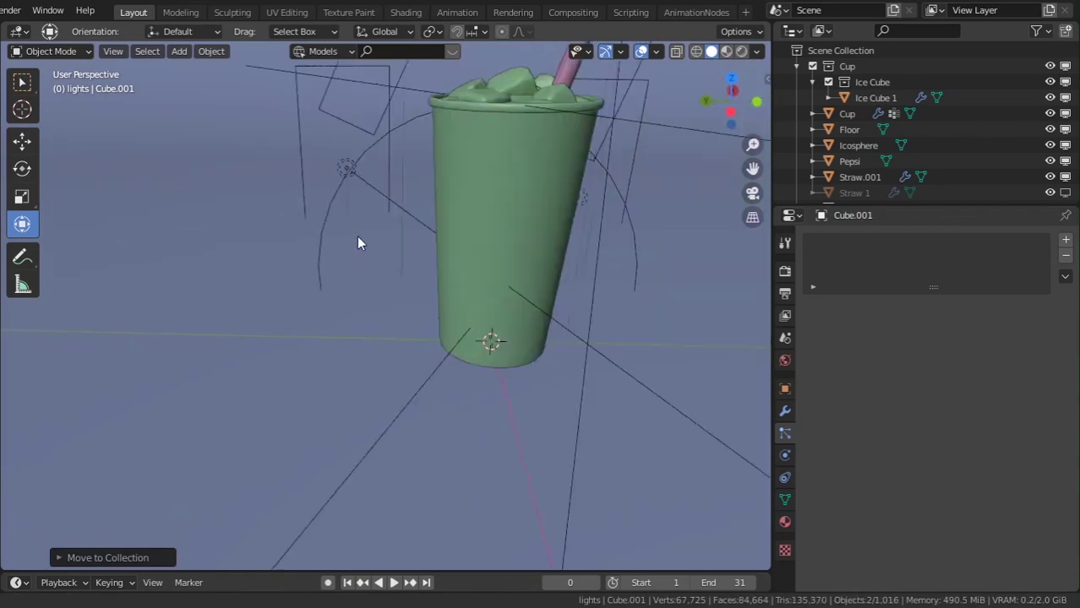
{"action": "left_click", "coordinate": [480, 242]}
{"action": "scroll", "coordinate": [949, 377], "scroll_direction": "down", "scroll_amount": 10}
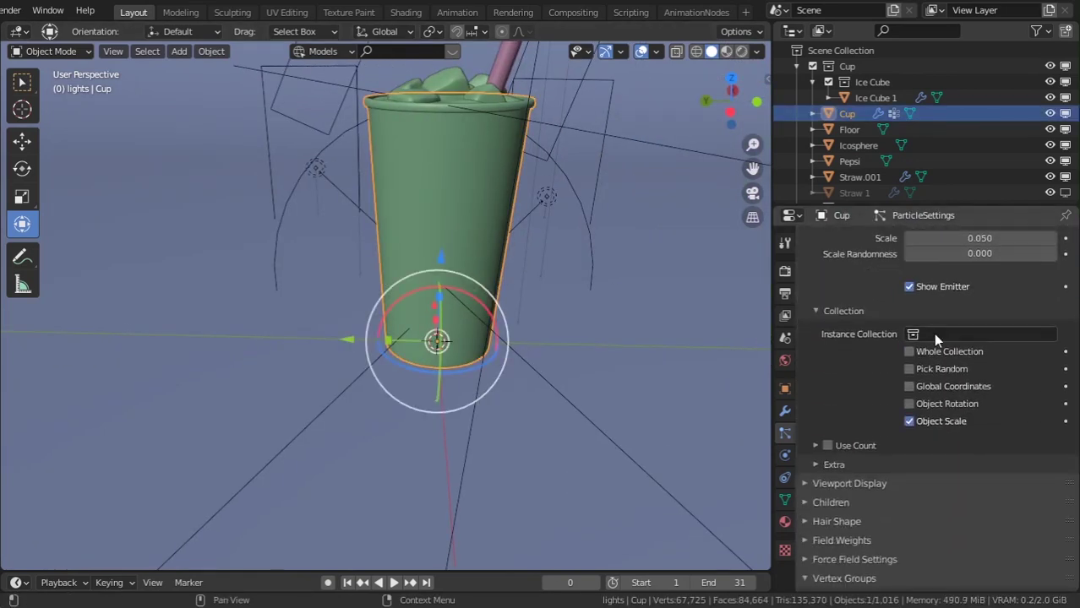
{"action": "scroll", "coordinate": [979, 238], "scroll_direction": "up", "scroll_amount": 3}
{"action": "left_click", "coordinate": [963, 313]}
{"action": "left_click", "coordinate": [938, 383]}
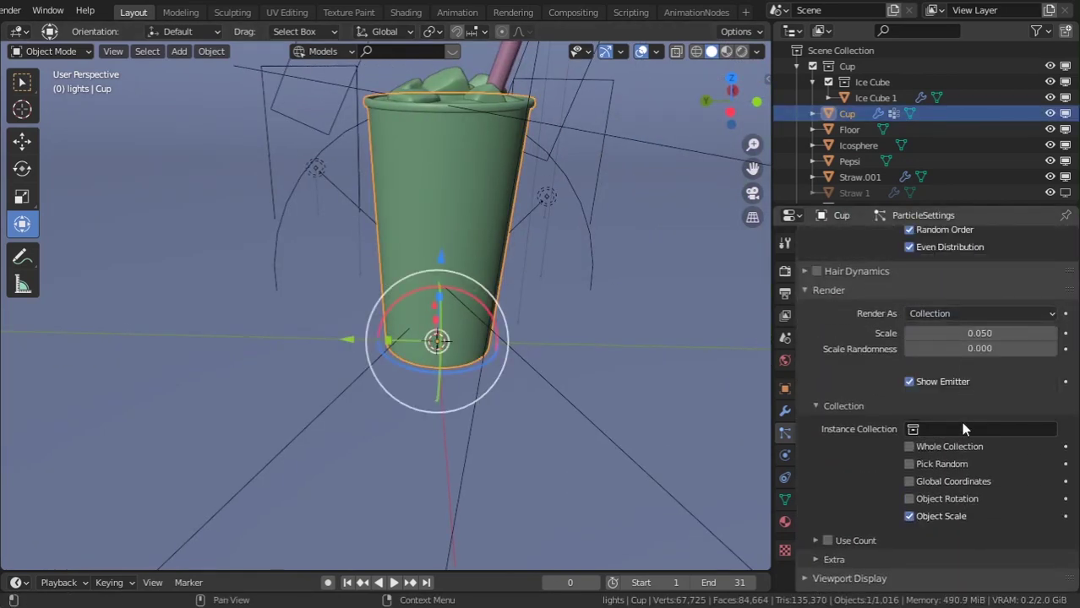
{"action": "left_click", "coordinate": [961, 428]}
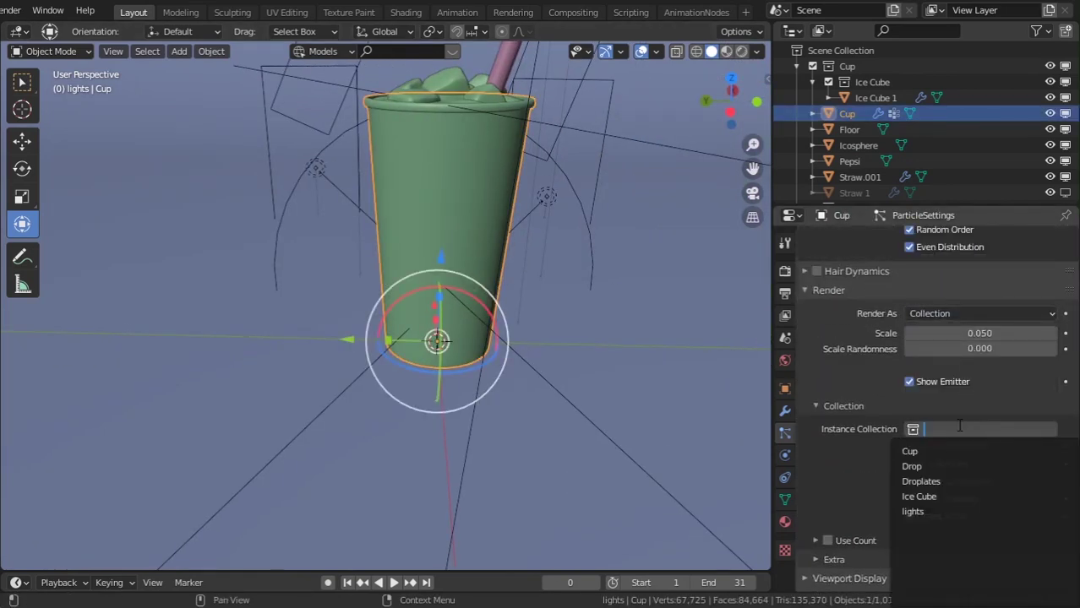
{"action": "left_click", "coordinate": [915, 467]}
Reduce the droplet instances' render scale to 0.010 and the particle number to 100.
{"action": "middle_click_drag", "start_coordinate": [306, 279], "coordinate": [359, 332]}
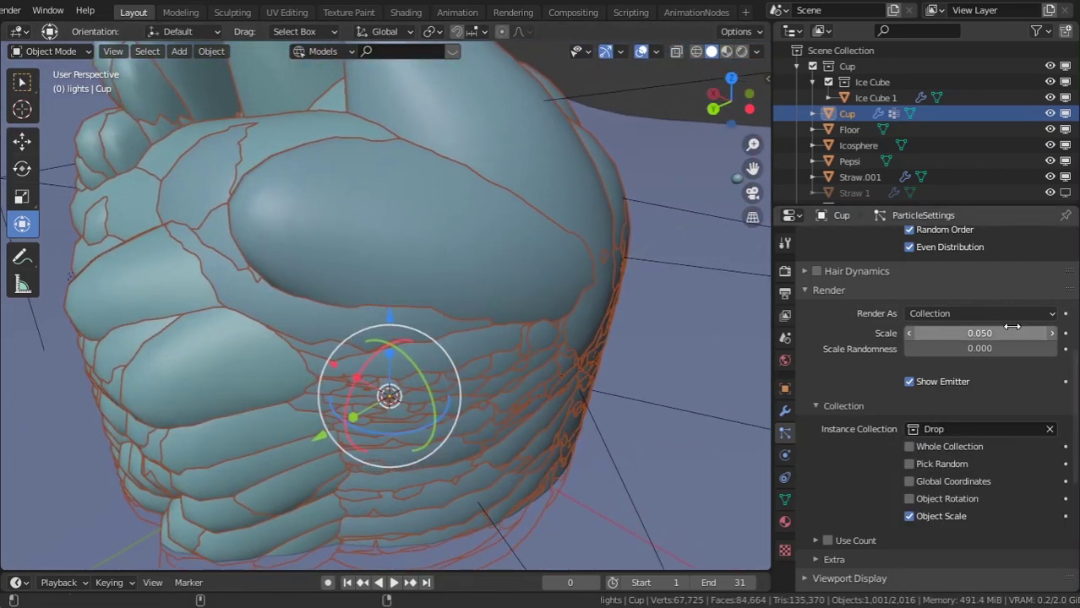
{"action": "mouse_move", "coordinate": [1014, 328]}
{"action": "left_mouse_down"}
{"action": "mouse_move", "coordinate": [960, 329]}
{"action": "mouse_move", "coordinate": [994, 329]}
{"action": "left_mouse_up"}
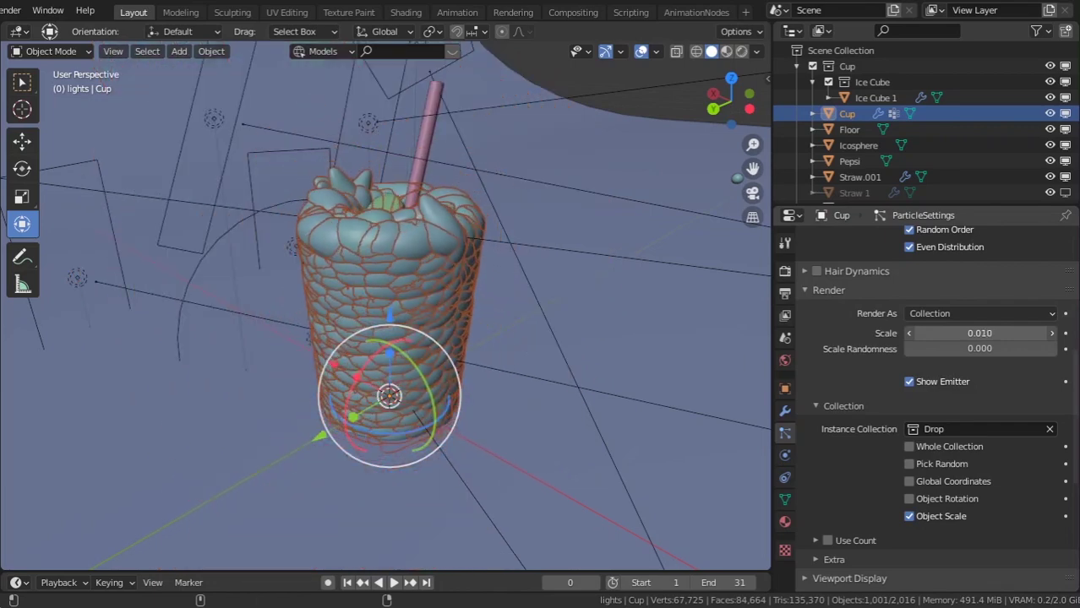
{"action": "scroll", "coordinate": [839, 386], "scroll_direction": "up", "scroll_amount": 8}
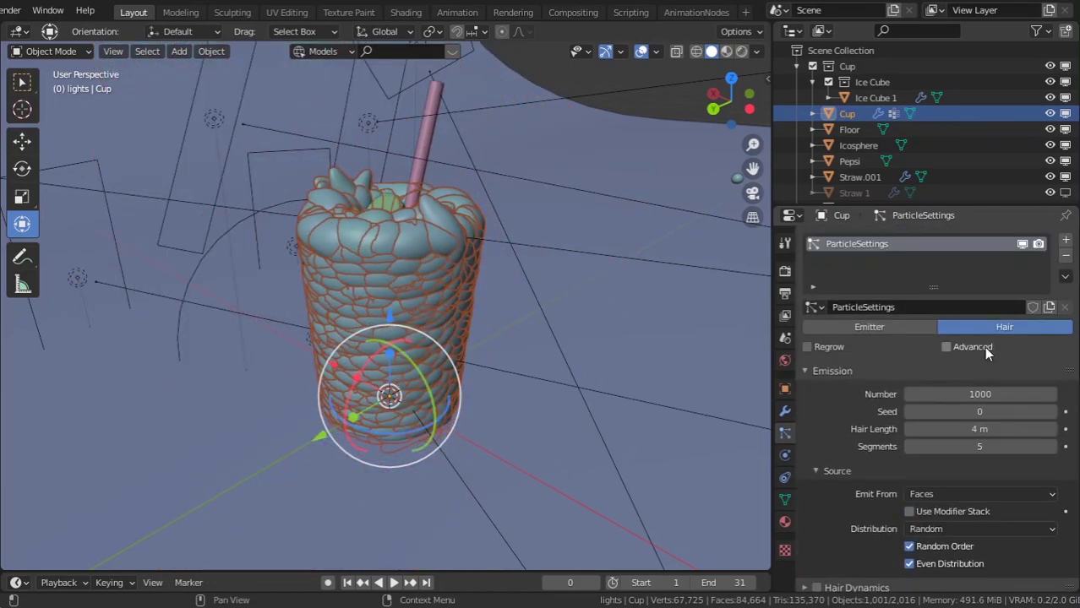
{"action": "left_click_drag", "start_coordinate": [996, 396], "coordinate": [993, 397]}
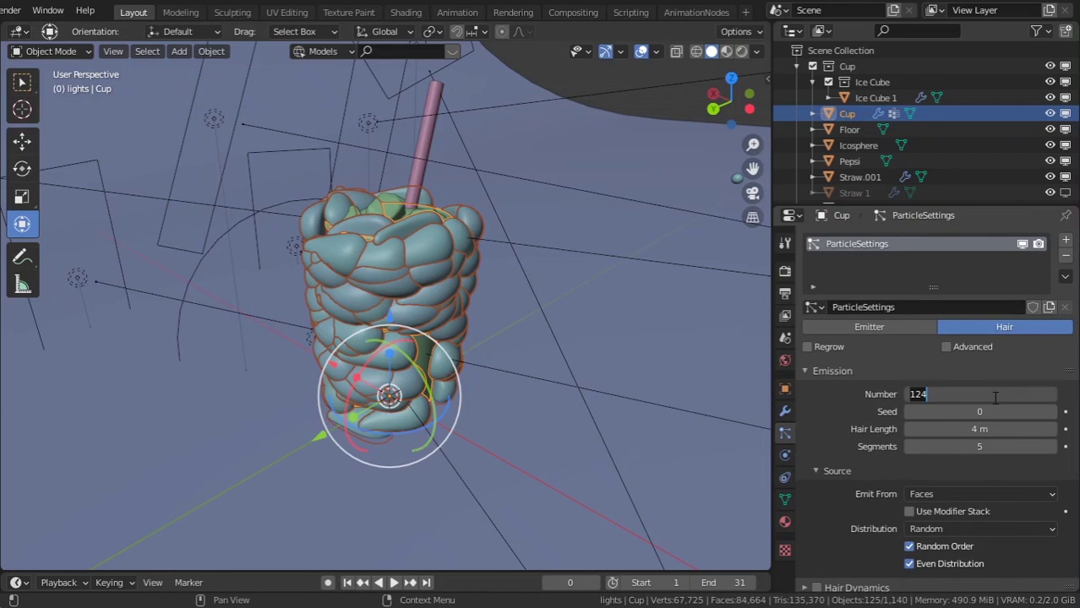
{"action": "key", "text": "Return"}
Set the droplet instances' render scale to 0.001 and inspect the drops on the cup's wall up close.
{"action": "scroll", "coordinate": [1029, 402], "scroll_direction": "down", "scroll_amount": 8}
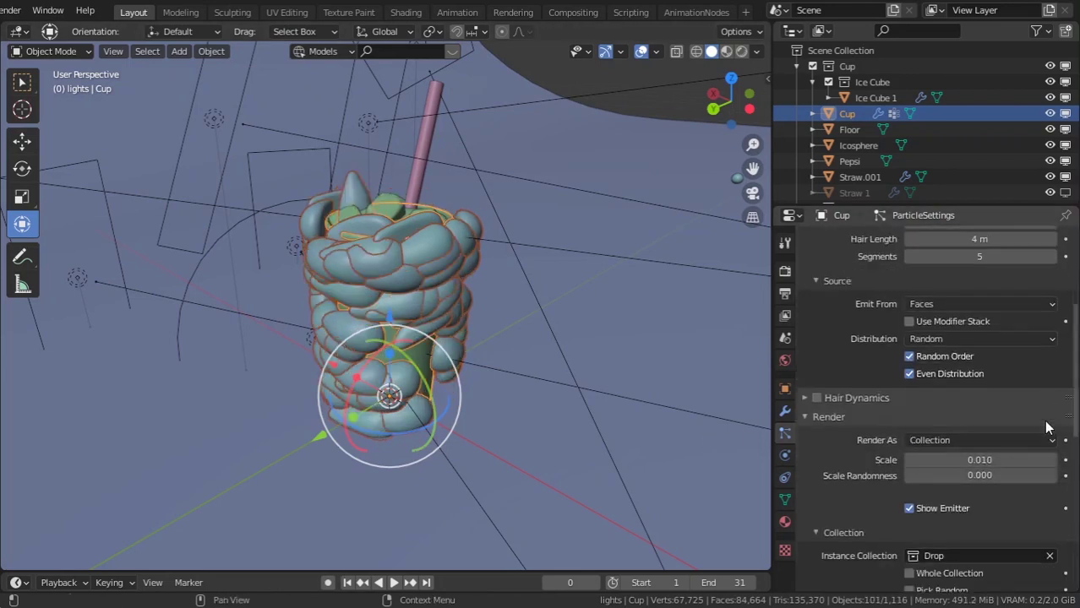
{"action": "left_click", "coordinate": [988, 365]}
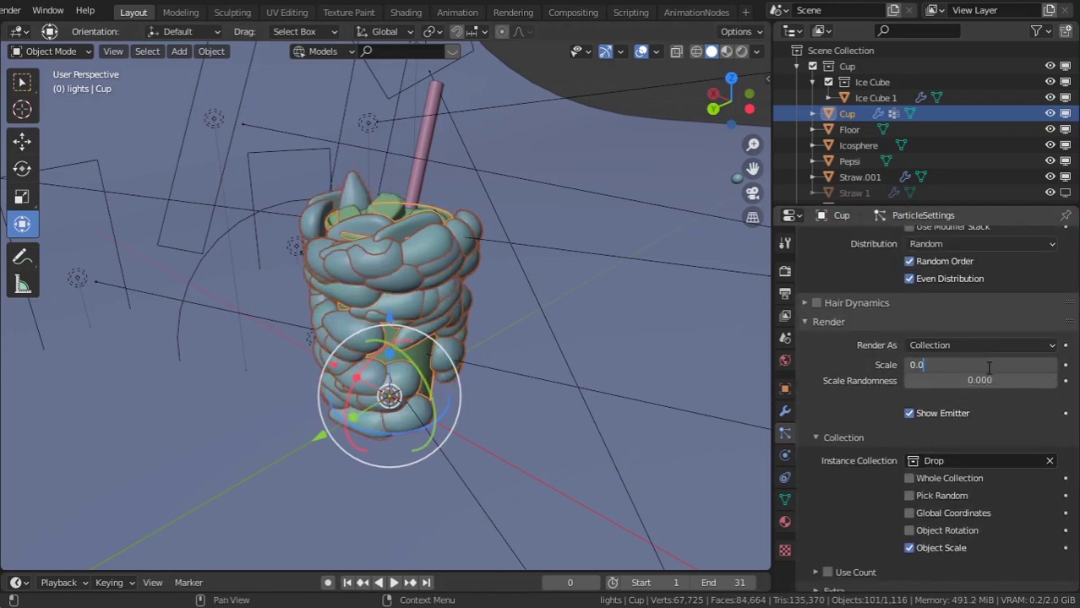
{"action": "key", "text": "Return"}
{"action": "scroll", "coordinate": [443, 380], "scroll_direction": "up", "scroll_amount": 7}
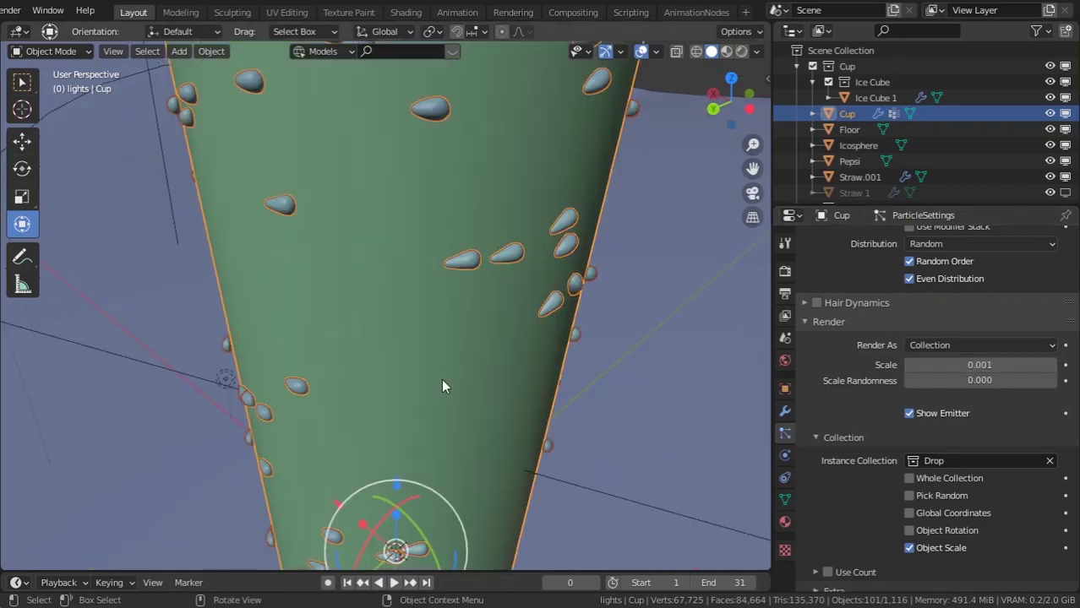
{"action": "middle_click_drag", "start_coordinate": [443, 380], "coordinate": [541, 397]}
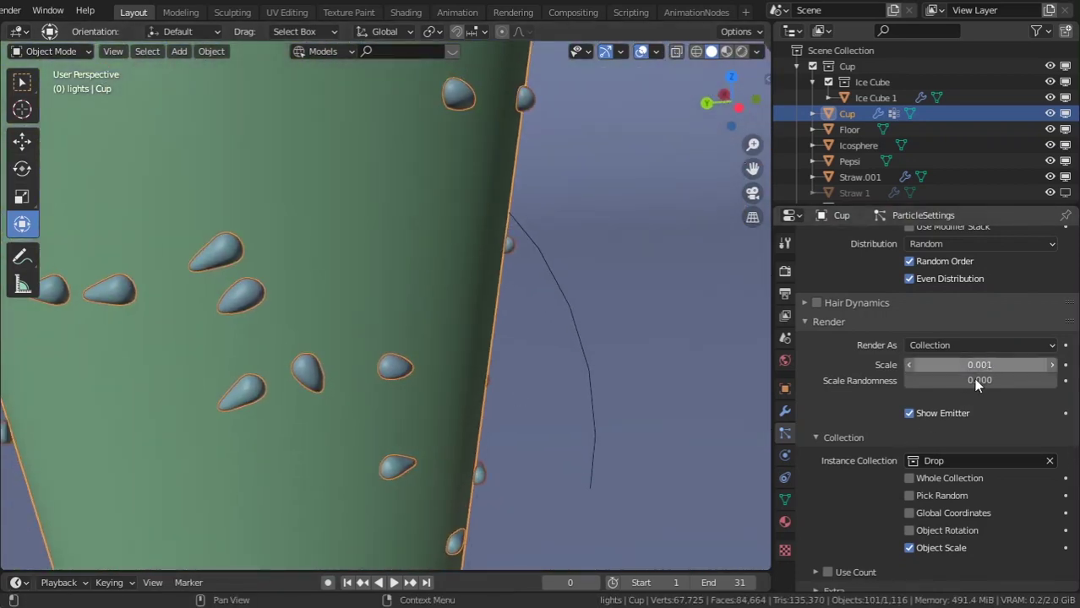
Enable the Advanced options of the cup's hair particle system.
{"action": "scroll", "coordinate": [918, 358], "scroll_direction": "down", "scroll_amount": 6}
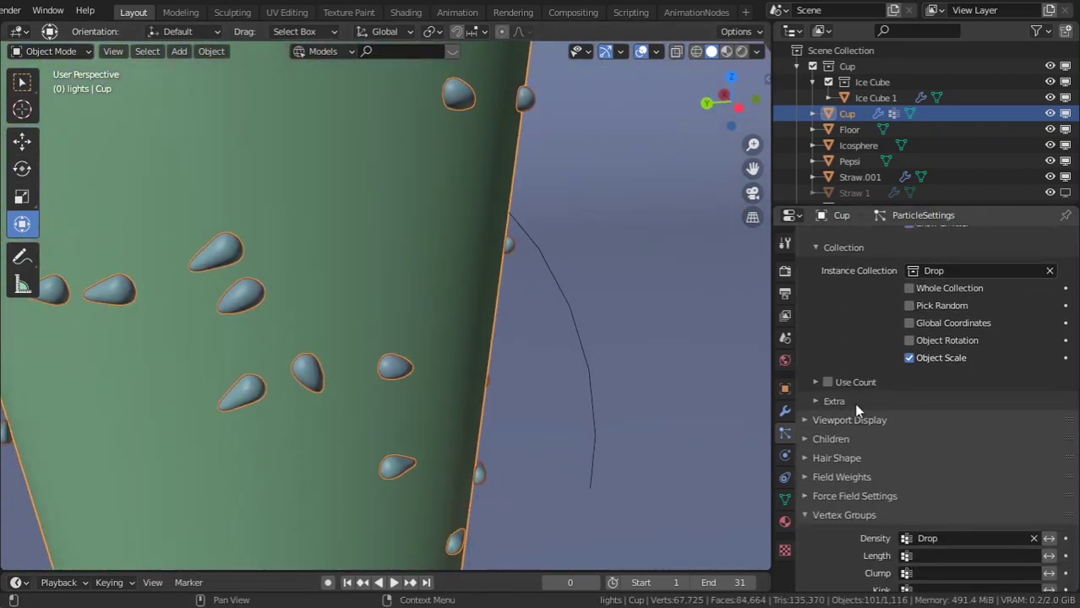
{"action": "scroll", "coordinate": [930, 355], "scroll_direction": "up", "scroll_amount": 14}
{"action": "scroll", "coordinate": [511, 319], "scroll_direction": "down", "scroll_amount": 5}
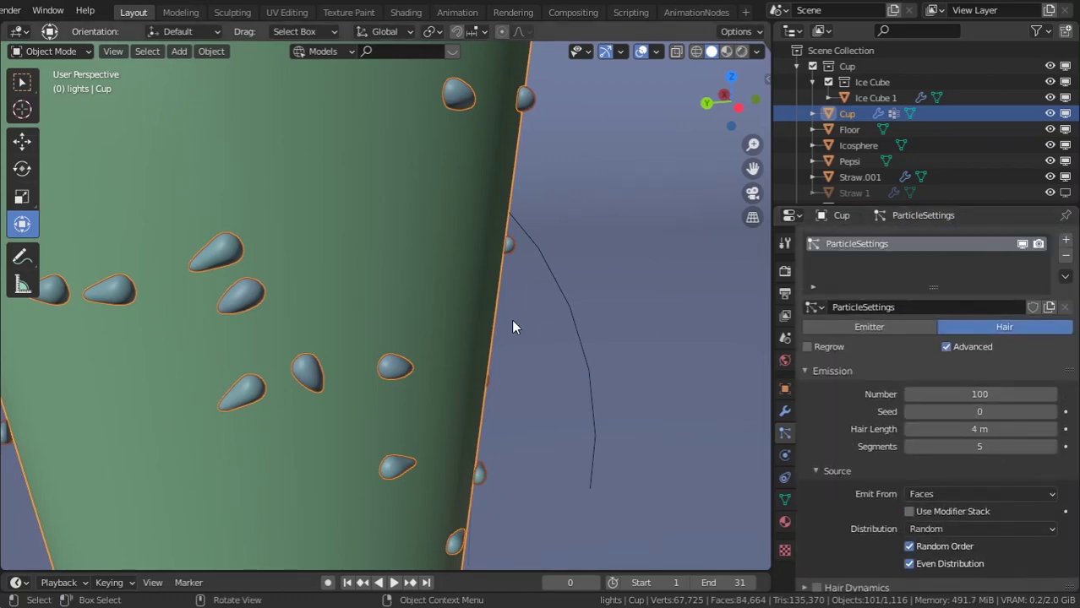
Enable Rotation for the cup's particle system and set its orientation axis to Normal.
{"action": "scroll", "coordinate": [976, 424], "scroll_direction": "down", "scroll_amount": 5}
{"action": "scroll", "coordinate": [976, 424], "scroll_direction": "up", "scroll_amount": 5}
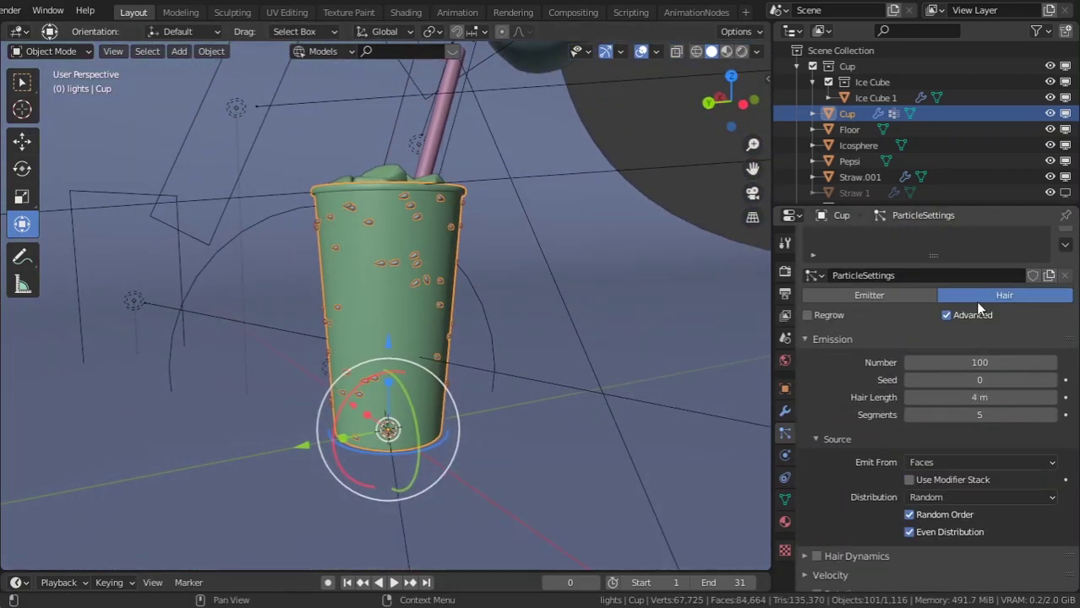
{"action": "scroll", "coordinate": [846, 433], "scroll_direction": "down", "scroll_amount": 6}
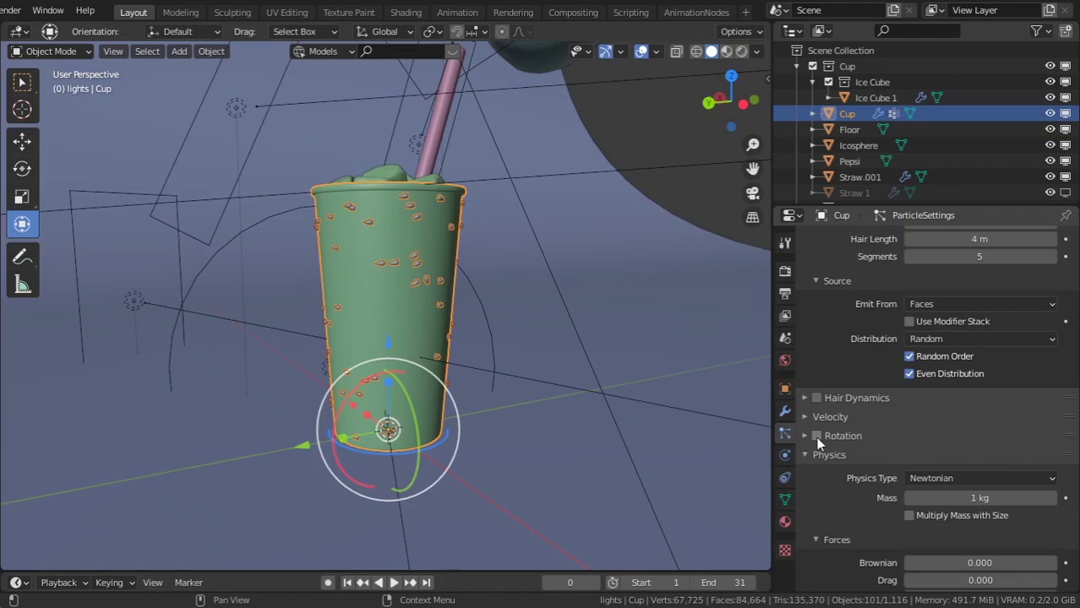
{"action": "left_click", "coordinate": [814, 436]}
{"action": "left_click", "coordinate": [806, 436]}
{"action": "left_click", "coordinate": [925, 456]}
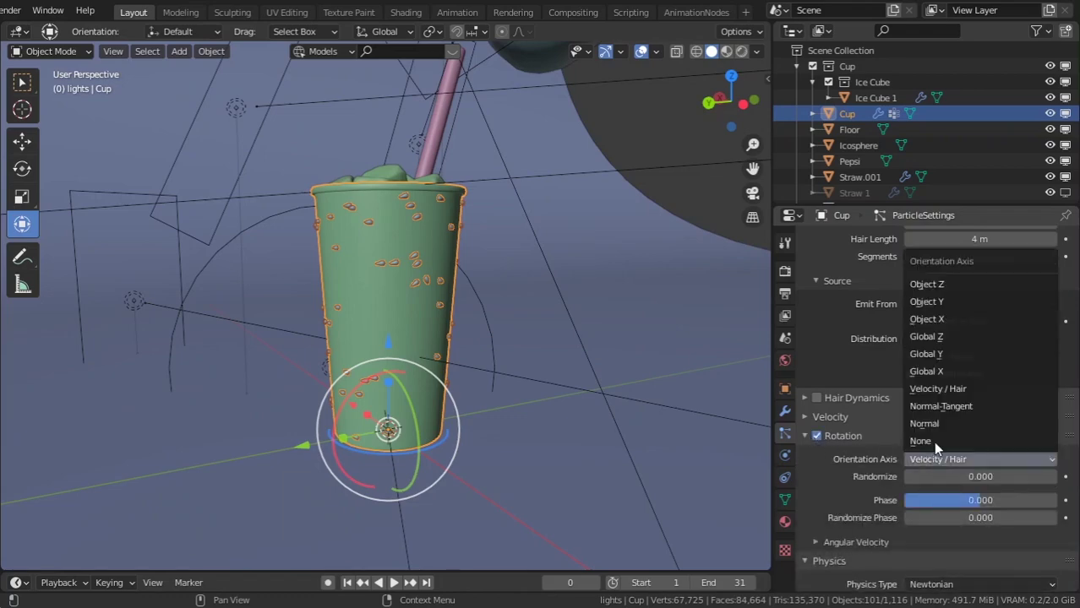
{"action": "left_click", "coordinate": [930, 423]}
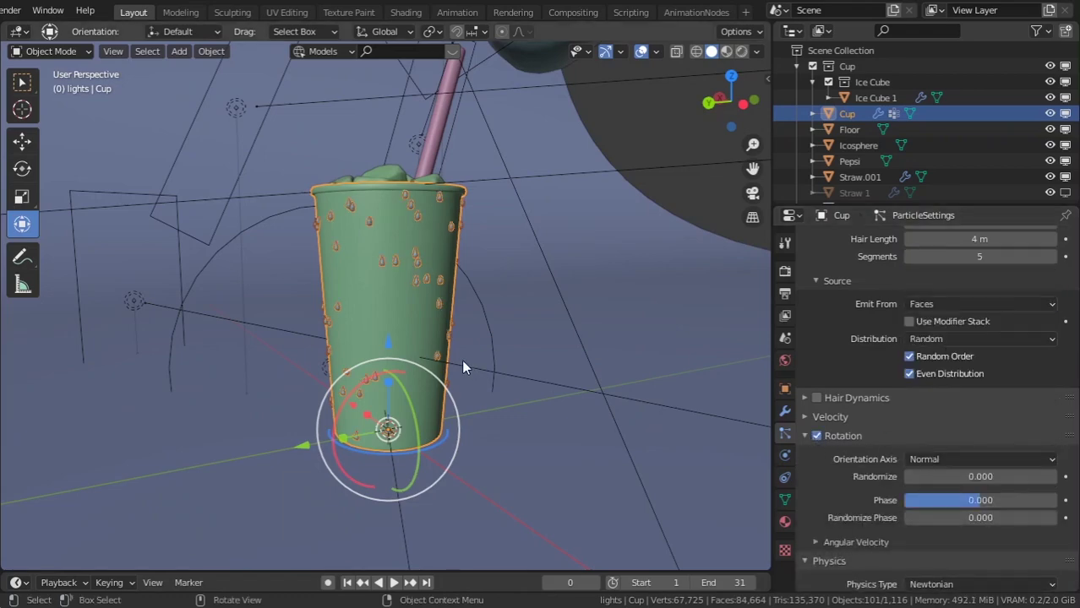
Set the droplets' rotation Phase to -0.092 and Randomize Phase to 0.164.
{"action": "middle_click_drag", "start_coordinate": [462, 359], "coordinate": [296, 368], "text": "ctrl"}
{"action": "scroll", "coordinate": [1014, 415], "scroll_direction": "down", "scroll_amount": 4}
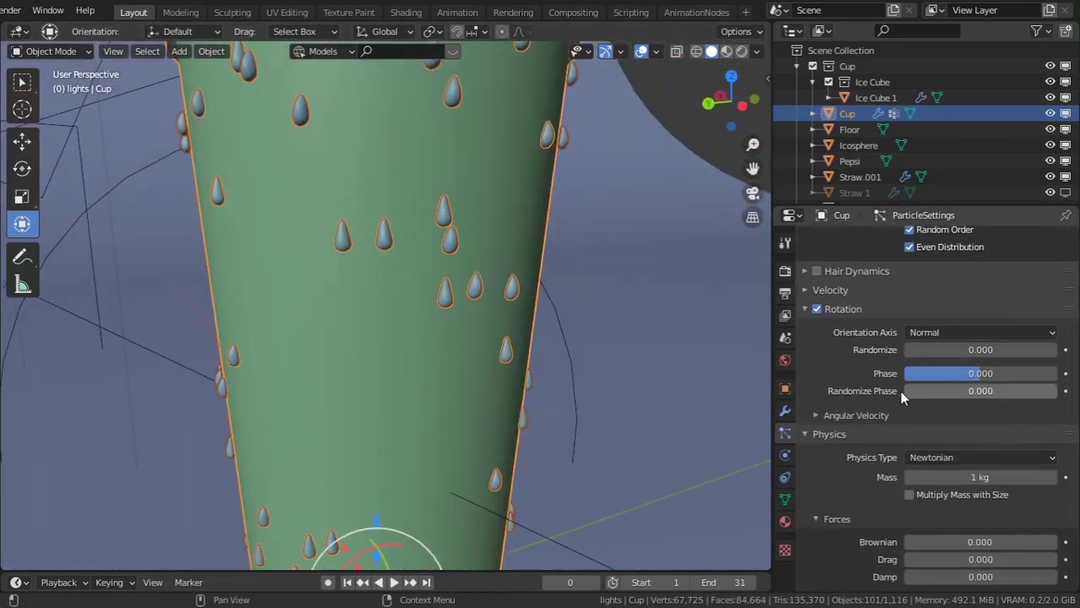
{"action": "left_click_drag", "start_coordinate": [981, 373], "coordinate": [963, 391]}
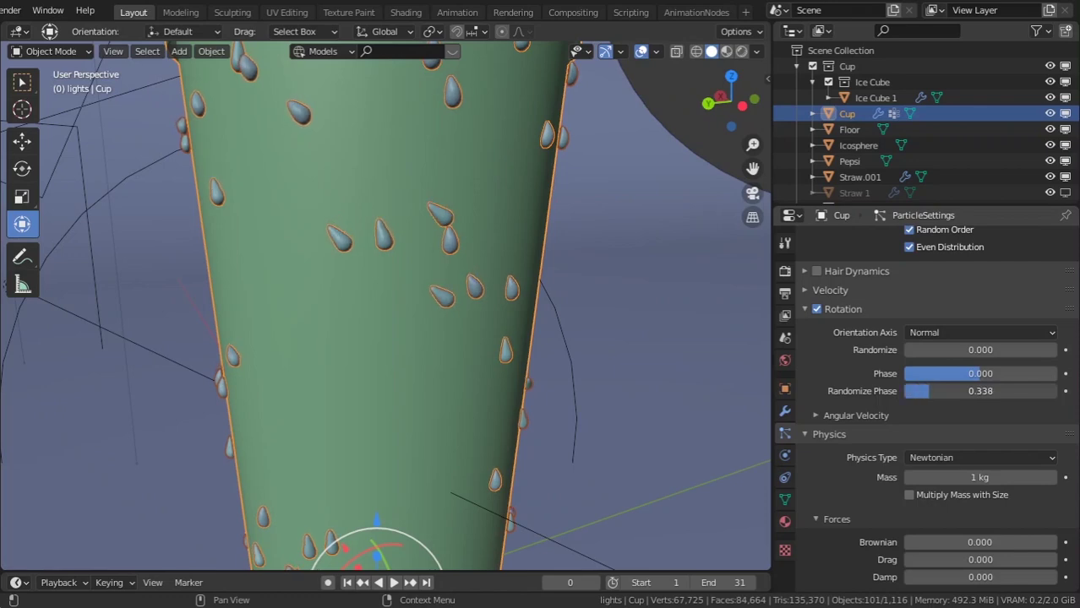
{"action": "left_click_drag", "start_coordinate": [929, 374], "coordinate": [969, 373]}
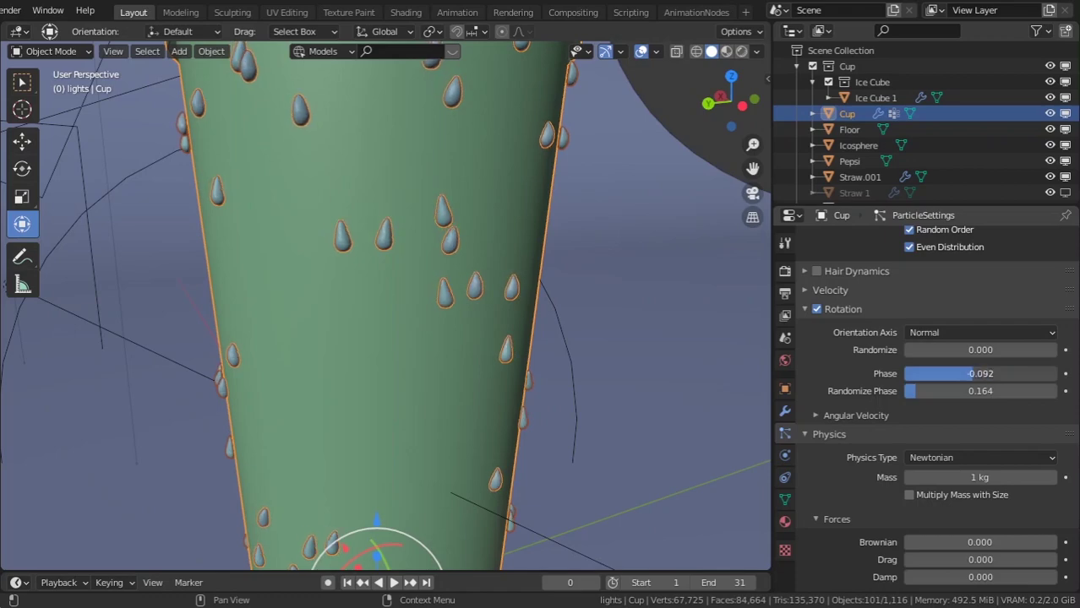
{"action": "scroll", "coordinate": [414, 331], "scroll_direction": "down", "scroll_amount": 8}
{"action": "middle_click_drag", "start_coordinate": [422, 331], "coordinate": [362, 318]}
{"action": "scroll", "coordinate": [461, 332], "scroll_direction": "up", "scroll_amount": 5}
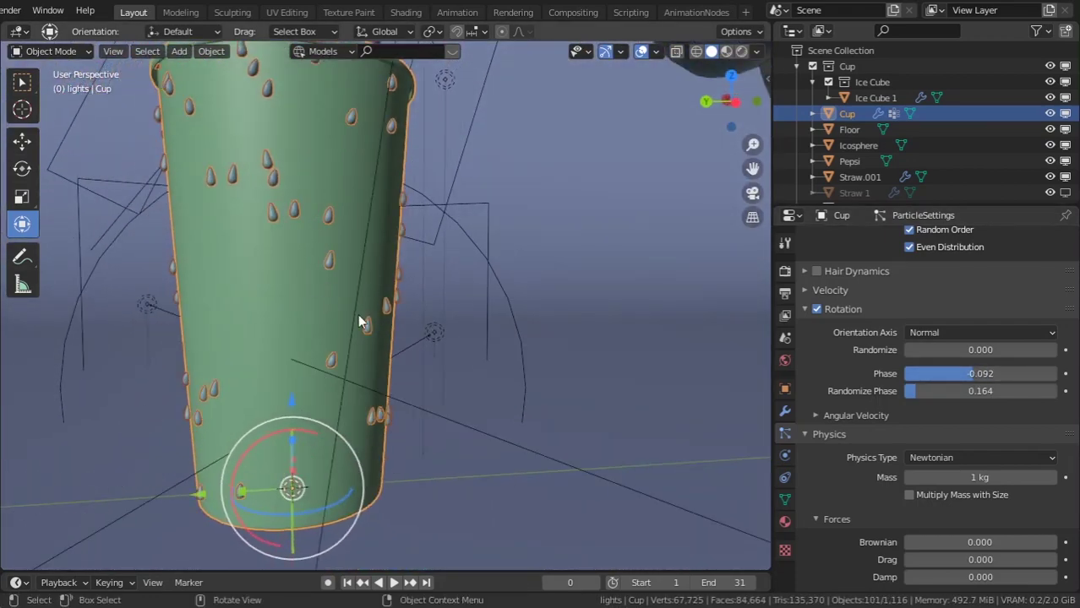
Set the particle number to 500, deselect the cup and inspect the drops around its rim.
{"action": "scroll", "coordinate": [976, 387], "scroll_direction": "up", "scroll_amount": 8}
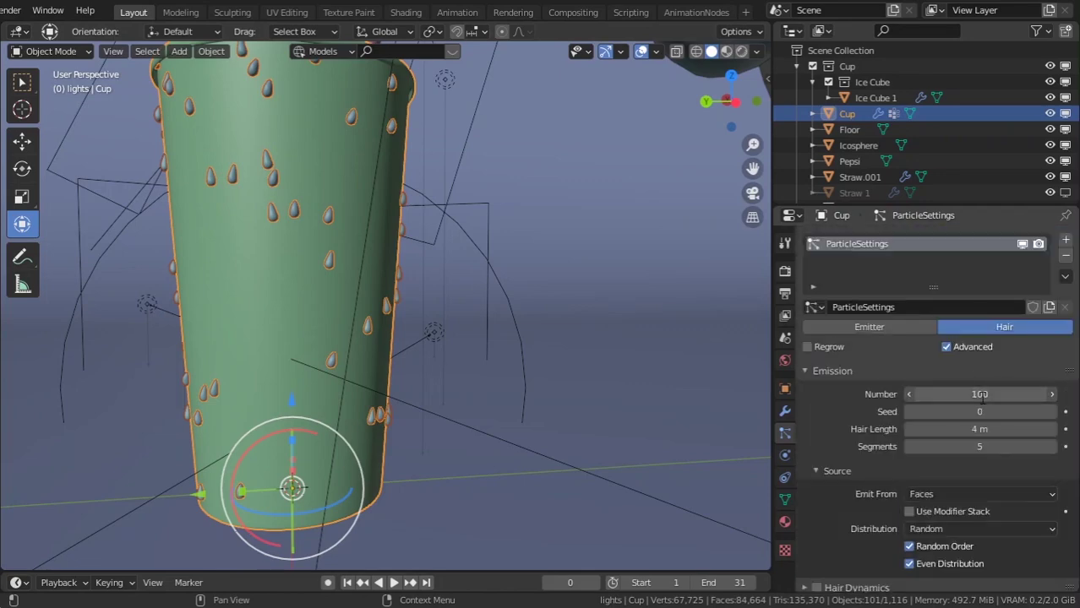
{"action": "left_click", "coordinate": [982, 395]}
{"action": "type", "text": "500"}
{"action": "key", "text": "Return"}
{"action": "scroll", "coordinate": [400, 322], "scroll_direction": "down", "scroll_amount": 3}
{"action": "middle_click_drag", "start_coordinate": [401, 322], "coordinate": [474, 346]}
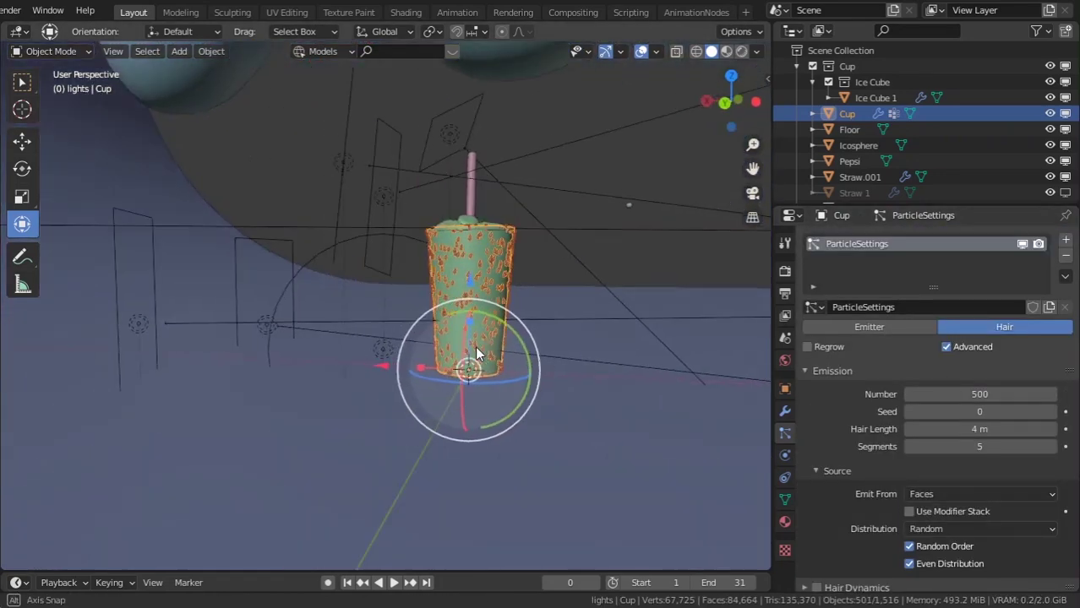
{"action": "scroll", "coordinate": [598, 215], "scroll_direction": "up", "scroll_amount": 2}
{"action": "left_click", "coordinate": [598, 216]}
{"action": "middle_click_drag", "start_coordinate": [640, 269], "coordinate": [551, 331]}
{"action": "scroll", "coordinate": [538, 287], "scroll_direction": "up", "scroll_amount": 4}
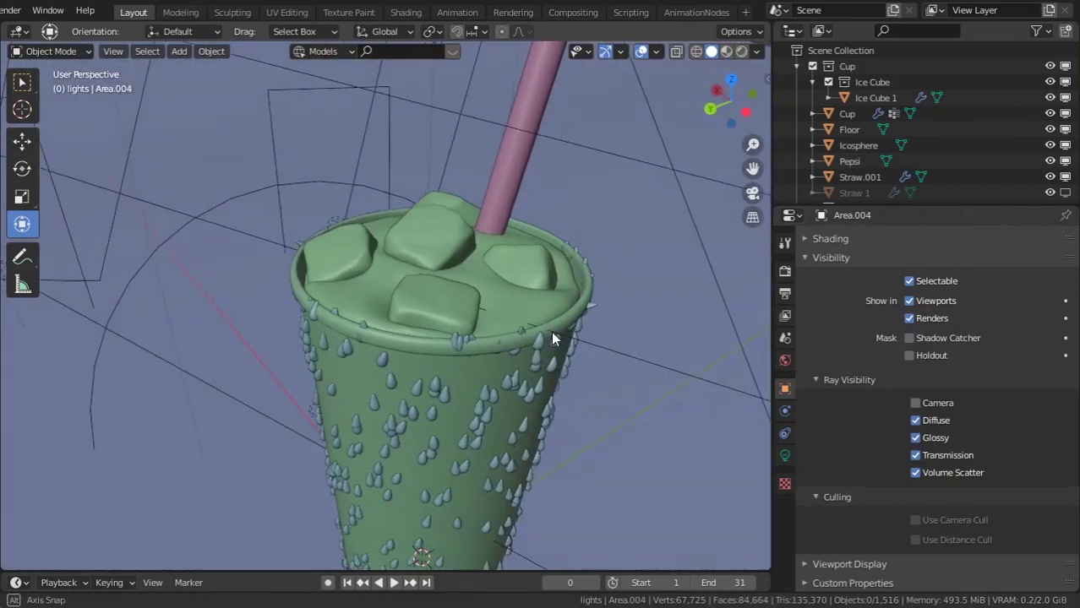
{"action": "scroll", "coordinate": [527, 333], "scroll_direction": "up", "scroll_amount": 6}
{"action": "scroll", "coordinate": [593, 282], "scroll_direction": "down", "scroll_amount": 5}
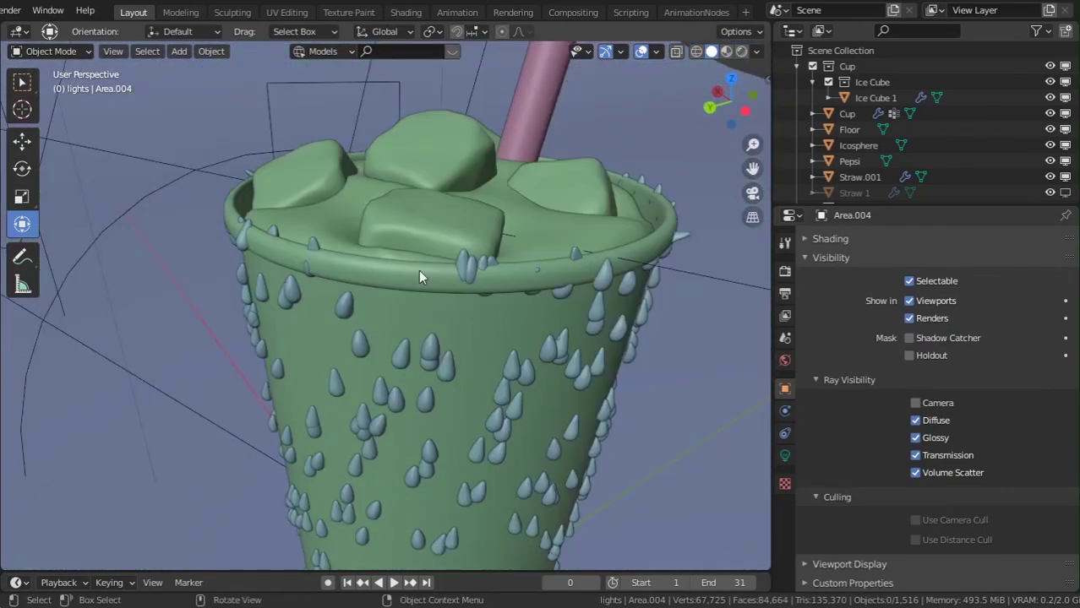
Check the cup's vertex group weights around the rim in Weight Paint mode and return to Object Mode.
{"action": "left_click", "coordinate": [399, 273]}
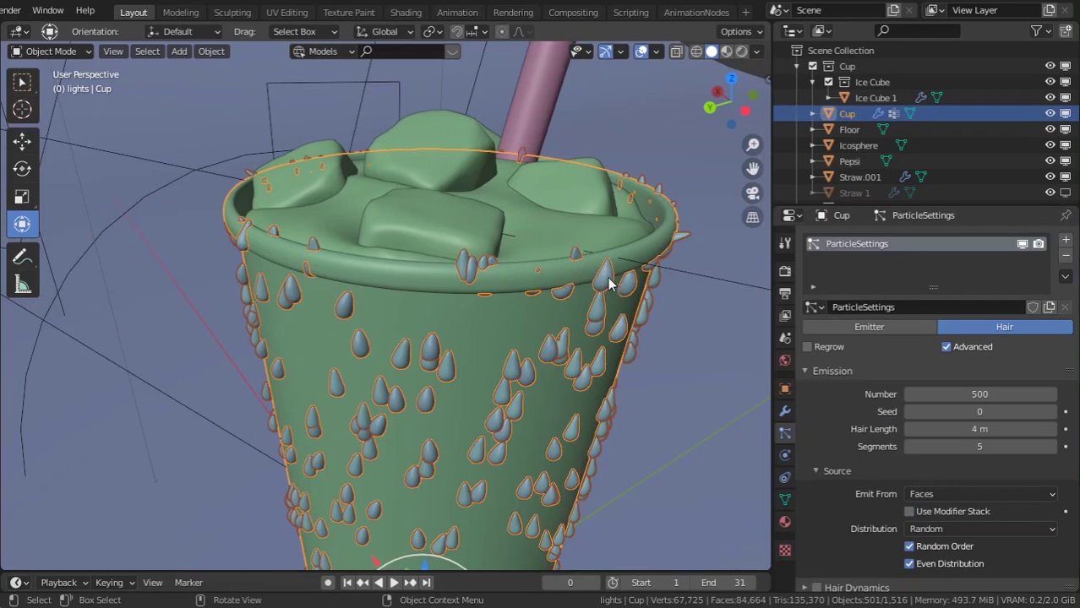
{"action": "left_click", "coordinate": [50, 50]}
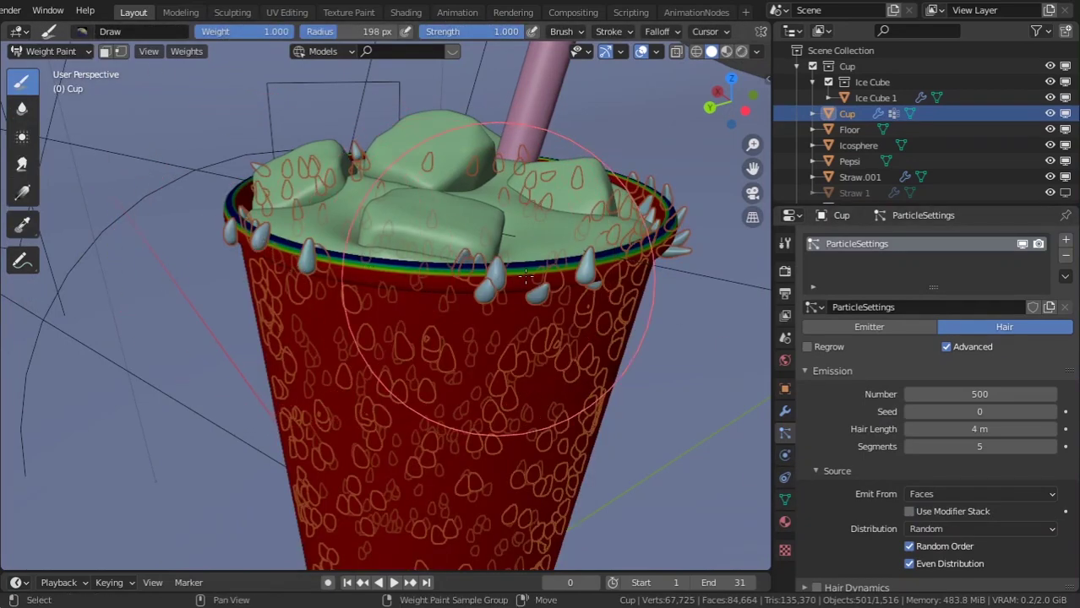
{"action": "middle_click_drag", "start_coordinate": [593, 275], "coordinate": [682, 318]}
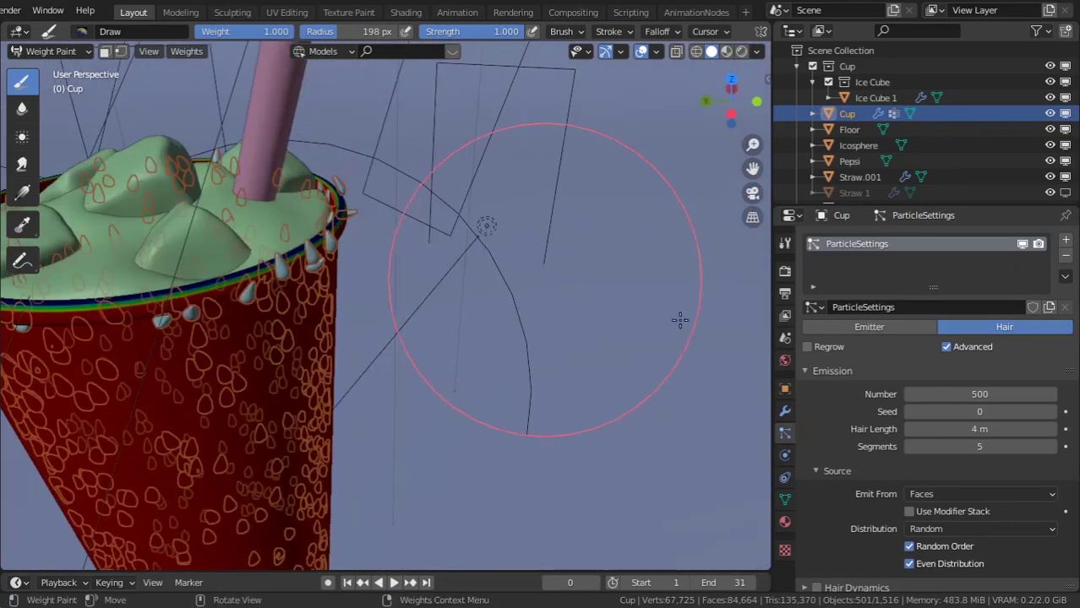
{"action": "left_click", "coordinate": [51, 49]}
{"action": "left_click", "coordinate": [65, 71]}
{"action": "scroll", "coordinate": [228, 244], "scroll_direction": "down", "scroll_amount": 5}
{"action": "middle_click_drag", "start_coordinate": [228, 244], "coordinate": [307, 244]}
{"action": "scroll", "coordinate": [535, 212], "scroll_direction": "down", "scroll_amount": 3}
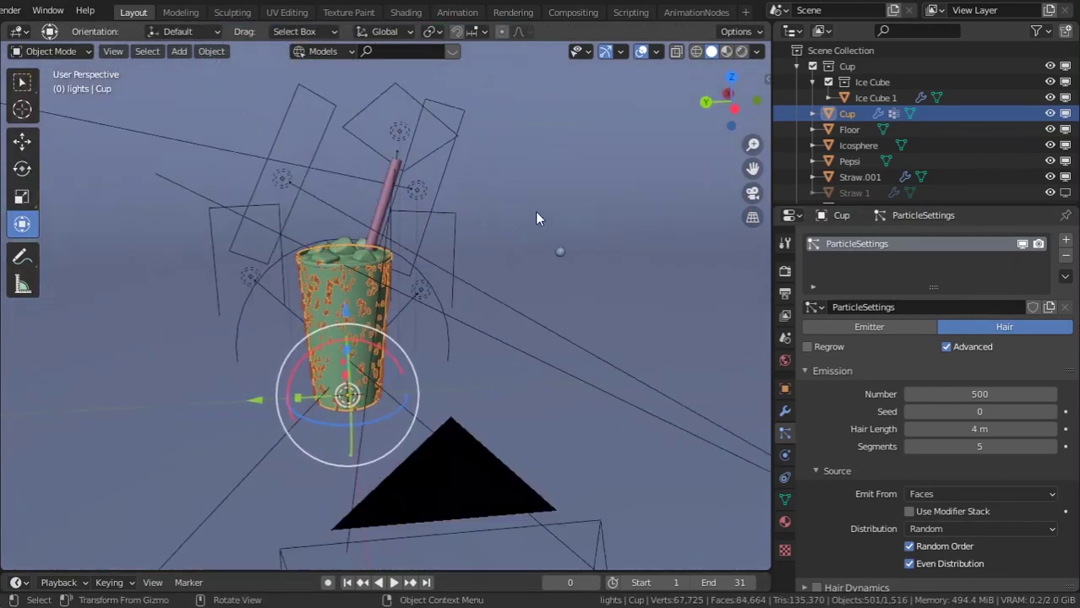
Select one of the large original droplet models and switch to the Shading workspace.
{"action": "scroll", "coordinate": [535, 212], "scroll_direction": "down", "scroll_amount": 1}
{"action": "middle_click_drag", "start_coordinate": [535, 211], "coordinate": [495, 295]}
{"action": "left_click", "coordinate": [566, 223]}
{"action": "scroll", "coordinate": [514, 227], "scroll_direction": "up", "scroll_amount": 2}
{"action": "scroll", "coordinate": [513, 227], "scroll_direction": "down", "scroll_amount": 5}
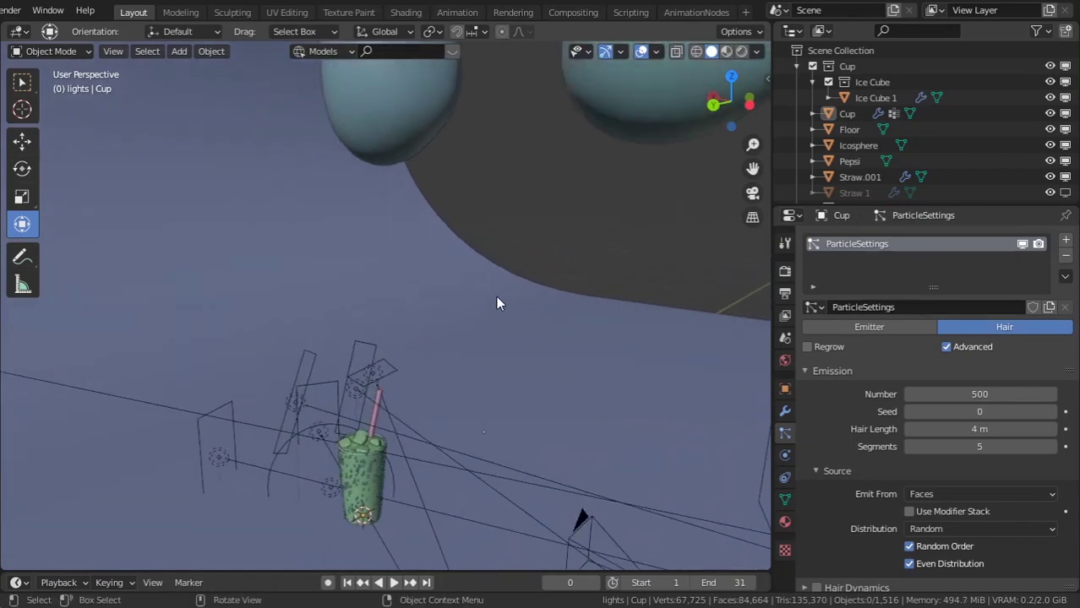
{"action": "left_click", "coordinate": [432, 122]}
{"action": "left_click", "coordinate": [402, 14]}
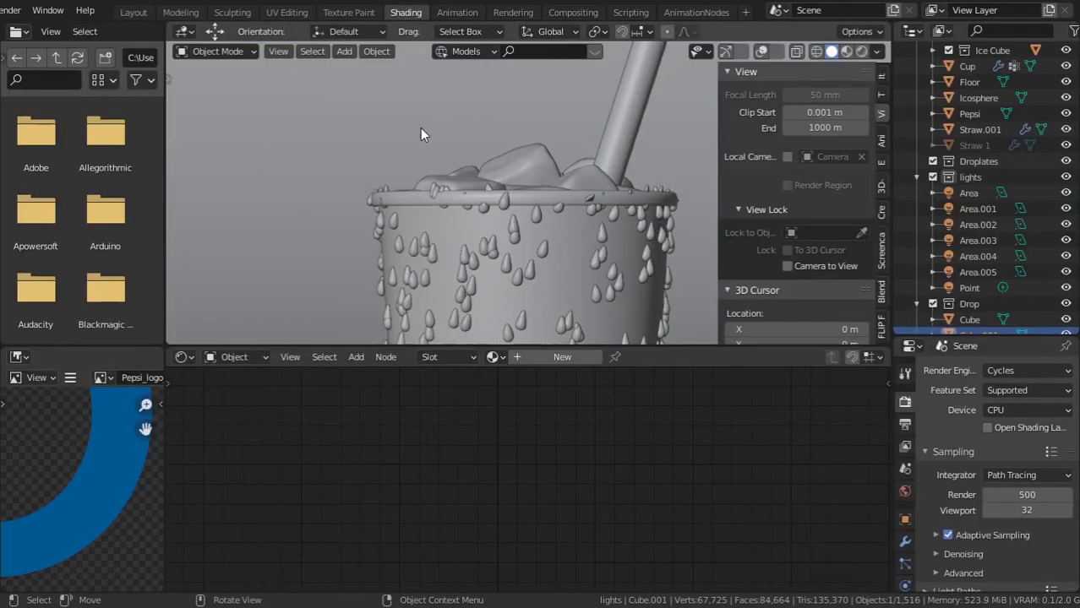
Reselect the cup, return to the Layout workspace and frame the cup in the view.
{"action": "scroll", "coordinate": [518, 252], "scroll_direction": "down", "scroll_amount": 6}
{"action": "scroll", "coordinate": [553, 294], "scroll_direction": "up", "scroll_amount": 5}
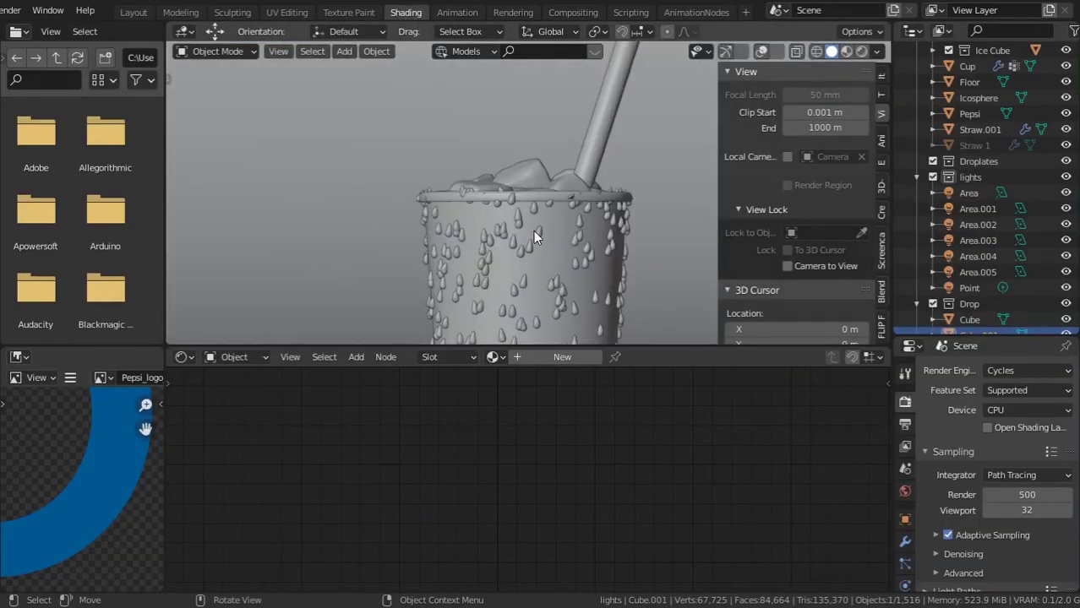
{"action": "scroll", "coordinate": [533, 231], "scroll_direction": "down", "scroll_amount": 1}
{"action": "left_click", "coordinate": [549, 260]}
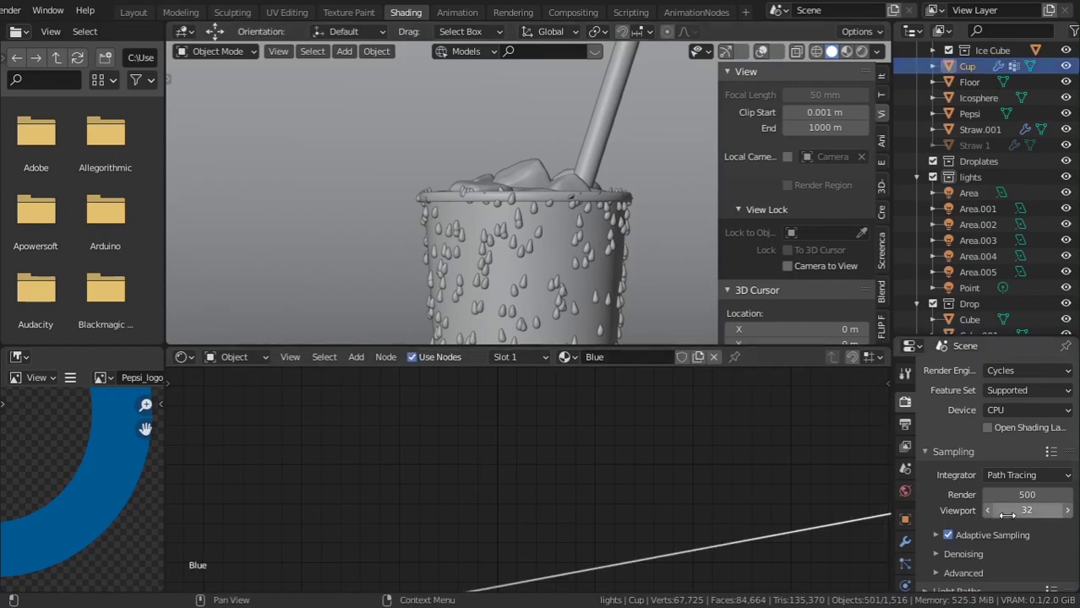
{"action": "left_click", "coordinate": [140, 10]}
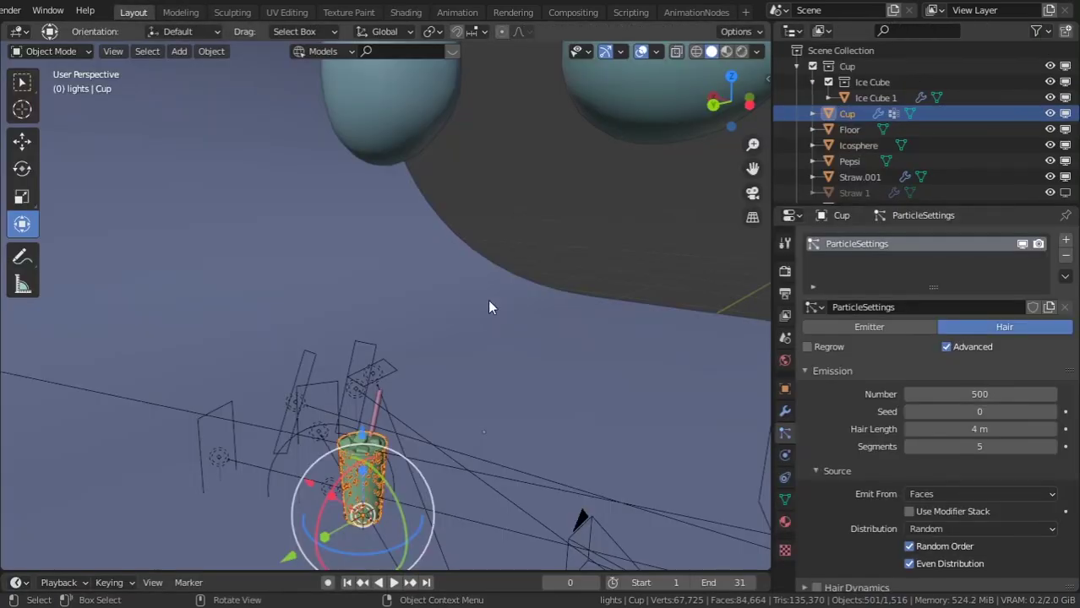
{"action": "middle_click_drag", "start_coordinate": [489, 300], "coordinate": [425, 158]}
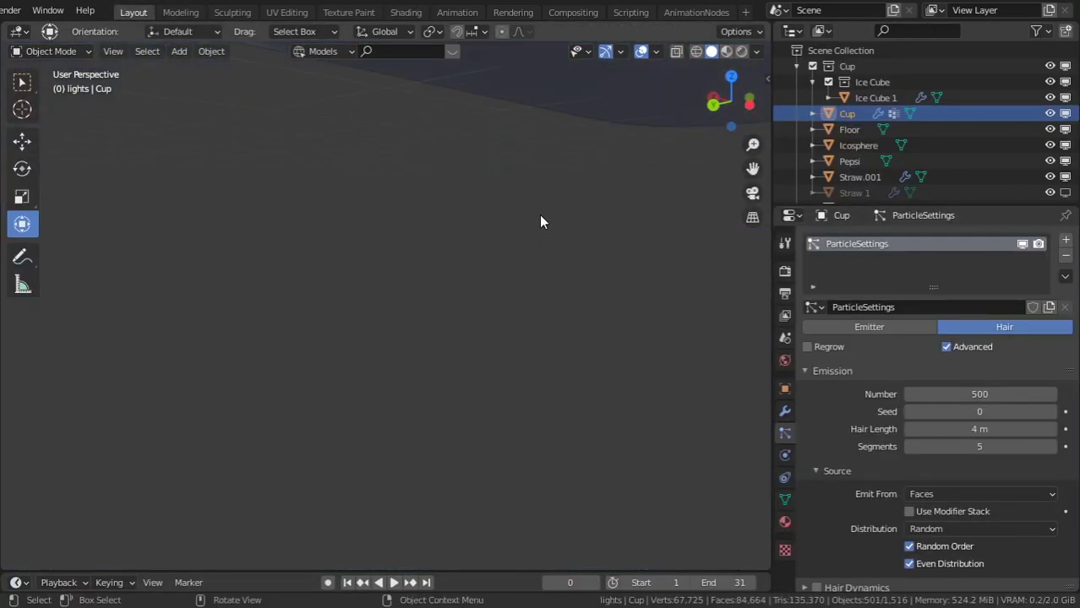
{"action": "key", "text": "KP_Decimal"}
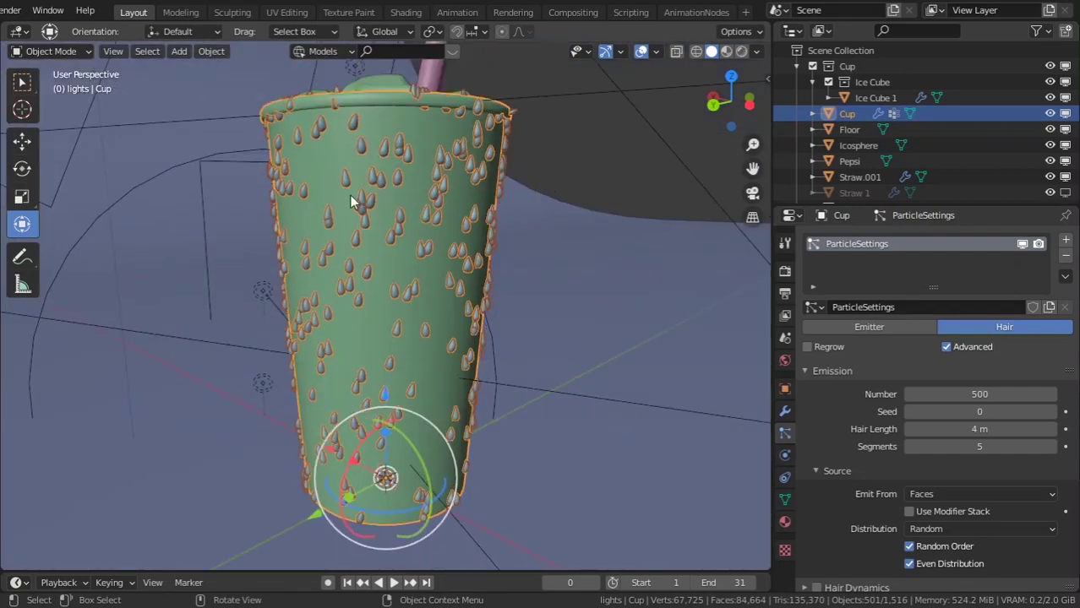
Try a rotation Randomize value of 1.000 on the droplets and undo it.
{"action": "scroll", "coordinate": [933, 415], "scroll_direction": "down", "scroll_amount": 10}
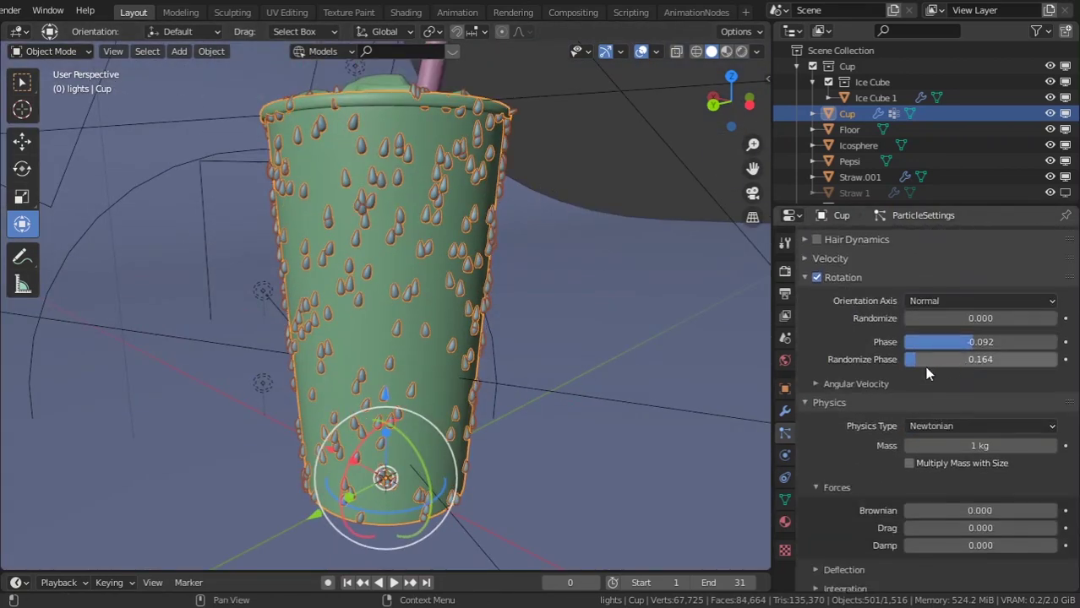
{"action": "left_click_drag", "start_coordinate": [921, 317], "coordinate": [1056, 318]}
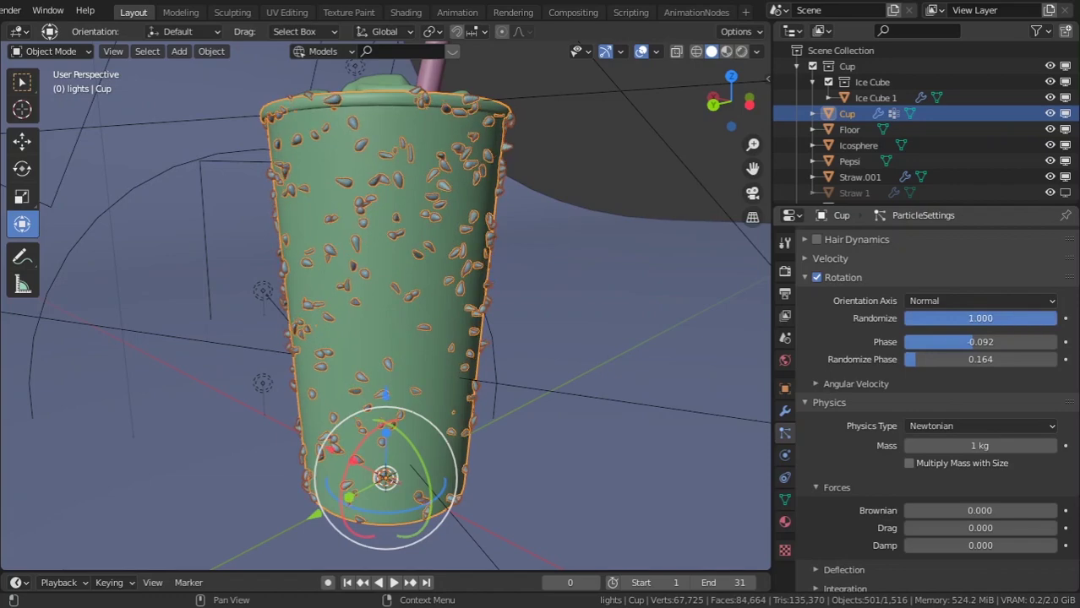
{"action": "key", "text": "ctrl+z"}
{"action": "scroll", "coordinate": [990, 448], "scroll_direction": "down", "scroll_amount": 1}
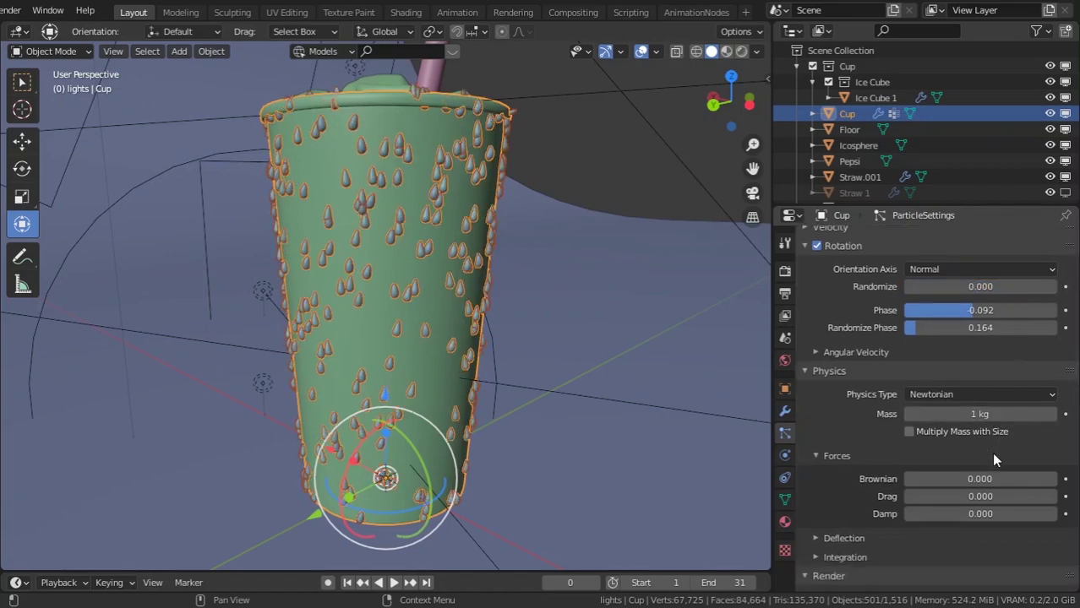
Set the droplet instances' Scale Randomness to 0.718 in the particle render settings.
{"action": "scroll", "coordinate": [980, 464], "scroll_direction": "up", "scroll_amount": 10}
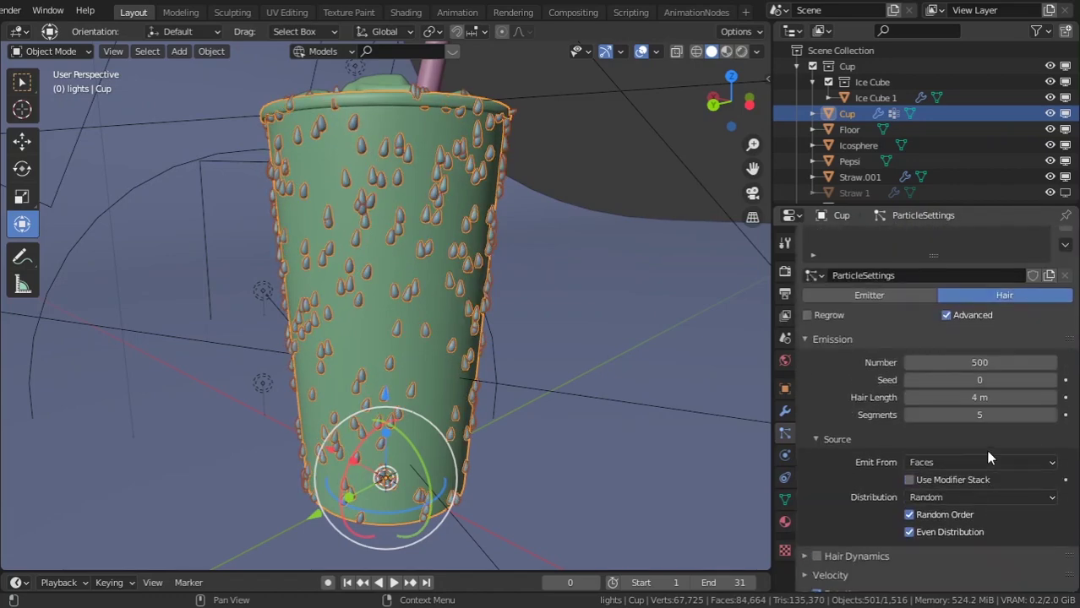
{"action": "scroll", "coordinate": [968, 407], "scroll_direction": "down", "scroll_amount": 9}
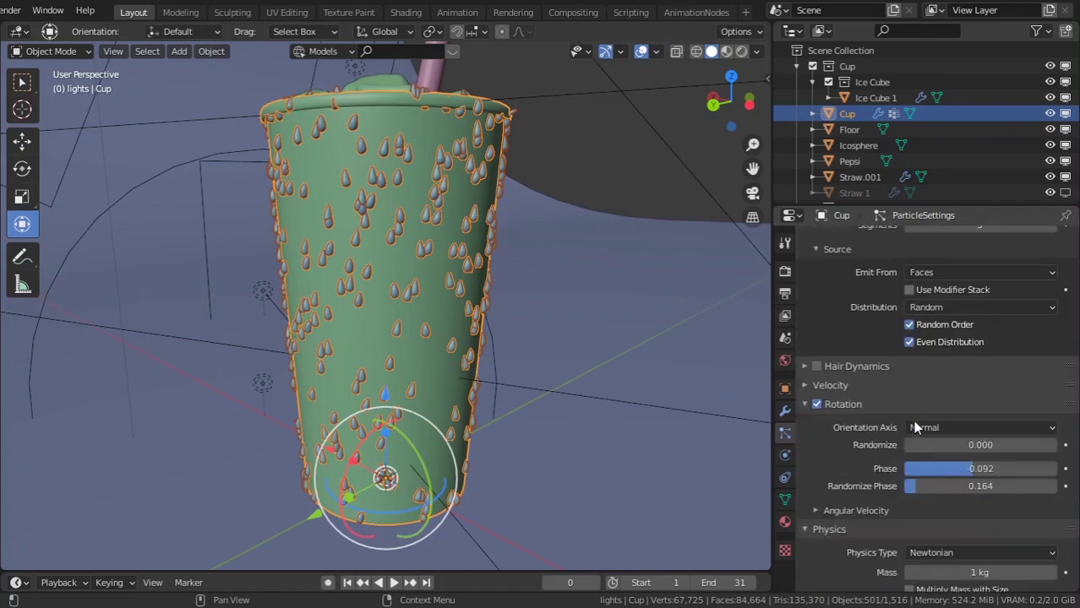
{"action": "scroll", "coordinate": [935, 336], "scroll_direction": "down", "scroll_amount": 1}
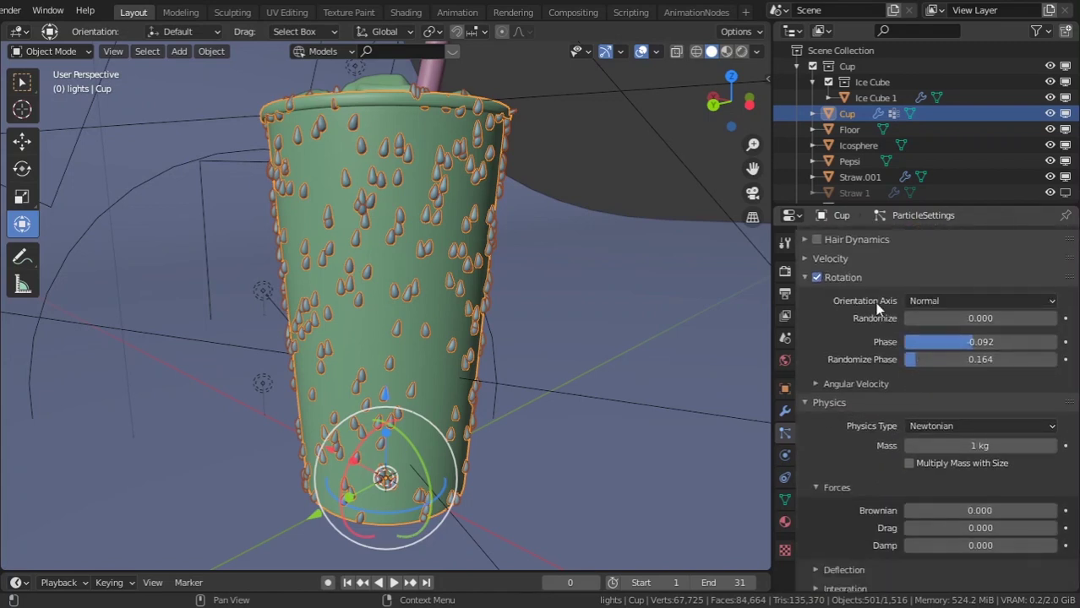
{"action": "scroll", "coordinate": [876, 323], "scroll_direction": "up", "scroll_amount": 4}
{"action": "scroll", "coordinate": [964, 353], "scroll_direction": "down", "scroll_amount": 2}
{"action": "scroll", "coordinate": [990, 359], "scroll_direction": "down", "scroll_amount": 2}
{"action": "left_click", "coordinate": [820, 384]}
{"action": "scroll", "coordinate": [866, 390], "scroll_direction": "down", "scroll_amount": 8}
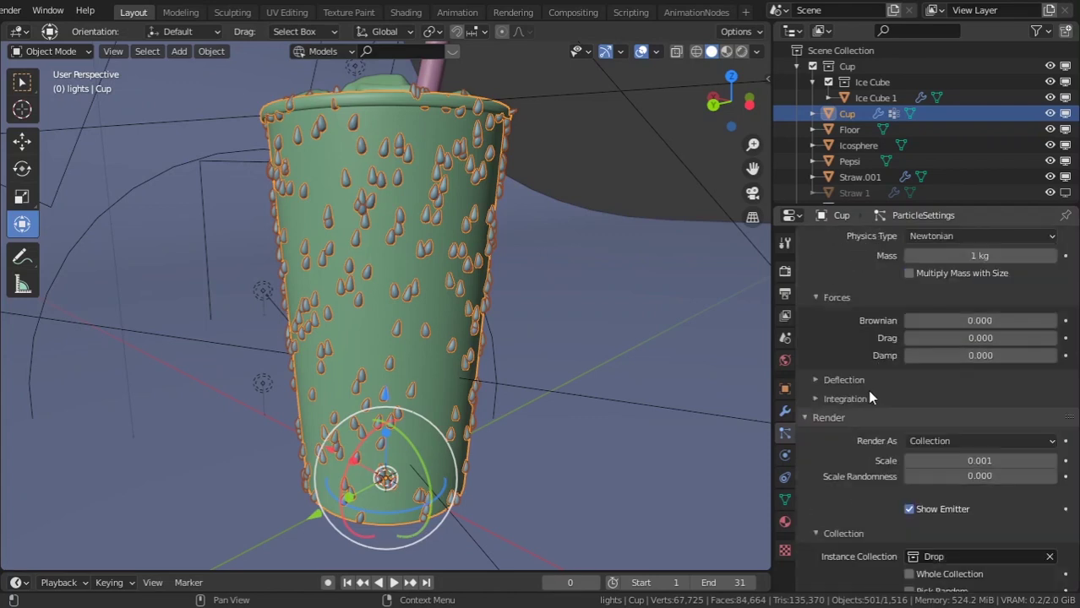
{"action": "scroll", "coordinate": [862, 405], "scroll_direction": "down", "scroll_amount": 2}
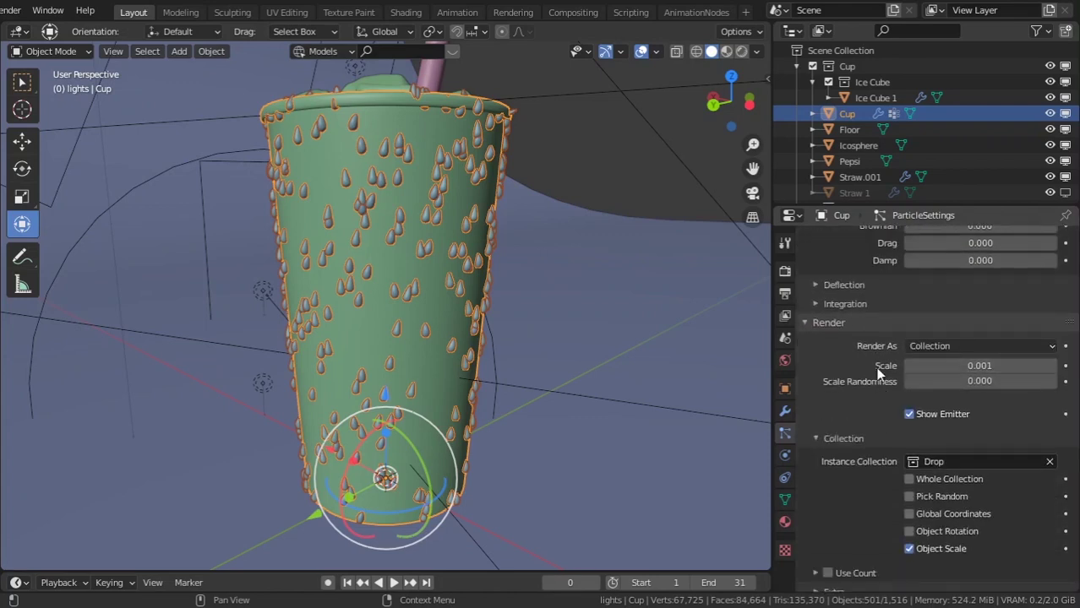
{"action": "left_click_drag", "start_coordinate": [971, 381], "coordinate": [1047, 381]}
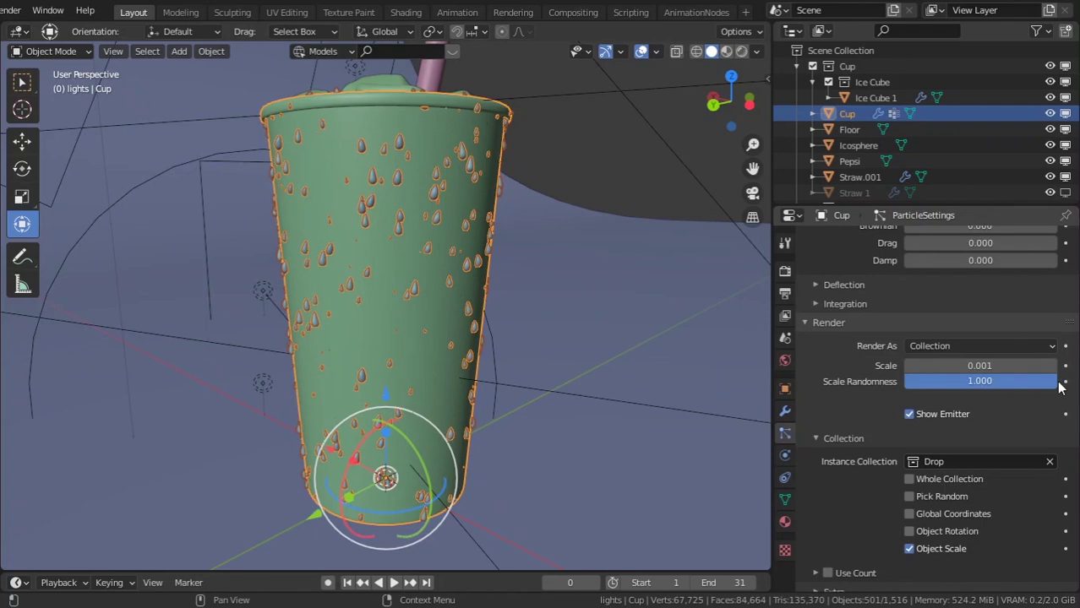
{"action": "scroll", "coordinate": [528, 300], "scroll_direction": "down", "scroll_amount": 5}
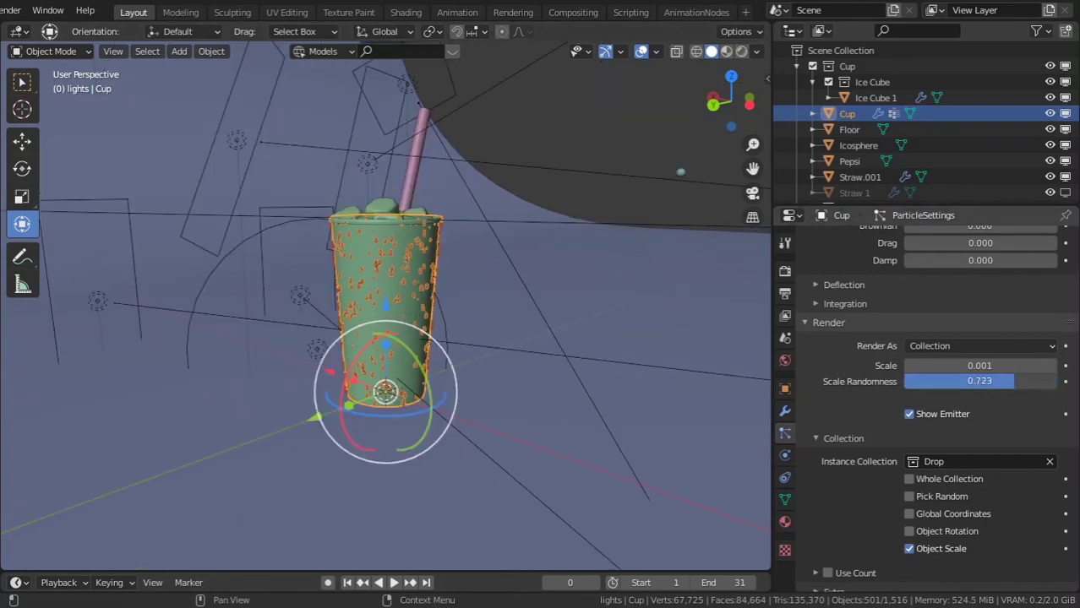
{"action": "left_click_drag", "start_coordinate": [1014, 381], "coordinate": [1013, 381]}
Deselect the cup, check the droplets' size variation up close and switch to the Shading workspace.
{"action": "left_click", "coordinate": [606, 216]}
{"action": "middle_click_drag", "start_coordinate": [611, 274], "coordinate": [539, 281]}
{"action": "scroll", "coordinate": [473, 292], "scroll_direction": "up", "scroll_amount": 4}
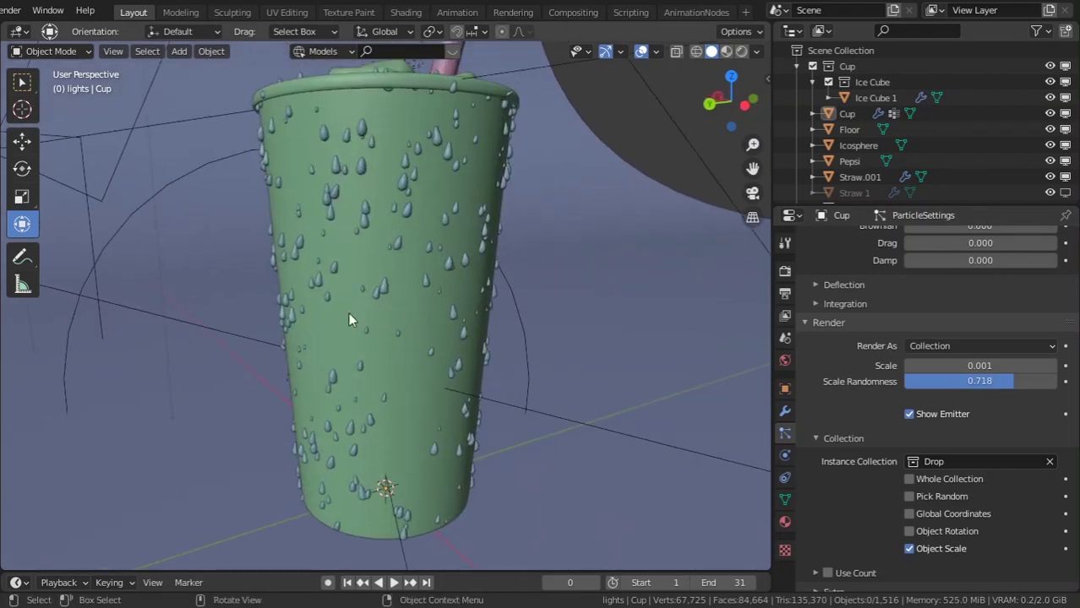
{"action": "left_click", "coordinate": [418, 13]}
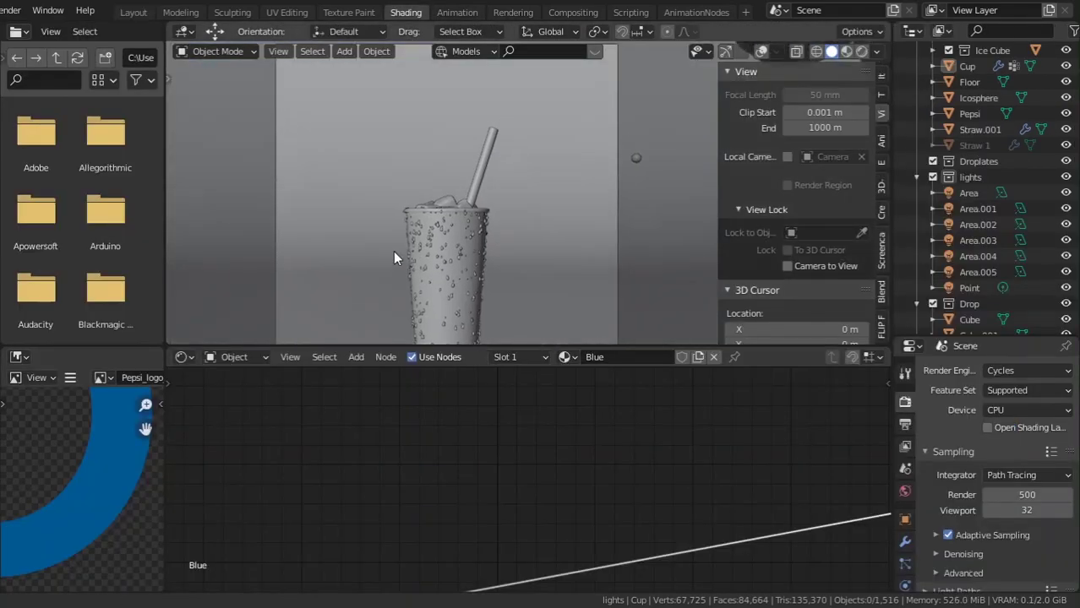
Define a render region over the cup's upper wall, preview its droplets in rendered shading and return to solid shading.
{"action": "scroll", "coordinate": [442, 222], "scroll_direction": "up", "scroll_amount": 6}
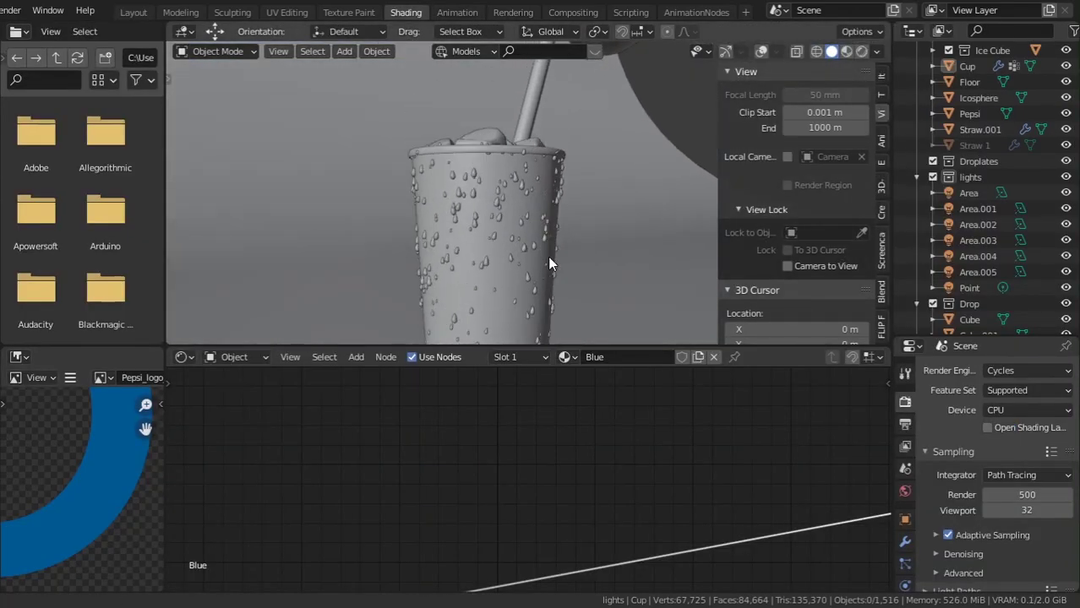
{"action": "key", "text": "ctrl+b"}
{"action": "left_click_drag", "start_coordinate": [320, 99], "coordinate": [553, 258]}
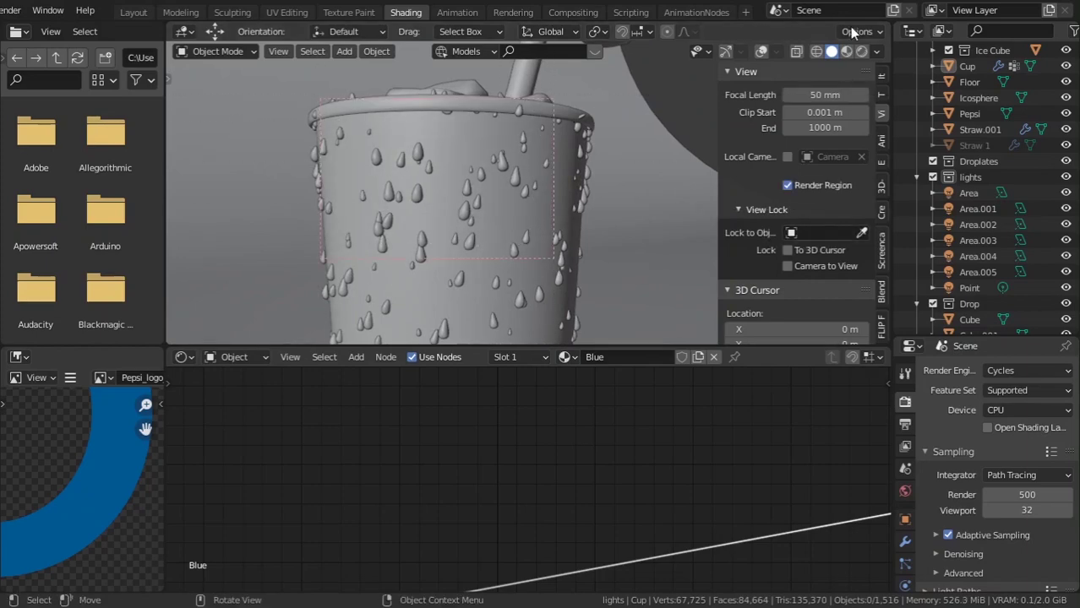
{"action": "left_click", "coordinate": [862, 51]}
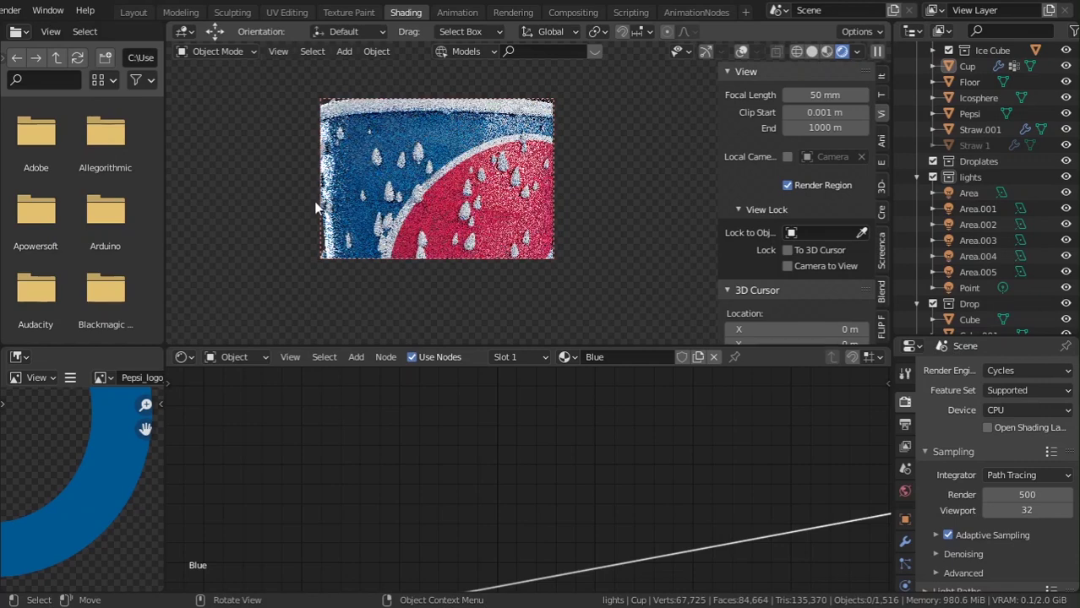
{"action": "middle_click_drag", "start_coordinate": [474, 165], "coordinate": [455, 178]}
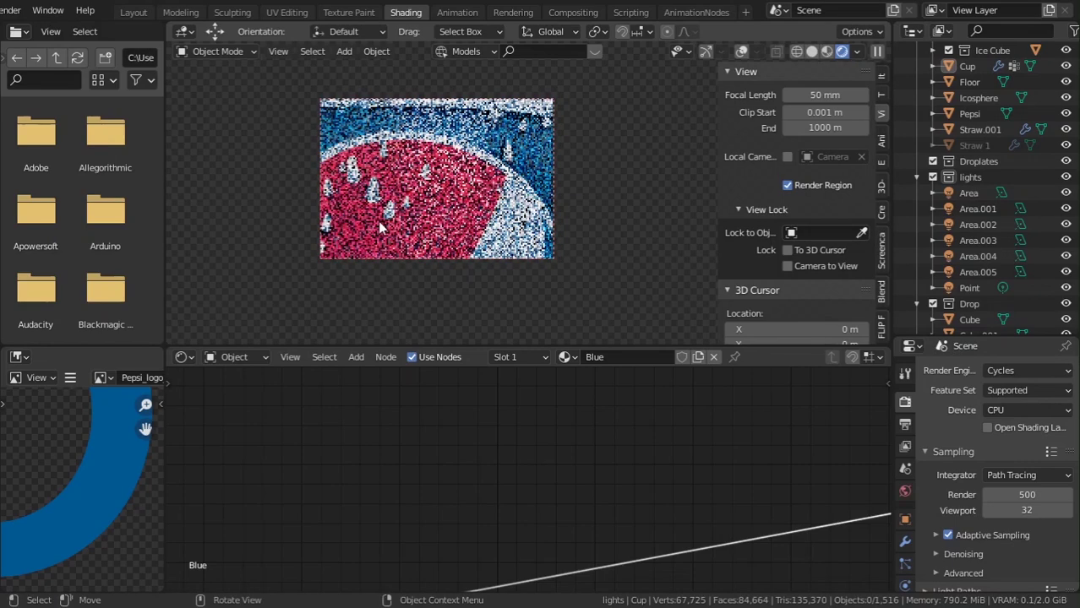
{"action": "left_click", "coordinate": [811, 53]}
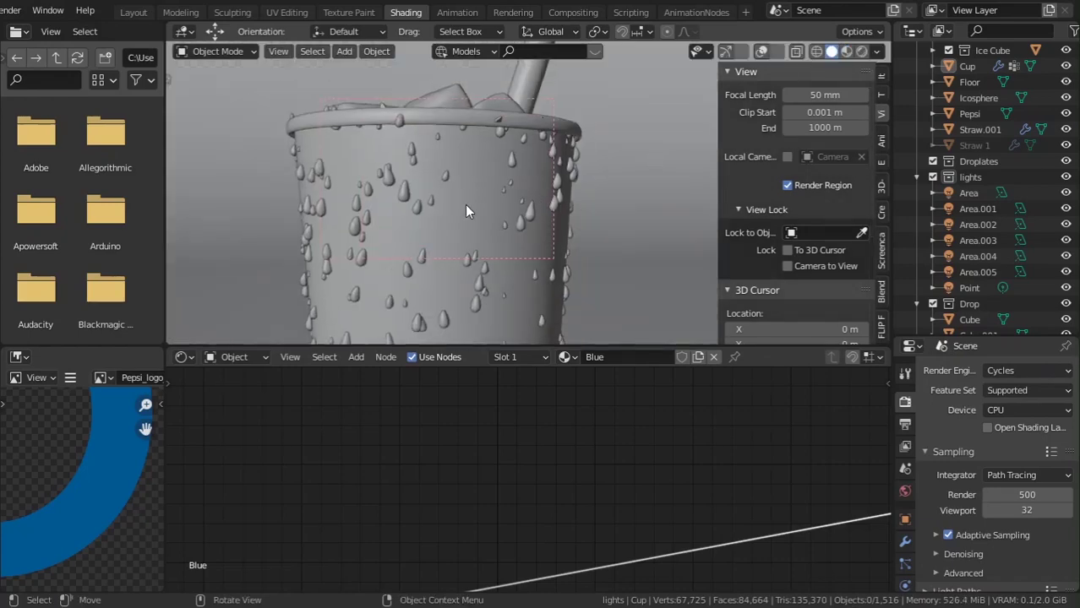
Select one of the large source droplets above the floor, turn on viewport overlays and create a new material for it.
{"action": "scroll", "coordinate": [534, 212], "scroll_direction": "down", "scroll_amount": 6}
{"action": "scroll", "coordinate": [534, 213], "scroll_direction": "down", "scroll_amount": 7}
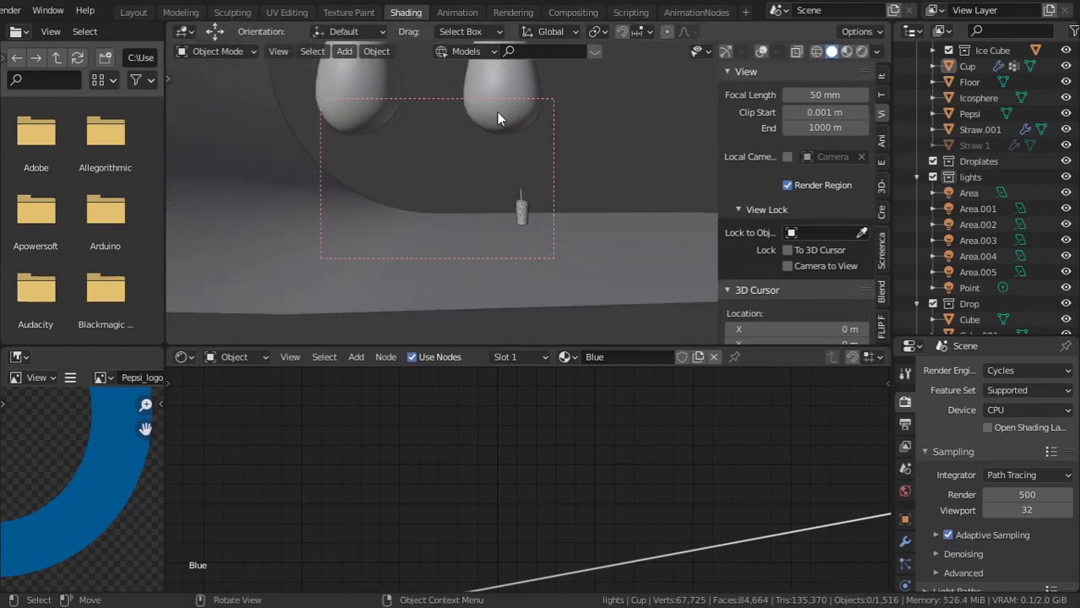
{"action": "left_click", "coordinate": [497, 113]}
{"action": "left_click", "coordinate": [761, 52]}
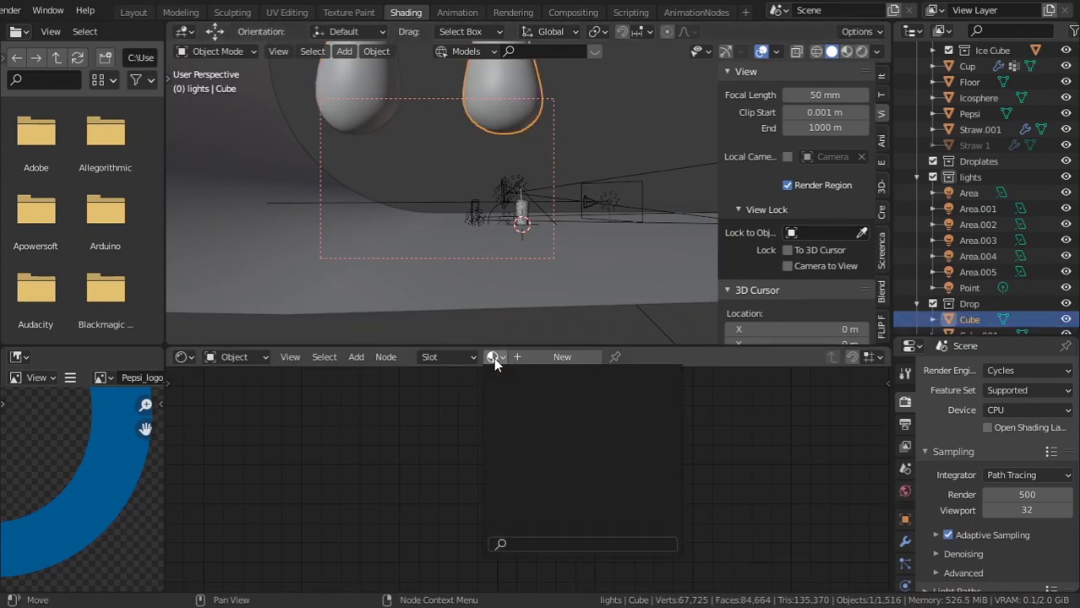
{"action": "left_click", "coordinate": [541, 359]}
{"action": "middle_click_drag", "start_coordinate": [679, 420], "coordinate": [631, 422]}
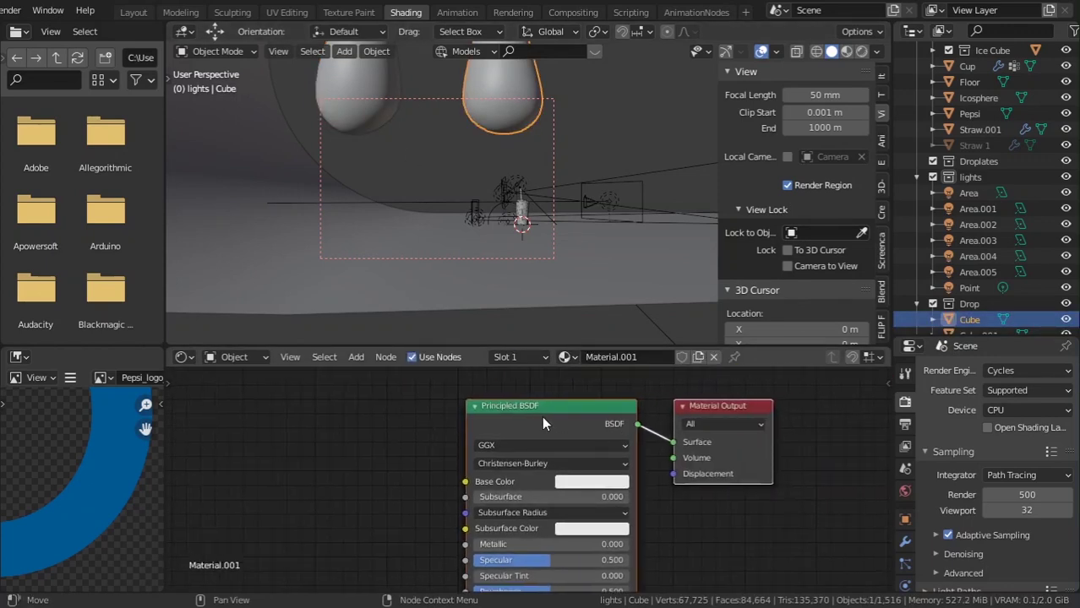
Replace the material's Principled BSDF with a Glass BSDF connected to the Material Output's Surface.
{"action": "left_click", "coordinate": [541, 415]}
{"action": "key", "text": "x"}
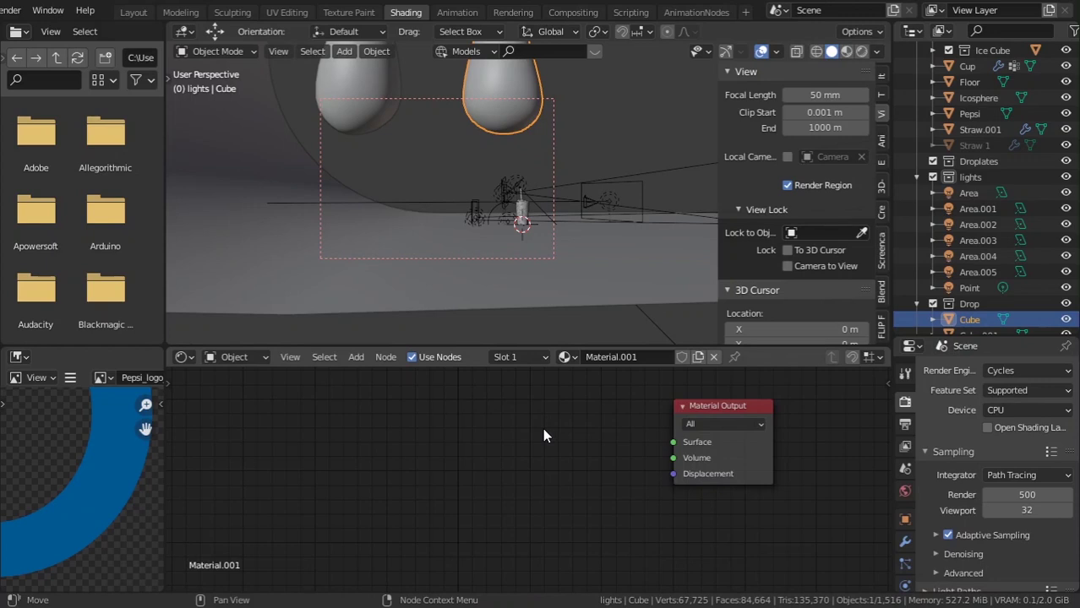
{"action": "key", "text": "shift+a"}
{"action": "left_click", "coordinate": [543, 430]}
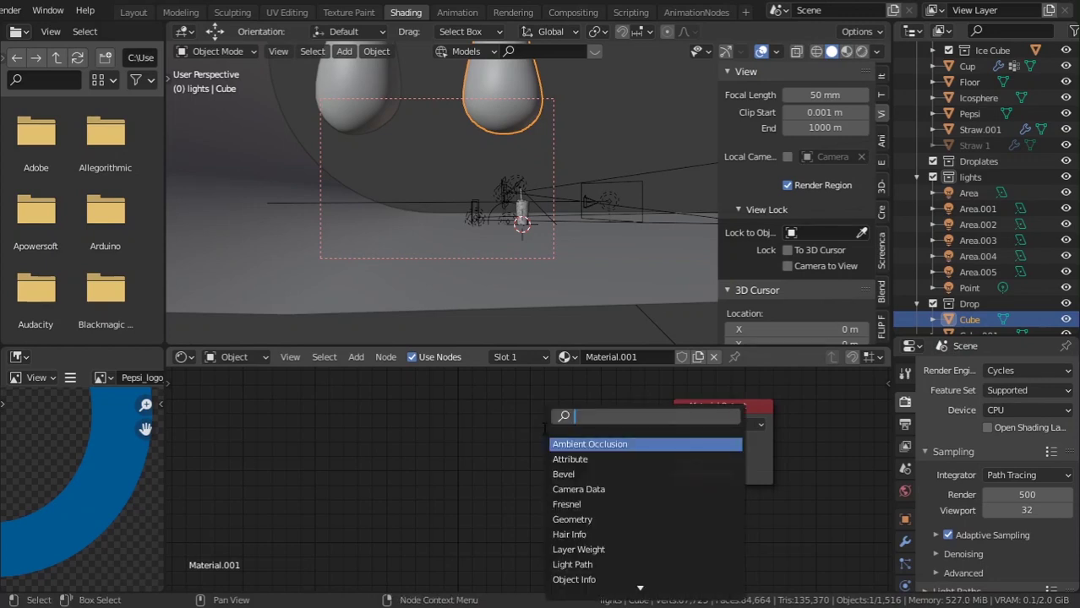
{"action": "type", "text": "glass"}
{"action": "key", "text": "Return"}
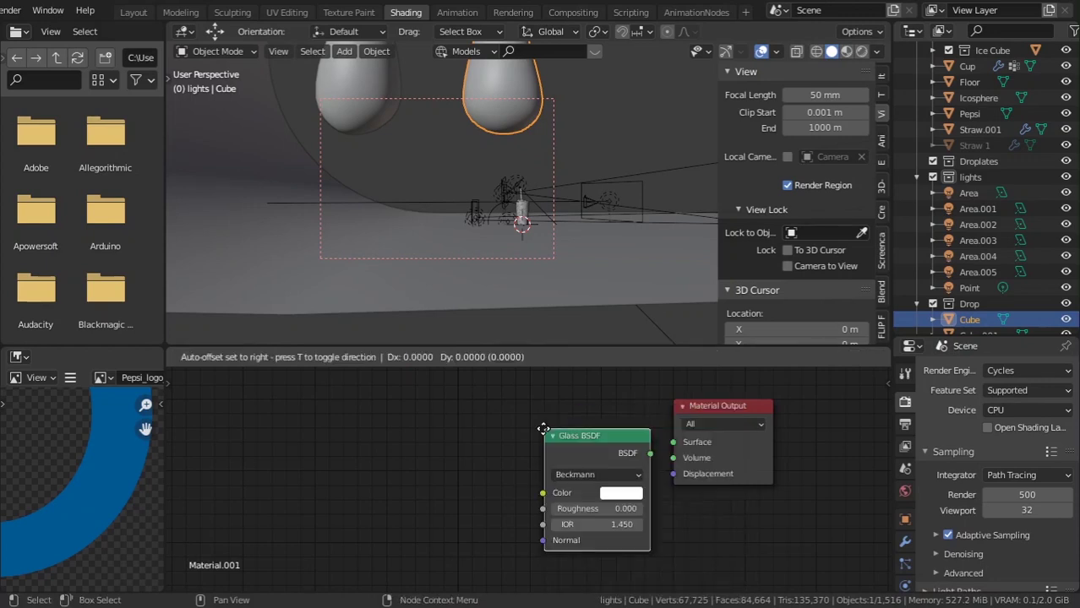
{"action": "left_click", "coordinate": [543, 428]}
{"action": "left_click_drag", "start_coordinate": [650, 454], "coordinate": [673, 442]}
Set the Glass BSDF's Roughness to 0 and its IOR to 1.333.
{"action": "scroll", "coordinate": [558, 480], "scroll_direction": "up", "scroll_amount": 2}
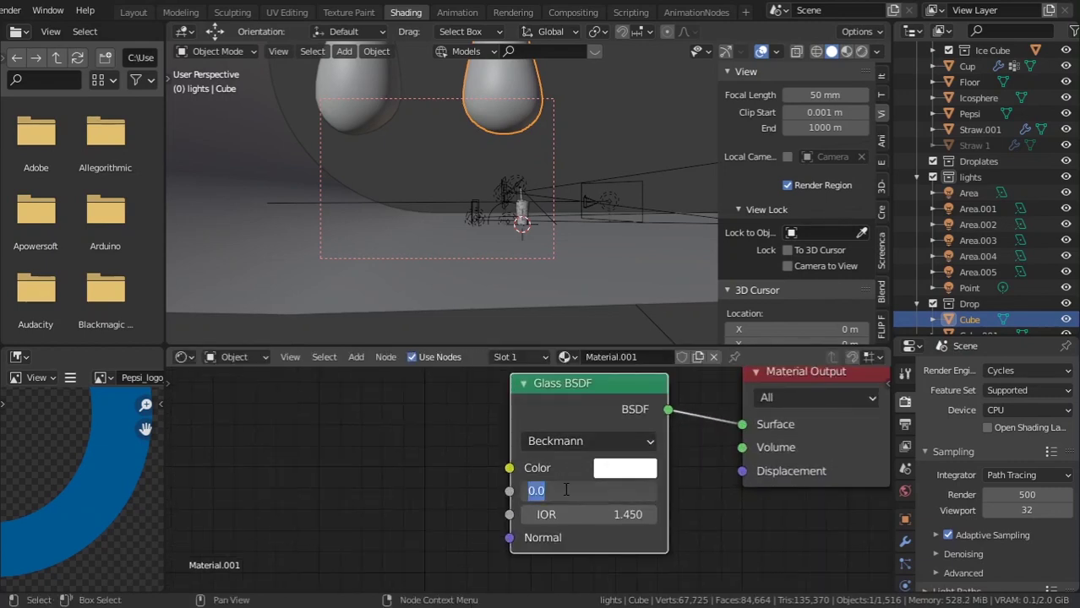
{"action": "type", "text": "0"}
{"action": "key", "text": "Return"}
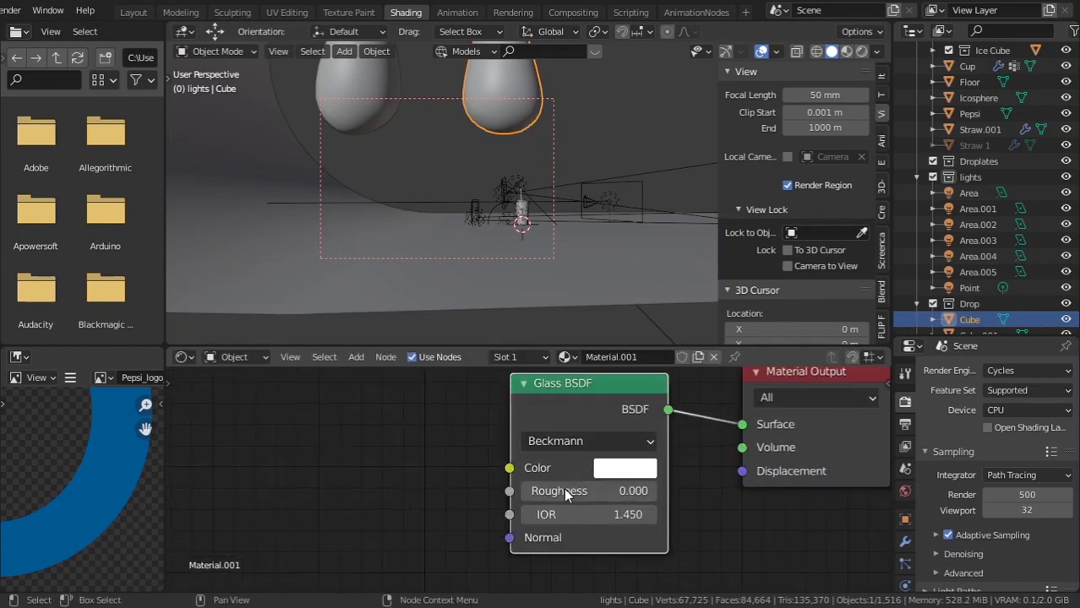
{"action": "left_click", "coordinate": [542, 514]}
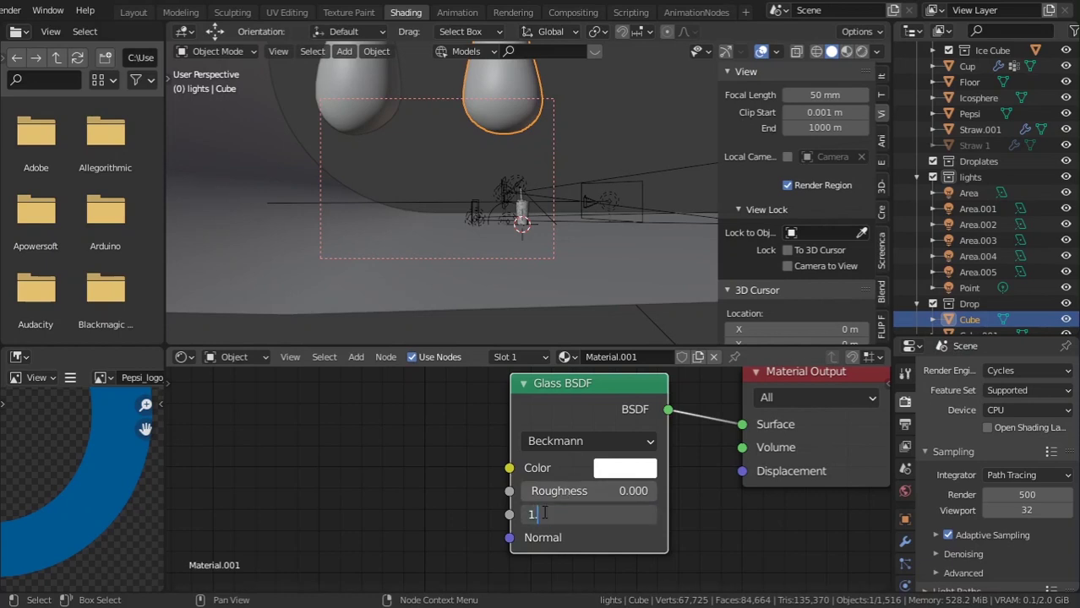
{"action": "key", "text": "Return"}
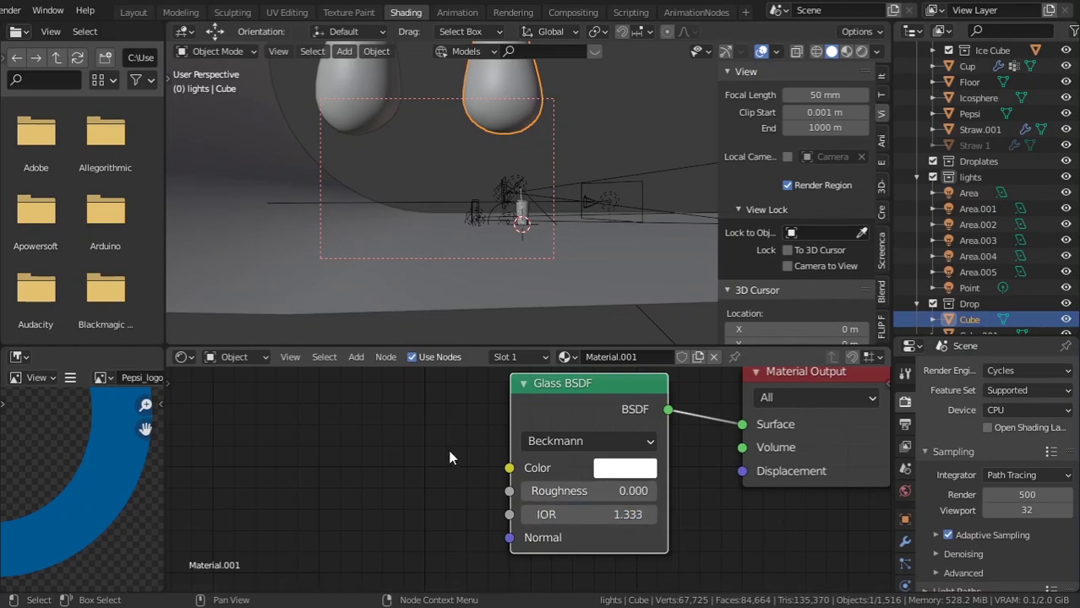
Select the other source droplet and assign the existing Material.001 to it.
{"action": "middle_click_drag", "start_coordinate": [432, 247], "coordinate": [530, 147]}
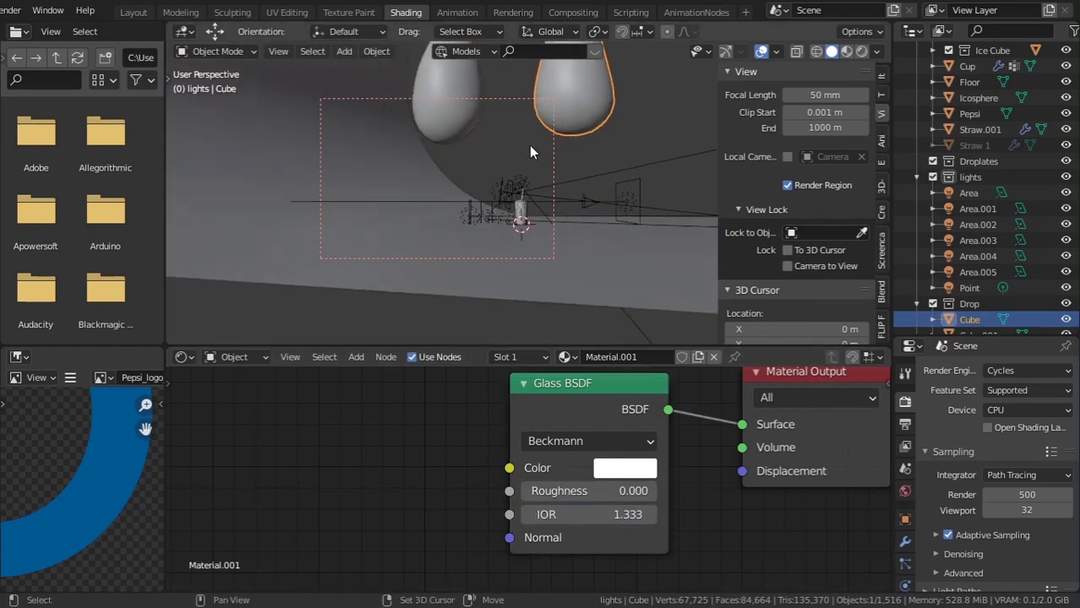
{"action": "left_click", "coordinate": [472, 116]}
{"action": "left_click", "coordinate": [496, 357]}
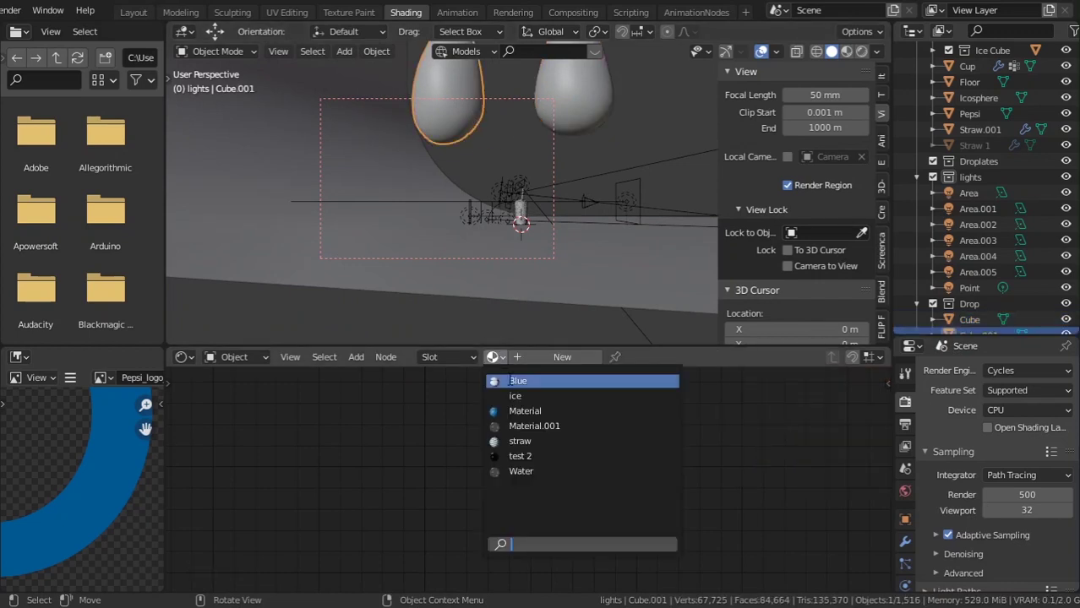
{"action": "left_click", "coordinate": [546, 428]}
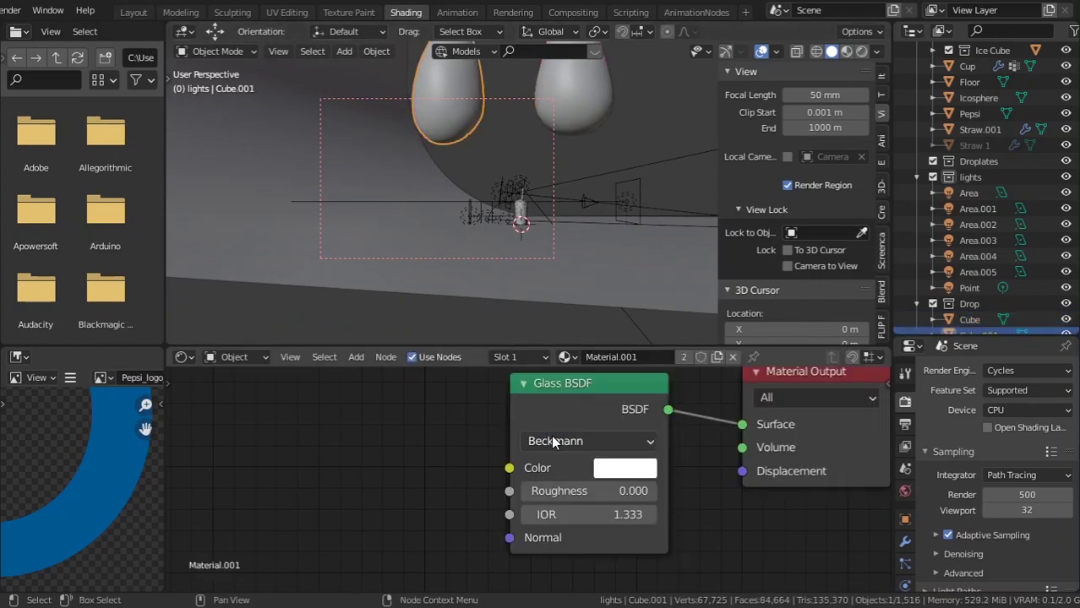
Frame the cup in rendered shading and examine the glass droplets on its wall up close and from farther away.
{"action": "scroll", "coordinate": [540, 241], "scroll_direction": "up", "scroll_amount": 5}
{"action": "scroll", "coordinate": [537, 253], "scroll_direction": "up", "scroll_amount": 8}
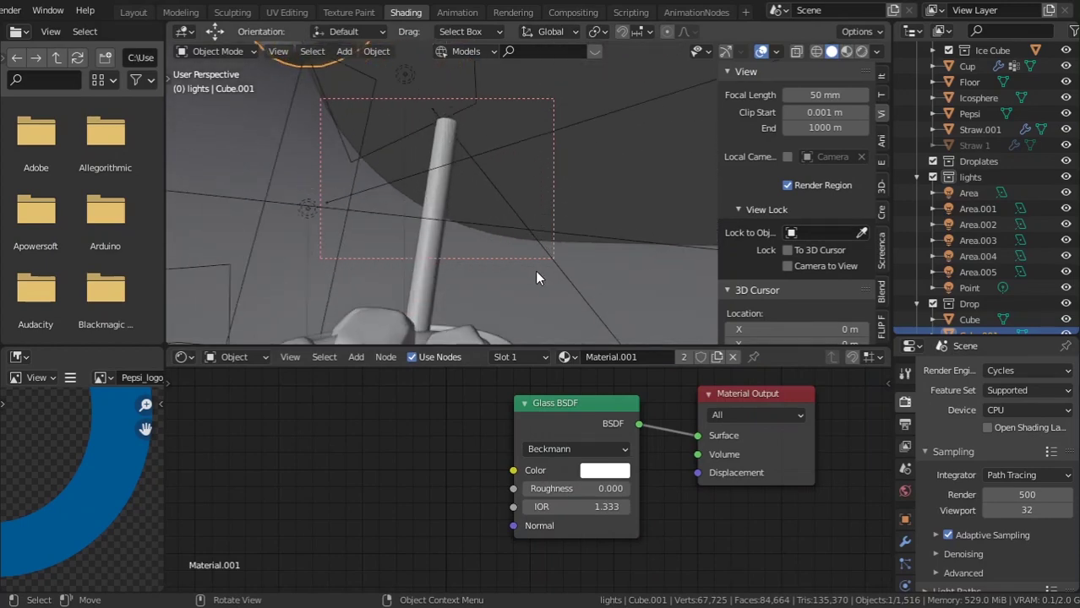
{"action": "middle_click_drag", "start_coordinate": [540, 152], "coordinate": [539, 120]}
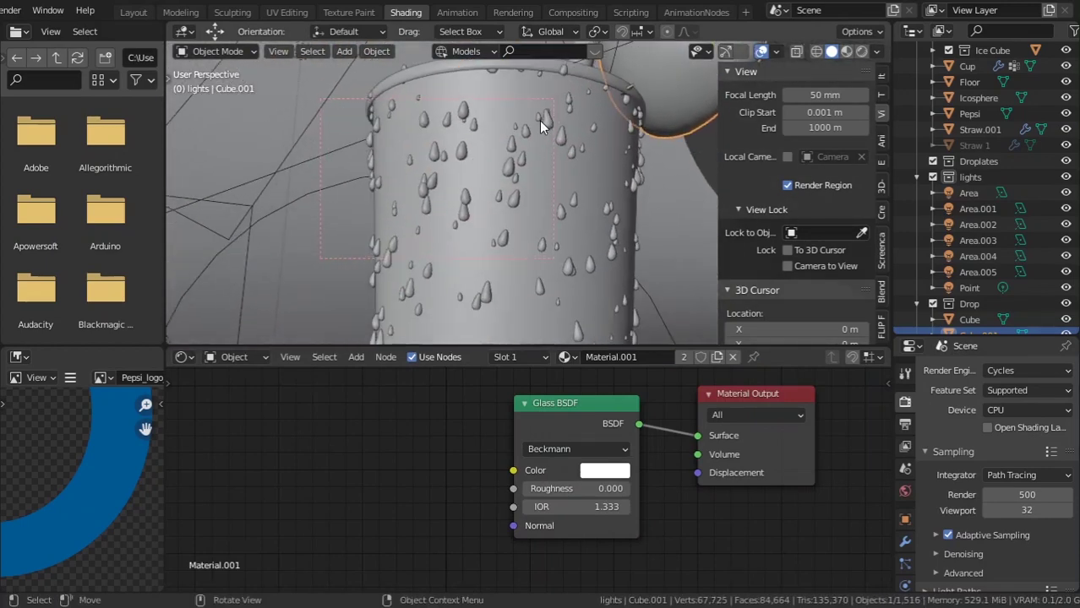
{"action": "left_click", "coordinate": [861, 50]}
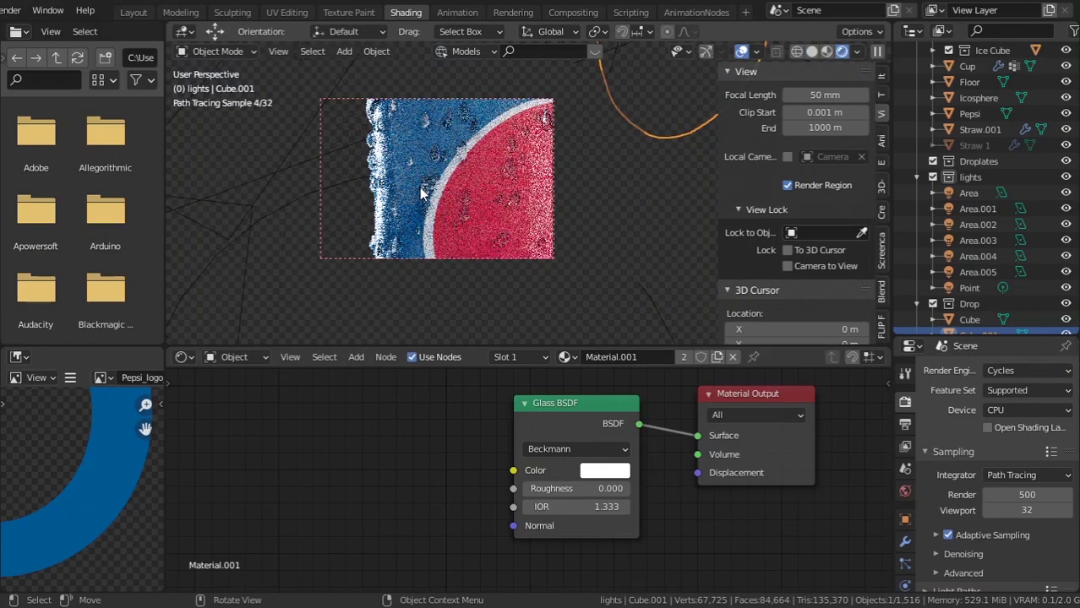
{"action": "middle_click_drag", "start_coordinate": [445, 189], "coordinate": [524, 239]}
{"action": "middle_click_drag", "start_coordinate": [455, 203], "coordinate": [530, 219]}
{"action": "scroll", "coordinate": [501, 205], "scroll_direction": "up", "scroll_amount": 4}
{"action": "scroll", "coordinate": [501, 205], "scroll_direction": "down", "scroll_amount": 2}
{"action": "scroll", "coordinate": [501, 200], "scroll_direction": "up", "scroll_amount": 2}
{"action": "scroll", "coordinate": [501, 201], "scroll_direction": "down", "scroll_amount": 4}
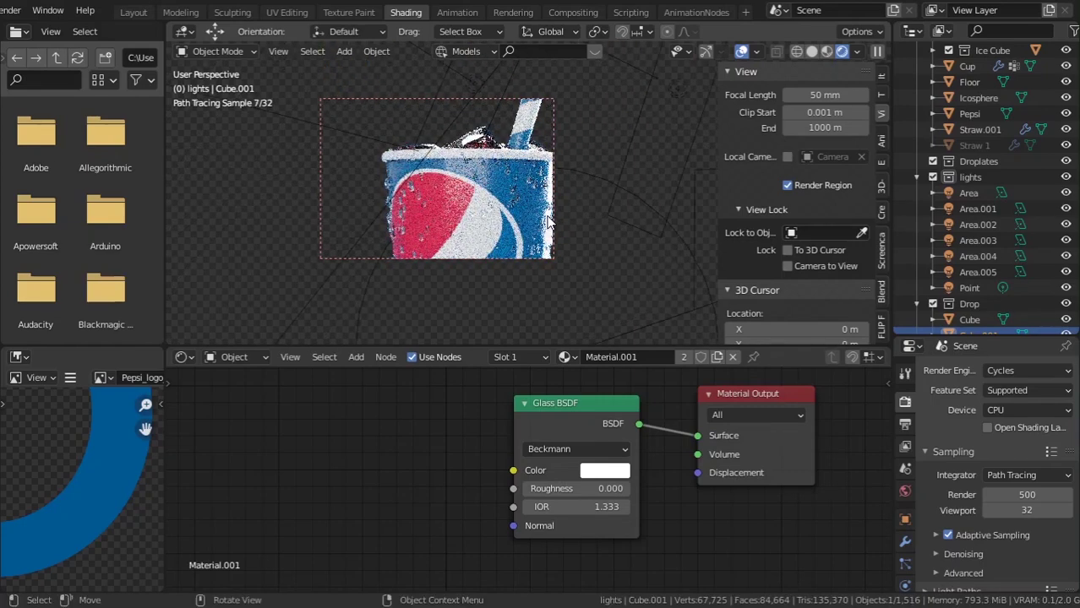
{"action": "middle_click_drag", "start_coordinate": [534, 213], "coordinate": [479, 208]}
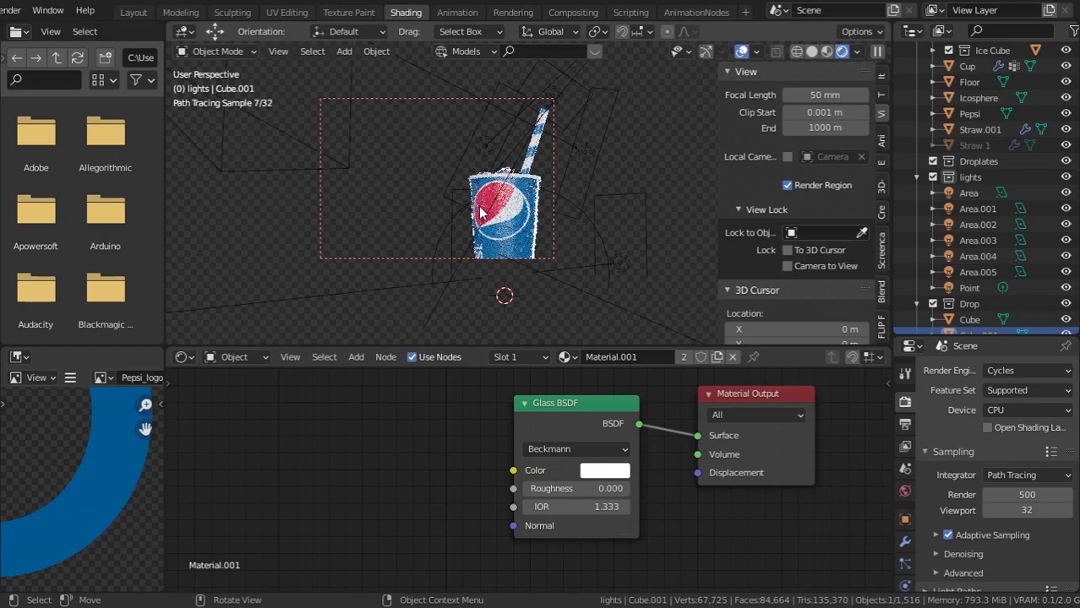